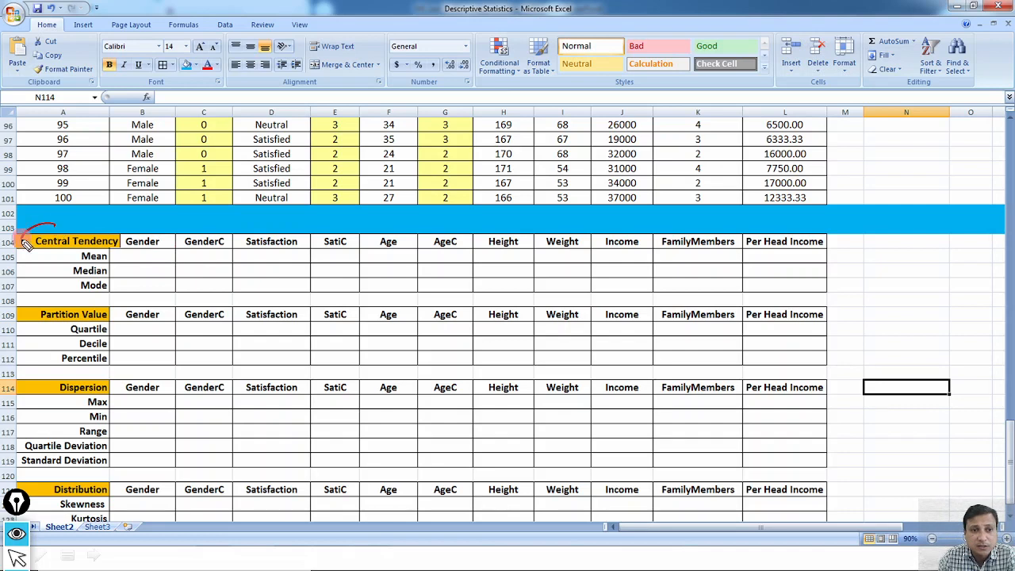
# Step: Circle the Central Tendency, Partition Value, Dispersion and Distribution headings in red with the annotation pen
pyautogui.moveTo(84, 329)
pyautogui.mouseDown()
pyautogui.moveTo(24, 317)
pyautogui.moveTo(111, 311)
pyautogui.moveTo(59, 302)
pyautogui.mouseUp()
pyautogui.moveTo(76, 368)
pyautogui.mouseDown()
pyautogui.moveTo(64, 372)
pyautogui.moveTo(102, 379)
pyautogui.moveTo(49, 403)
pyautogui.mouseUp()
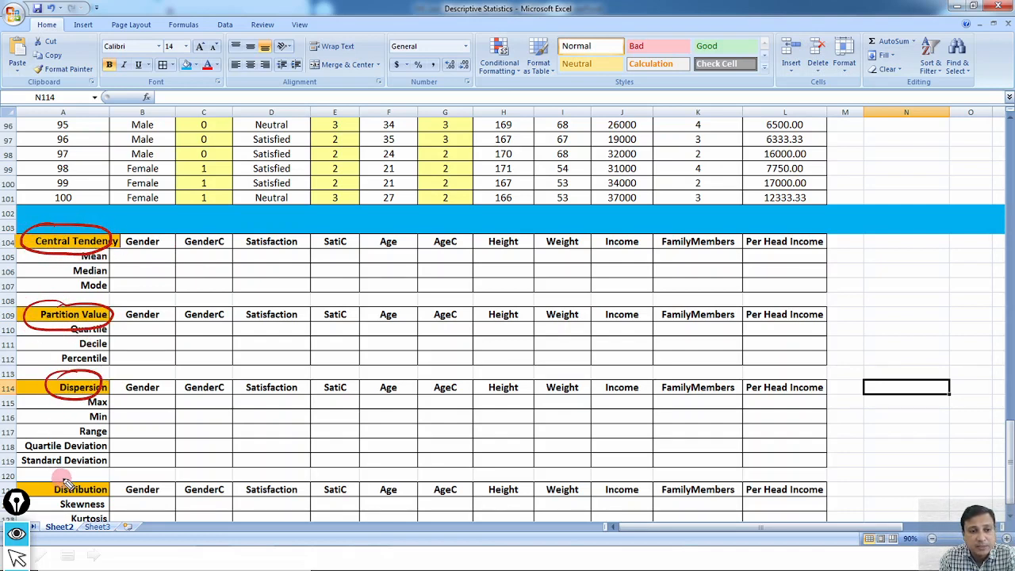
pyautogui.moveTo(60, 475)
pyautogui.mouseDown()
pyautogui.moveTo(91, 507)
pyautogui.moveTo(70, 464)
pyautogui.mouseUp()
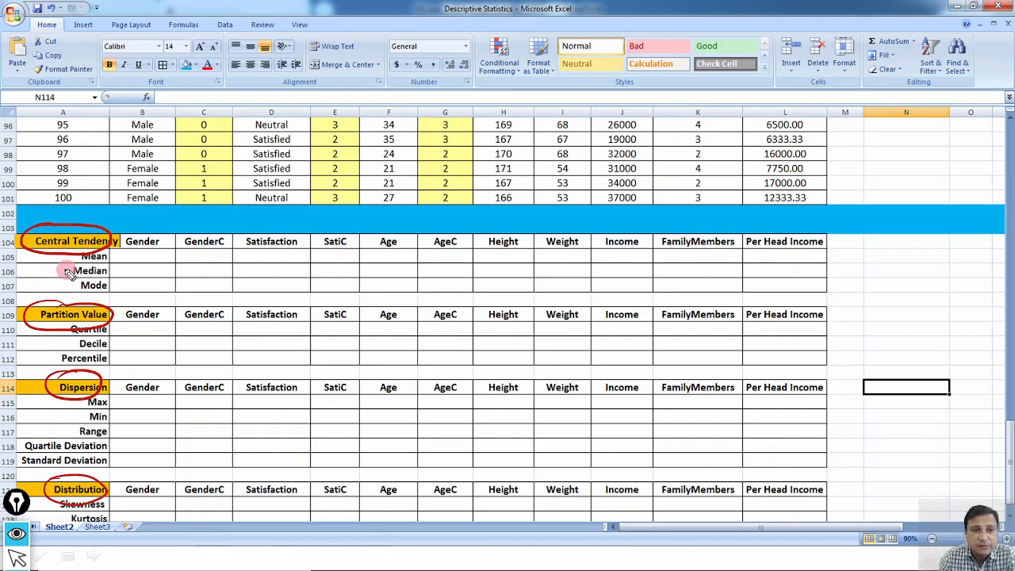
# Step: Mark the measures listed under the four statistics headings with short red pen dashes, from Mean down to Kurtosis
pyautogui.moveTo(49, 270); pyautogui.dragTo(56, 273)
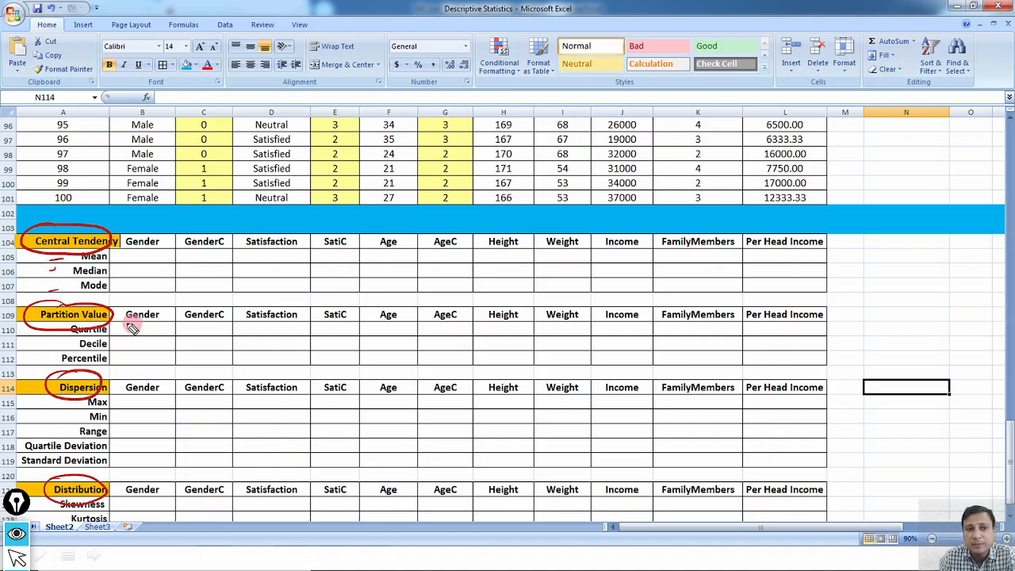
pyautogui.moveTo(37, 343); pyautogui.dragTo(52, 342)
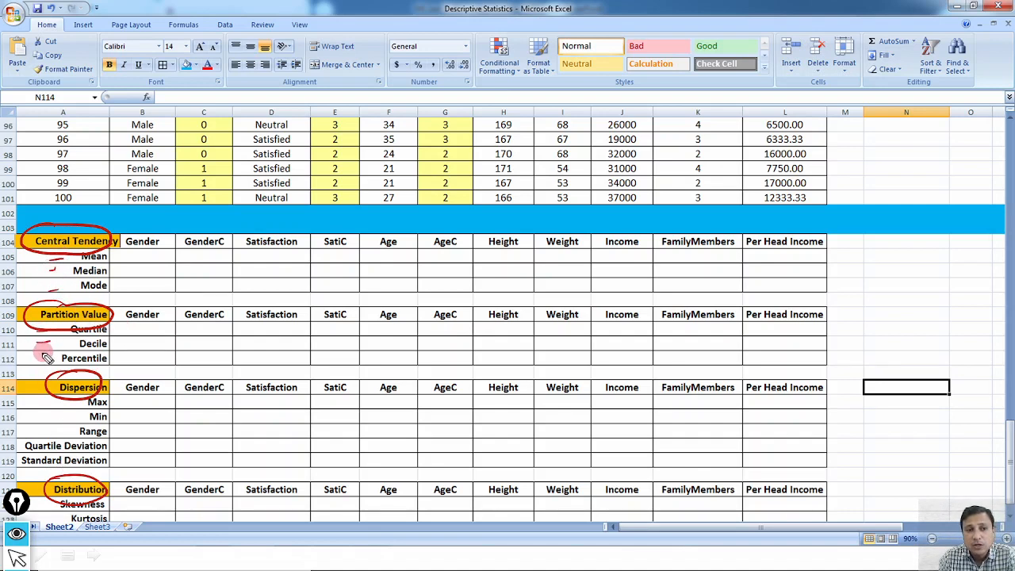
pyautogui.moveTo(32, 405); pyautogui.dragTo(44, 402)
pyautogui.moveTo(31, 415)
pyautogui.mouseDown()
pyautogui.moveTo(44, 411)
pyautogui.moveTo(53, 429)
pyautogui.mouseUp()
pyautogui.moveTo(36, 505)
pyautogui.mouseDown()
pyautogui.moveTo(47, 504)
pyautogui.moveTo(51, 517)
pyautogui.mouseUp()
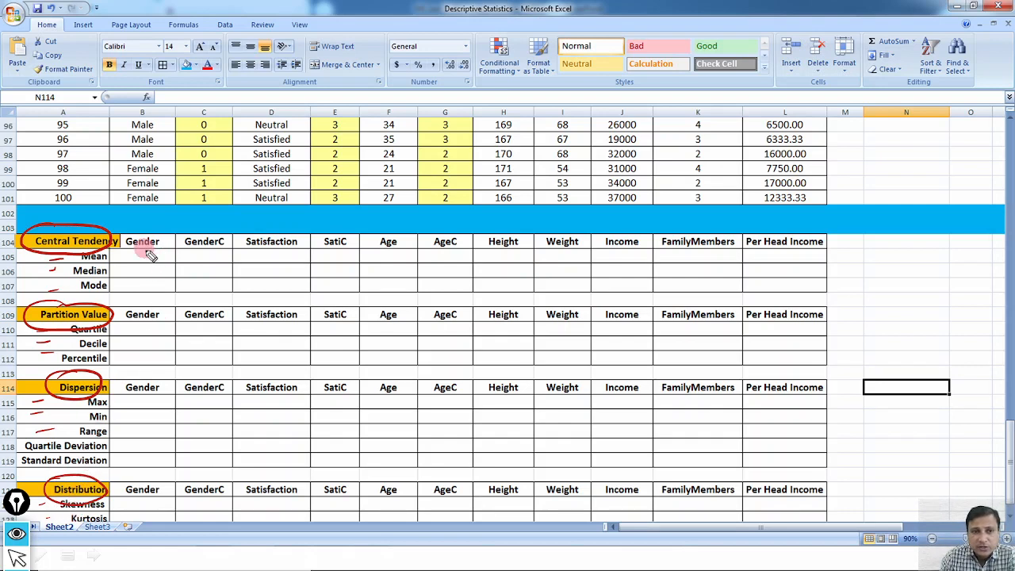
# Step: Draw red arrows above the Gender, GenderC, Satisfaction and SatiC headings, erase all annotations and return to the normal cursor
pyautogui.moveTo(145, 208)
pyautogui.mouseDown()
pyautogui.moveTo(148, 232)
pyautogui.moveTo(153, 223)
pyautogui.mouseUp()
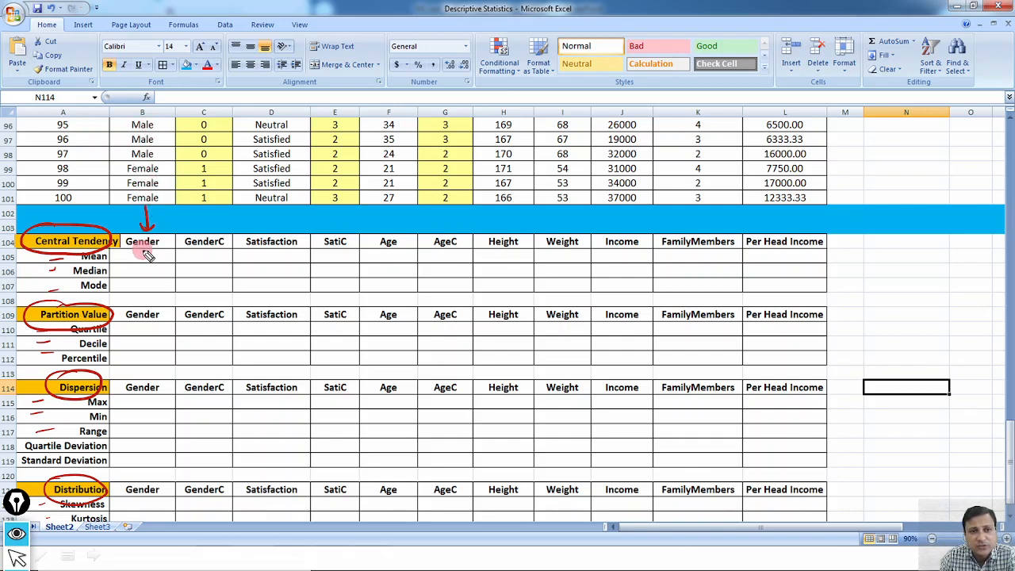
pyautogui.moveTo(208, 207); pyautogui.dragTo(210, 227)
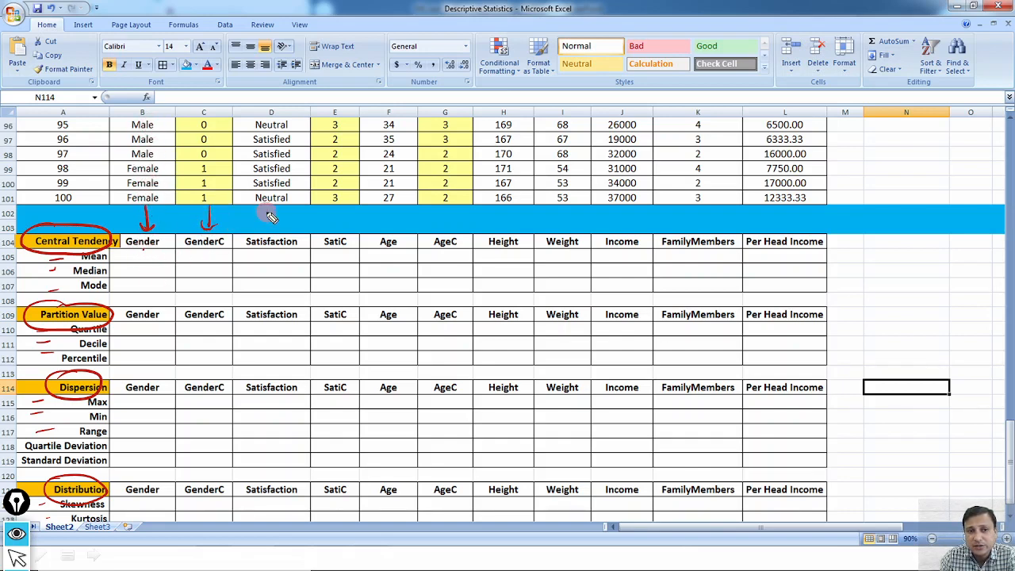
pyautogui.moveTo(267, 211); pyautogui.dragTo(268, 230)
pyautogui.moveTo(327, 207); pyautogui.dragTo(327, 229)
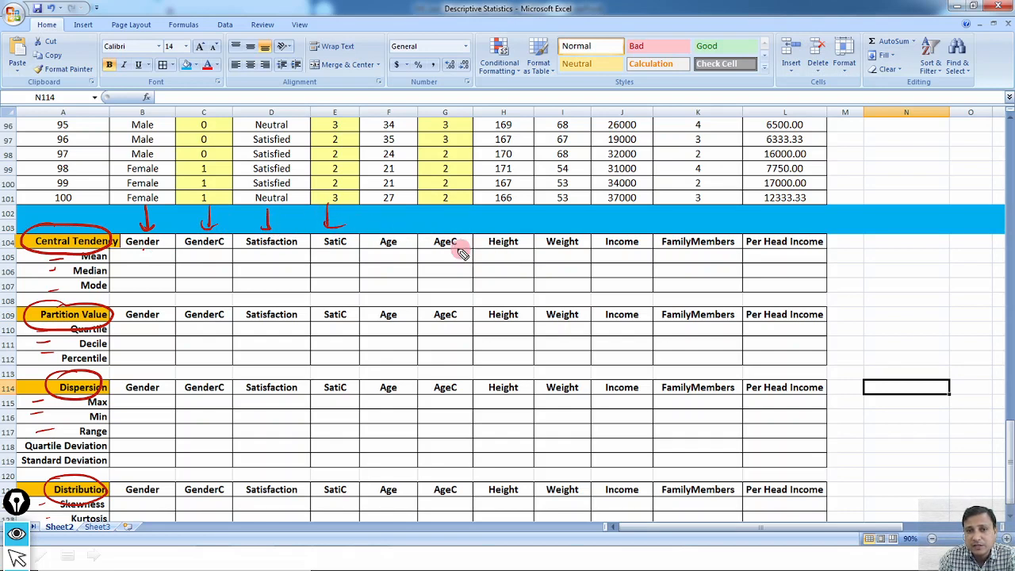
pyautogui.moveTo(391, 253)
pyautogui.mouseDown()
pyautogui.moveTo(823, 255)
pyautogui.moveTo(799, 248)
pyautogui.mouseUp()
pyautogui.hotkey('ctrl', 'shift', '7')
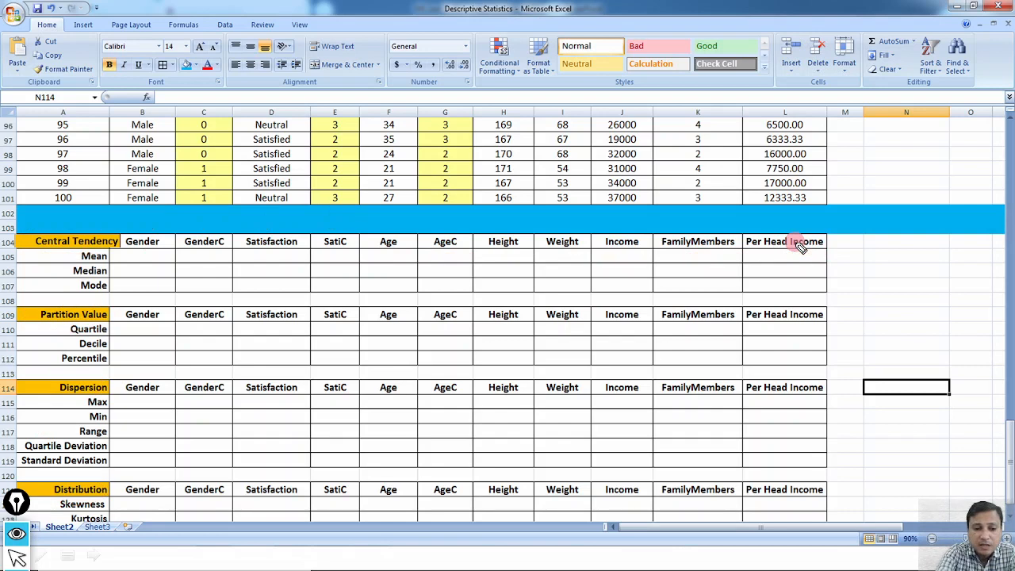
pyautogui.hotkey('ctrl', 'shift', '2')
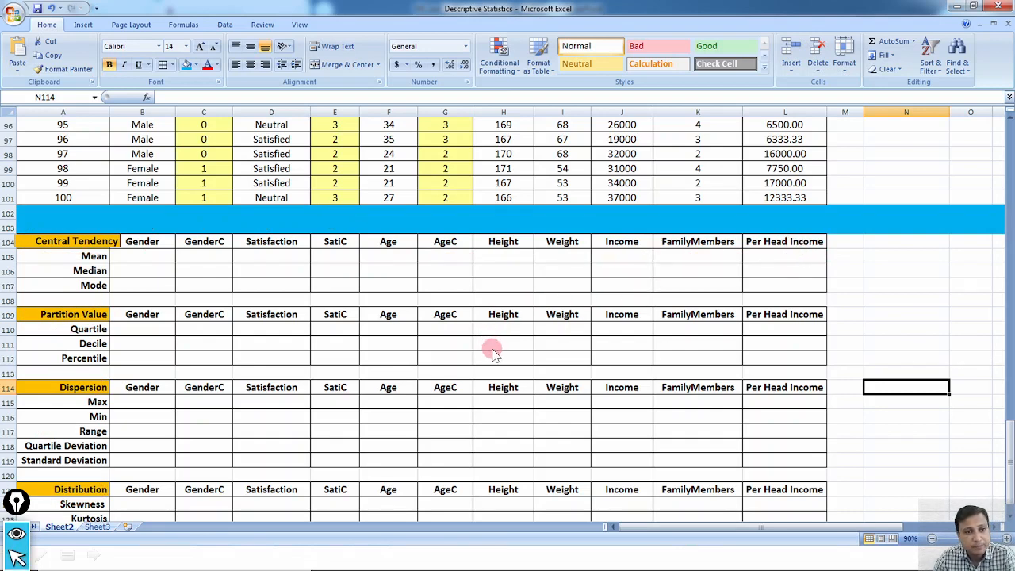
# Step: Show the Central Tendencies slide, handwrite अर्थ beside its title and tick Arithmetic Mean, Median and Mode in red
pyautogui.click(361, 333)
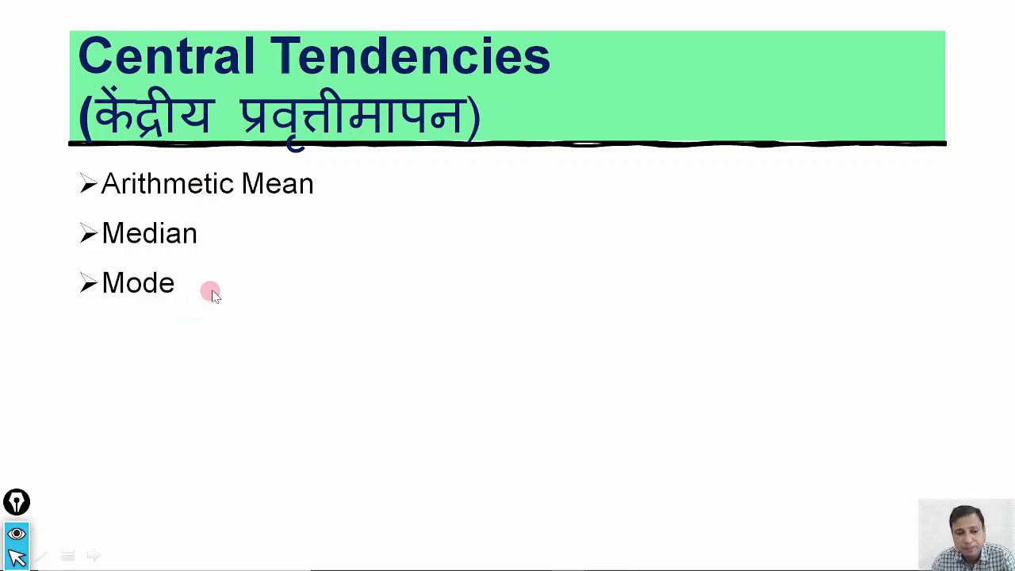
pyautogui.hotkey('ctrl', 'shift', '3')
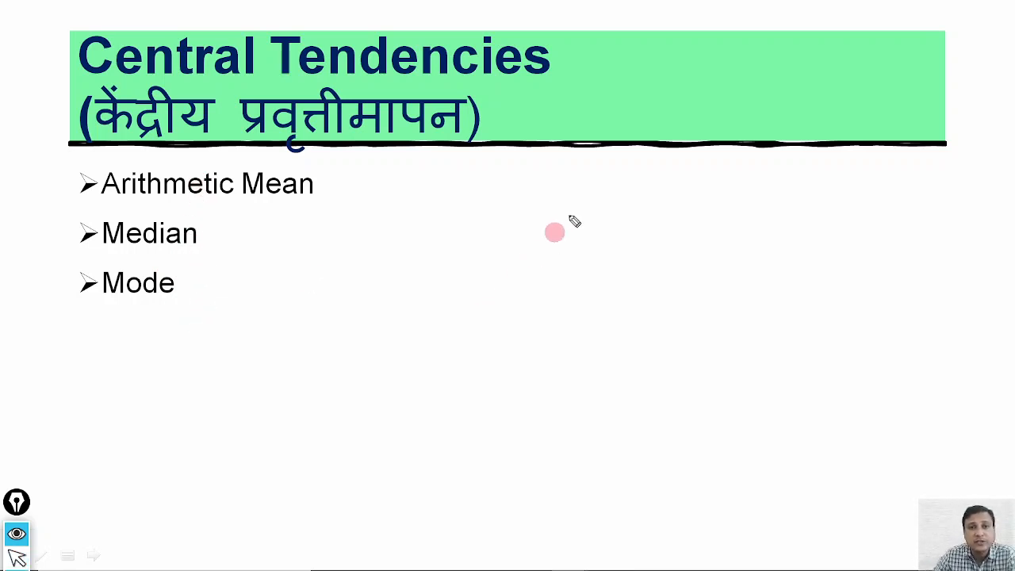
pyautogui.moveTo(539, 104)
pyautogui.mouseDown()
pyautogui.moveTo(546, 113)
pyautogui.moveTo(582, 108)
pyautogui.mouseUp()
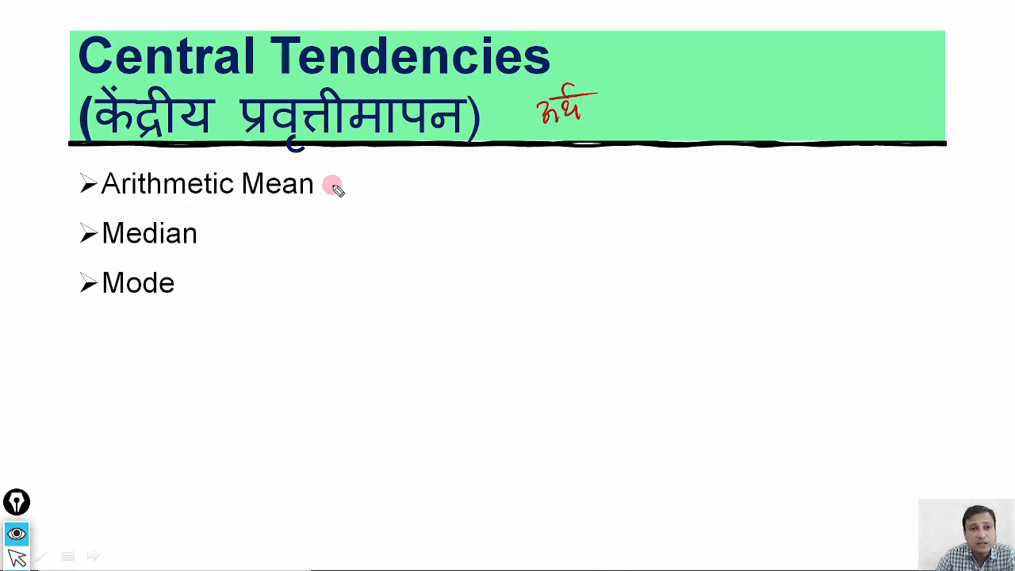
pyautogui.moveTo(333, 186); pyautogui.dragTo(381, 177)
pyautogui.moveTo(226, 236); pyautogui.dragTo(268, 231)
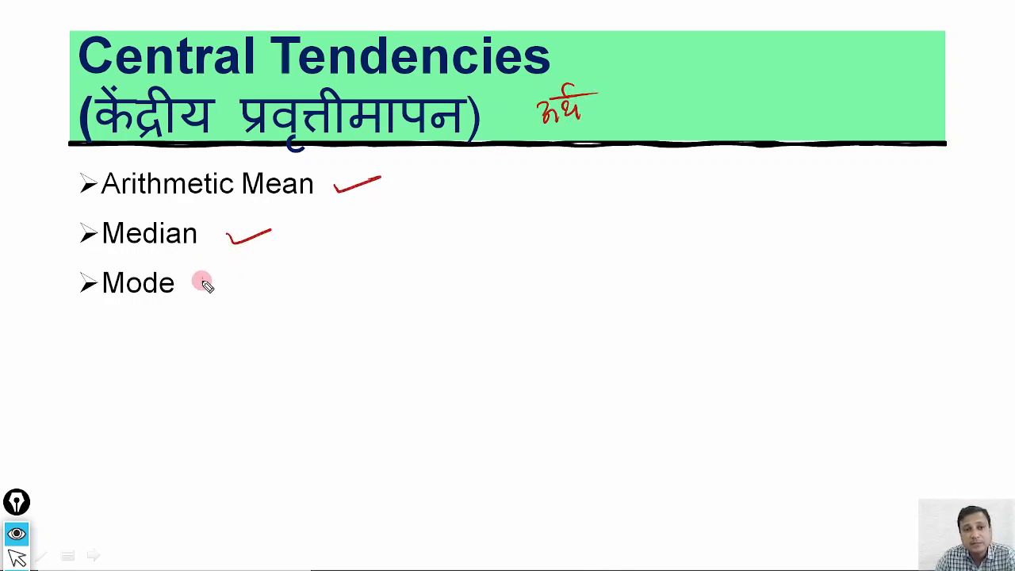
pyautogui.moveTo(203, 285); pyautogui.dragTo(247, 274)
# Step: Draw a circled red question mark beside the three measures, erase the slide annotations and return to the normal cursor
pyautogui.moveTo(359, 237); pyautogui.dragTo(372, 276)
pyautogui.click(373, 284)
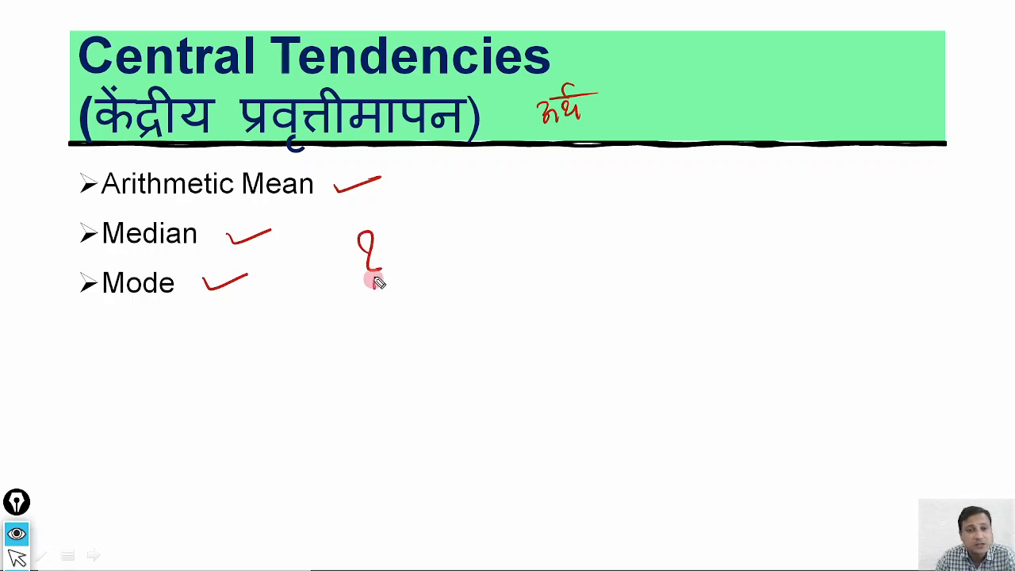
pyautogui.moveTo(385, 202)
pyautogui.mouseDown()
pyautogui.moveTo(344, 310)
pyautogui.moveTo(418, 219)
pyautogui.moveTo(363, 216)
pyautogui.mouseUp()
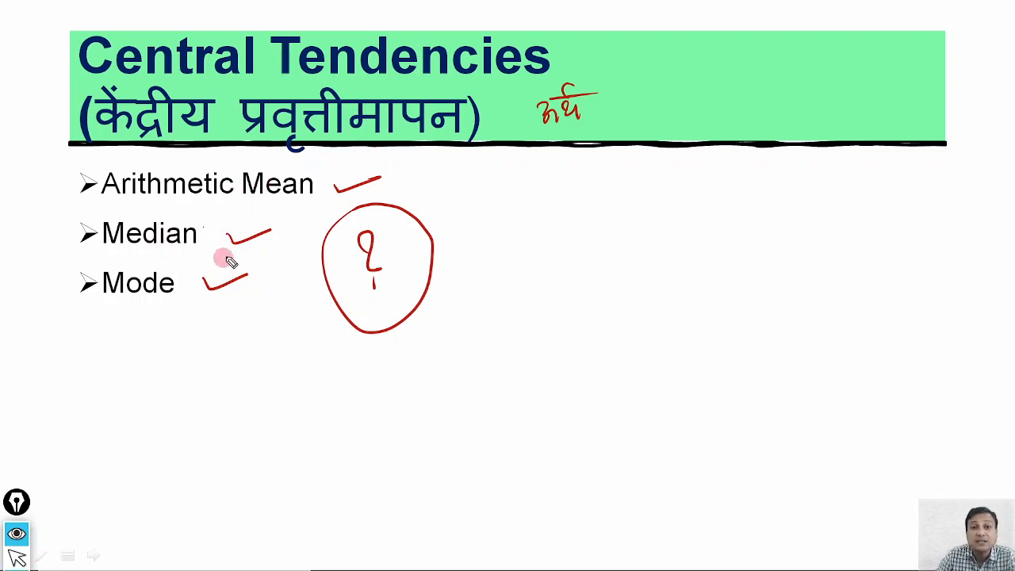
pyautogui.hotkey('ctrl', 'shift', '7')
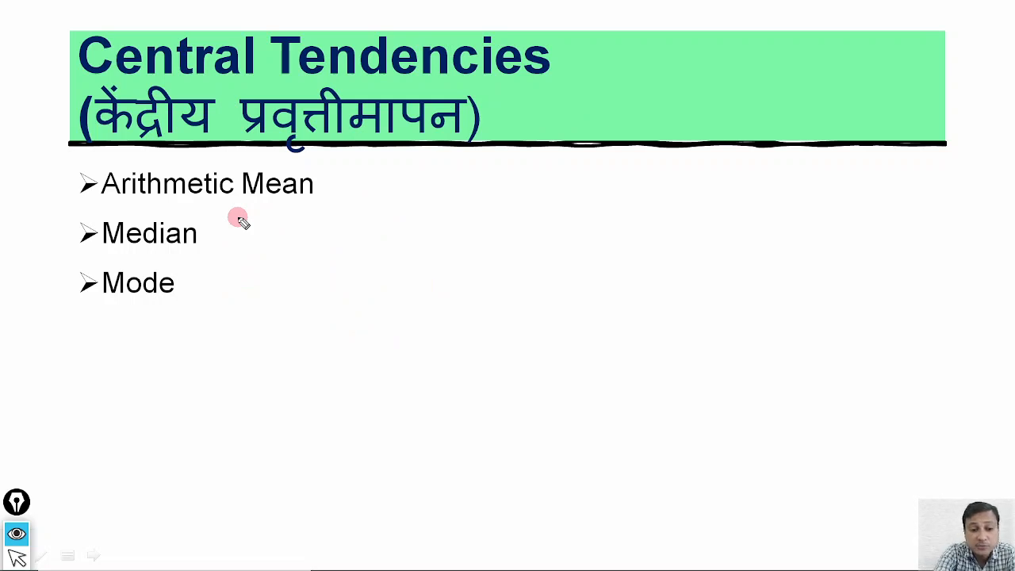
pyautogui.hotkey('ctrl', 'shift', '2')
# Step: Switch to the Excel workbook and enter =AVERAGE(B2:B101) in B105, handwriting an underlined "Function" note in red beside the table
pyautogui.hotkey('alt', 'Tab')
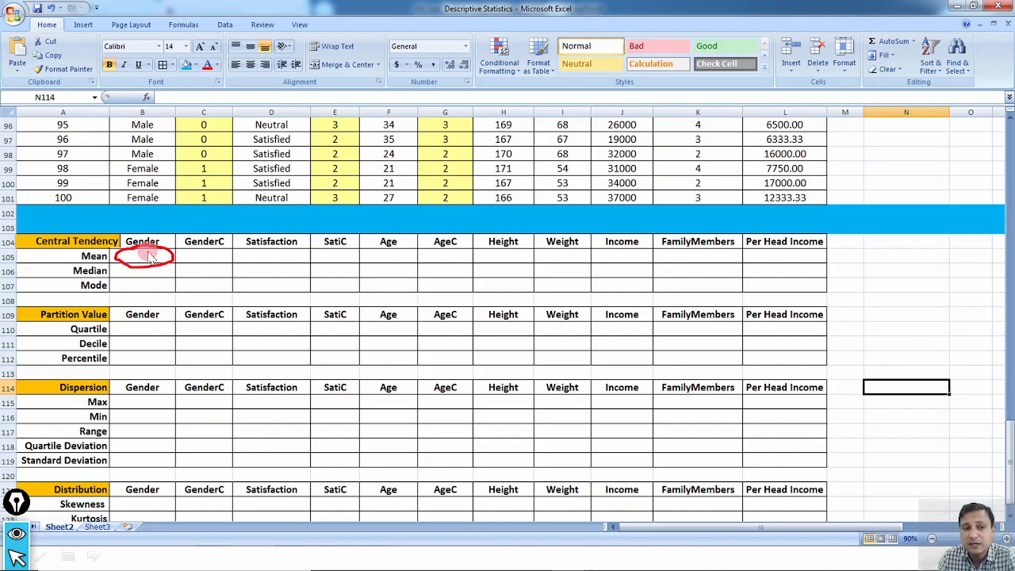
pyautogui.click(147, 257)
pyautogui.write('=aver')
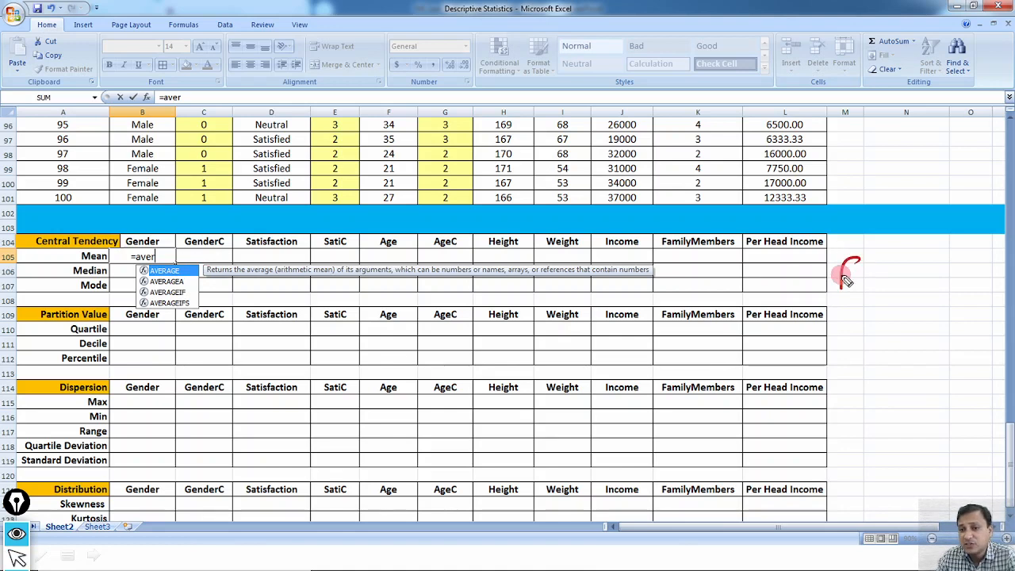
pyautogui.moveTo(847, 281); pyautogui.dragTo(949, 269)
pyautogui.moveTo(841, 304); pyautogui.dragTo(943, 299)
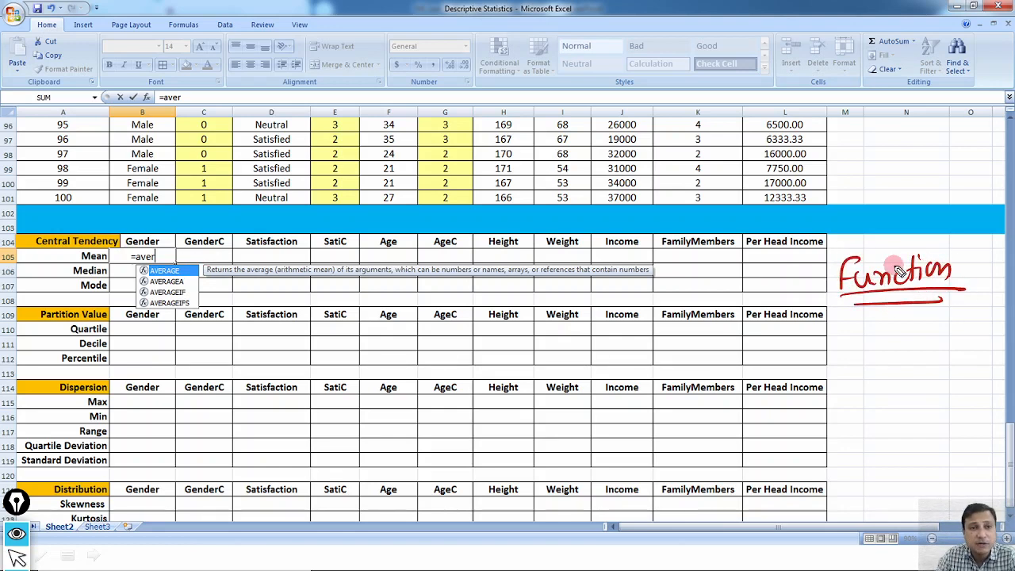
pyautogui.moveTo(868, 246)
pyautogui.mouseDown()
pyautogui.moveTo(918, 335)
pyautogui.moveTo(923, 253)
pyautogui.moveTo(956, 268)
pyautogui.moveTo(952, 277)
pyautogui.mouseUp()
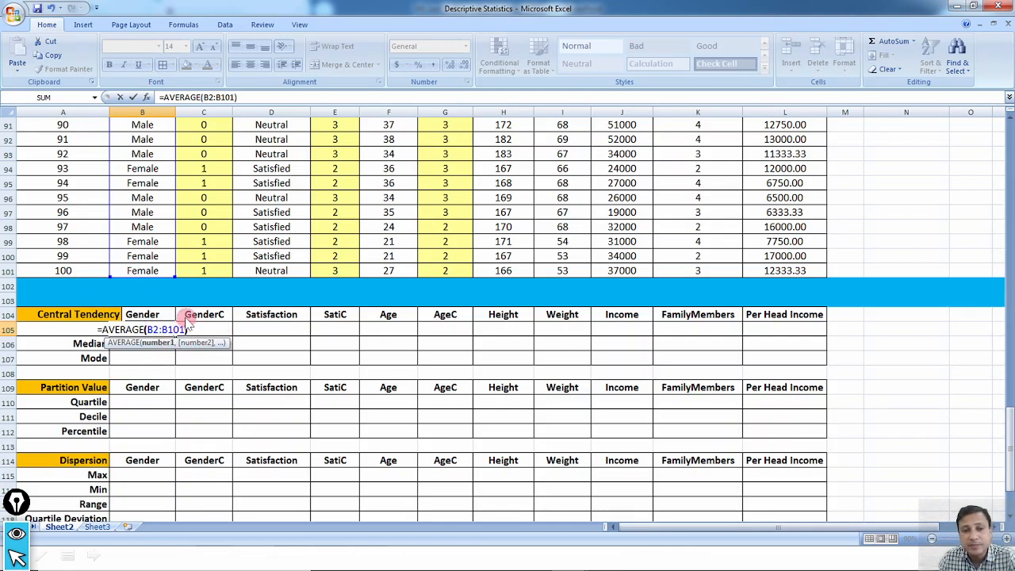
pyautogui.press('Tab')
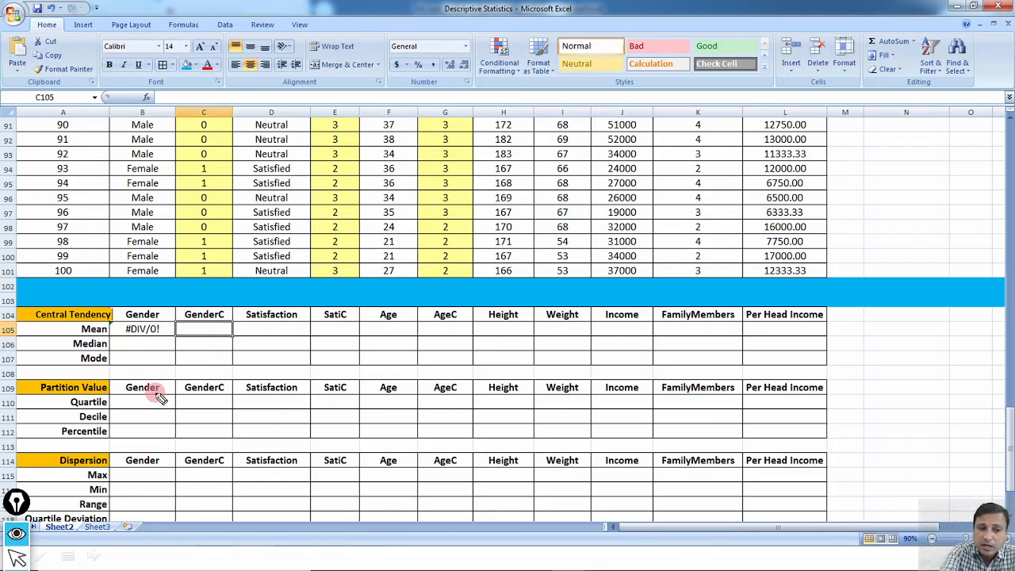
# Step: Circle the Gender mean result, write "Error" above it, draw a double arrow beside the Gender values and erase the annotations
pyautogui.moveTo(161, 319)
pyautogui.mouseDown()
pyautogui.moveTo(131, 318)
pyautogui.moveTo(151, 351)
pyautogui.moveTo(163, 318)
pyautogui.moveTo(156, 333)
pyautogui.mouseUp()
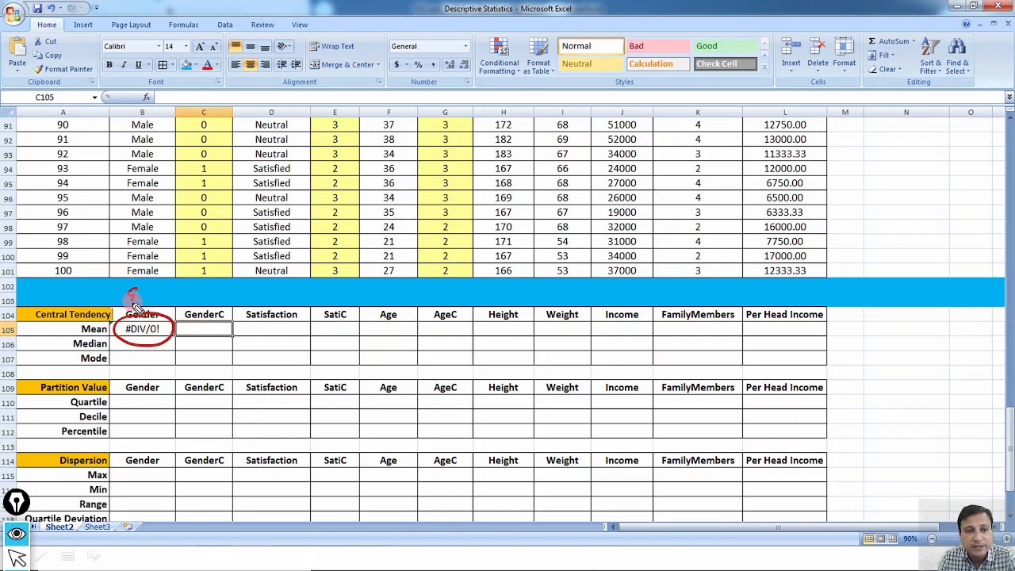
pyautogui.moveTo(181, 287); pyautogui.dragTo(208, 278)
pyautogui.moveTo(127, 305); pyautogui.dragTo(216, 292)
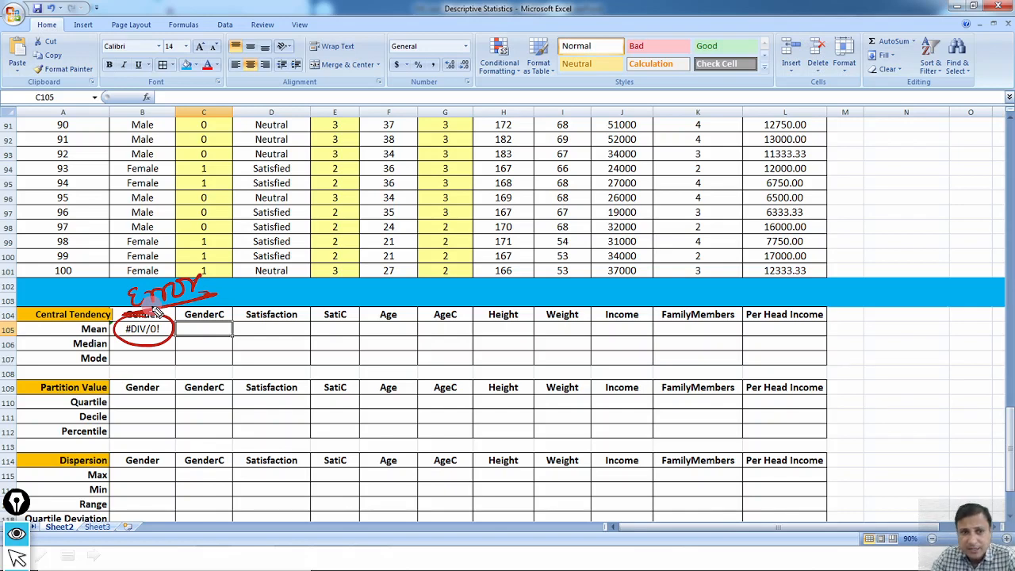
pyautogui.moveTo(123, 215)
pyautogui.mouseDown()
pyautogui.moveTo(119, 237)
pyautogui.moveTo(127, 216)
pyautogui.mouseUp()
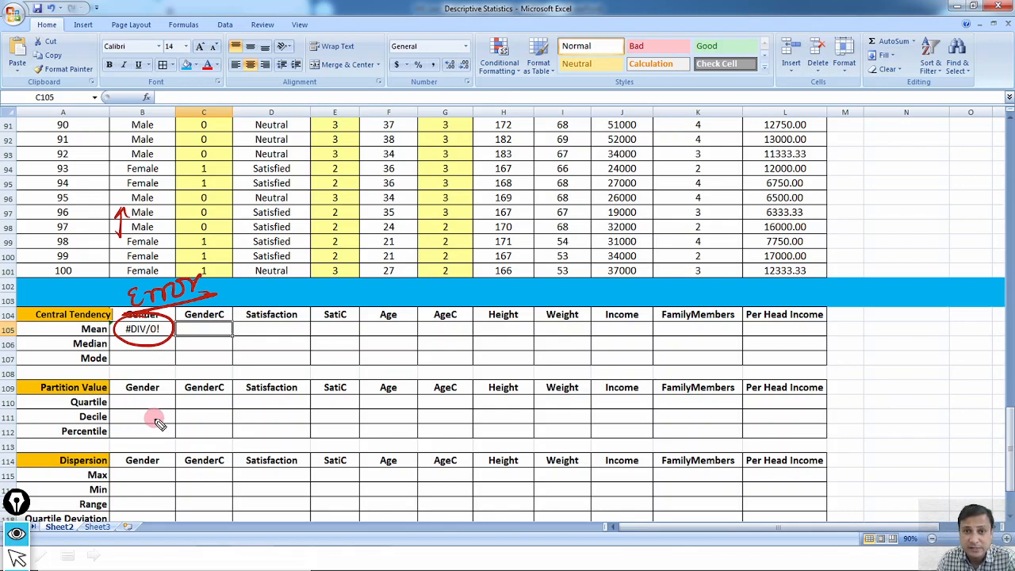
pyautogui.hotkey('ctrl', 'shift', 'c')
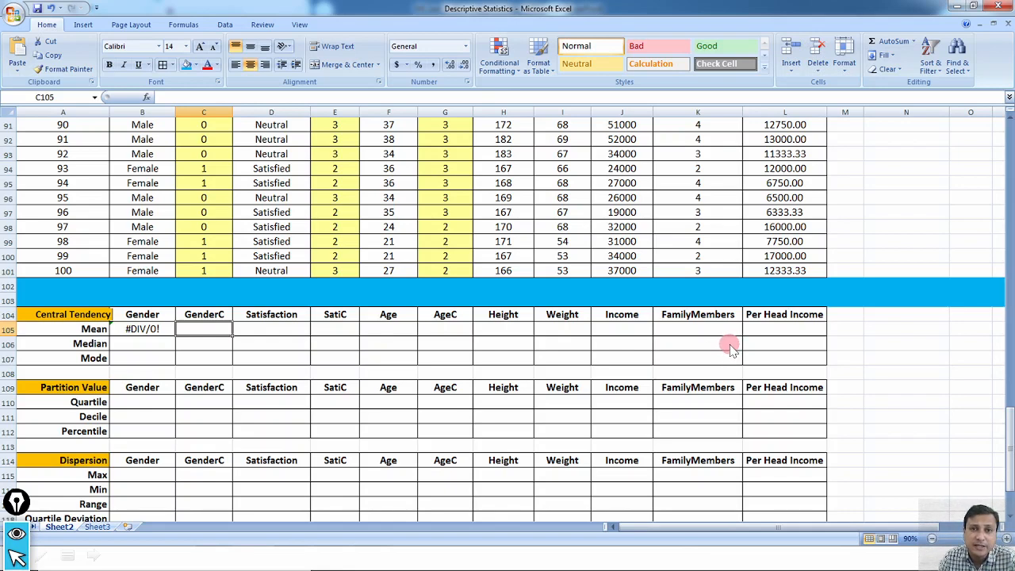
# Step: Fill the AVERAGE formula from B105 across the Mean row to Per Head Income in L105
pyautogui.click(148, 330)
pyautogui.moveTo(175, 335); pyautogui.dragTo(826, 337)
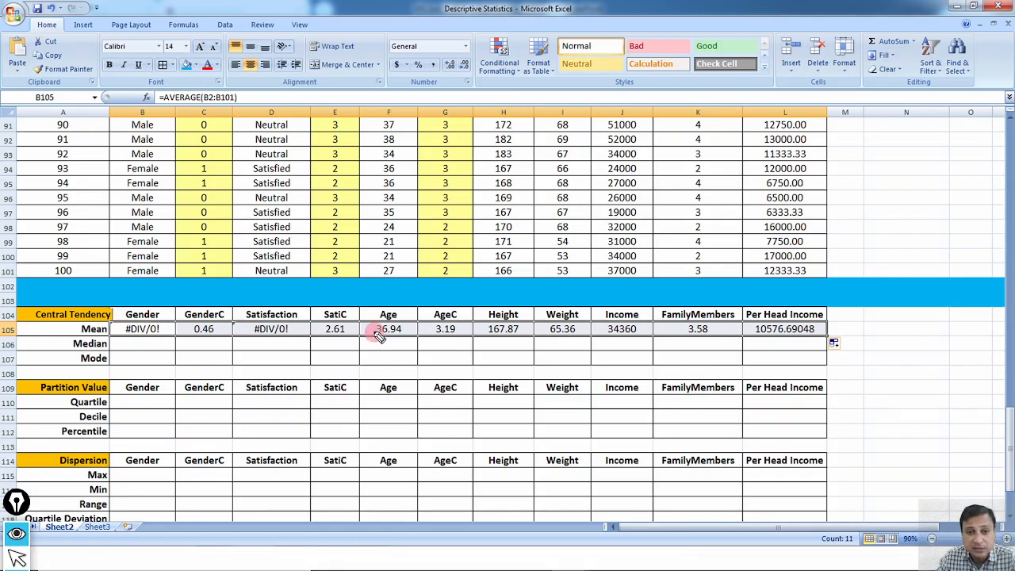
# Step: Circle the mean values for Age, FamilyMembers and Per Head Income in red
pyautogui.moveTo(400, 318)
pyautogui.mouseDown()
pyautogui.moveTo(366, 325)
pyautogui.moveTo(419, 331)
pyautogui.mouseUp()
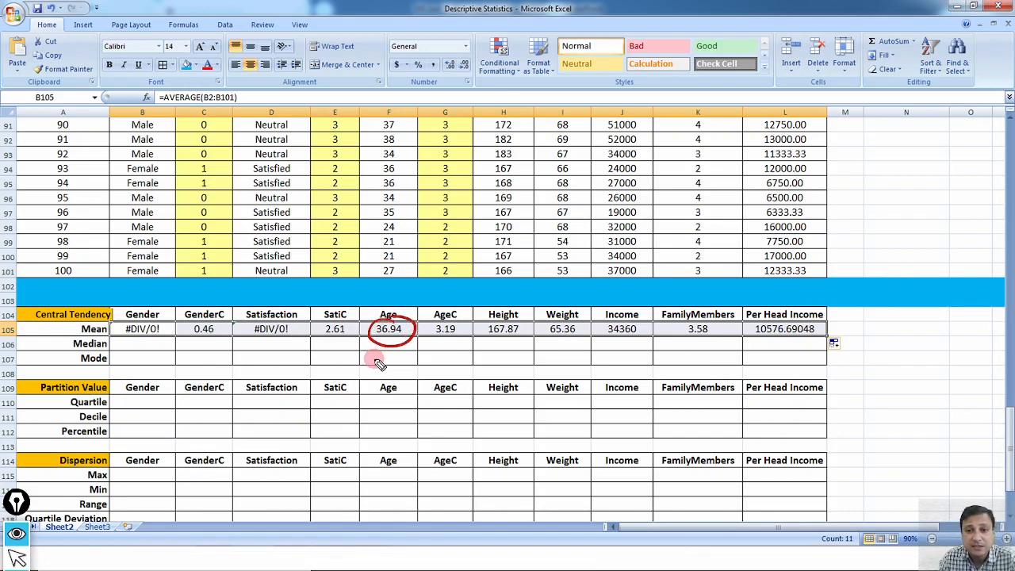
pyautogui.moveTo(709, 319)
pyautogui.mouseDown()
pyautogui.moveTo(676, 334)
pyautogui.moveTo(705, 324)
pyautogui.mouseUp()
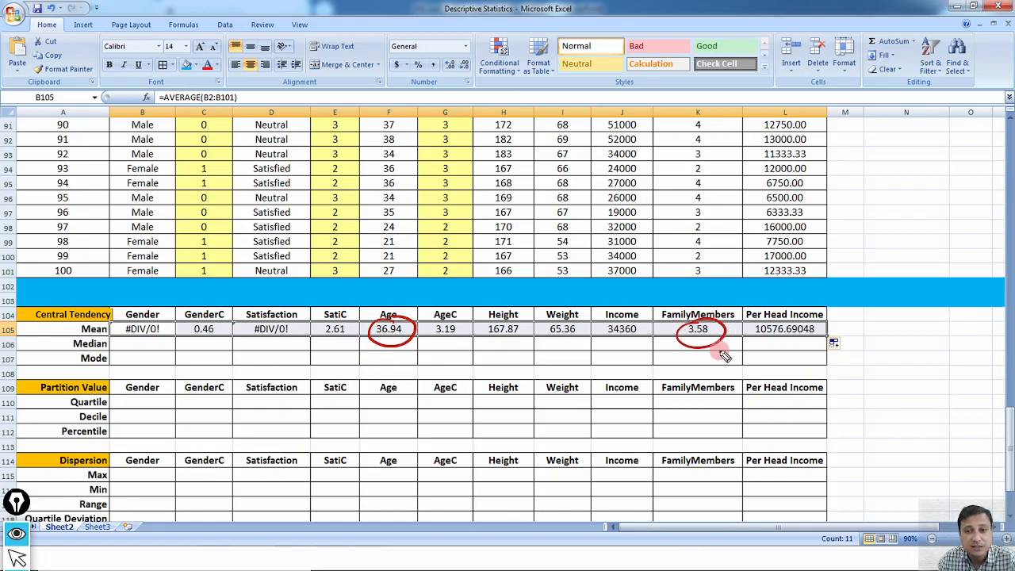
pyautogui.moveTo(780, 318)
pyautogui.mouseDown()
pyautogui.moveTo(757, 324)
pyautogui.moveTo(808, 342)
pyautogui.moveTo(781, 318)
pyautogui.mouseUp()
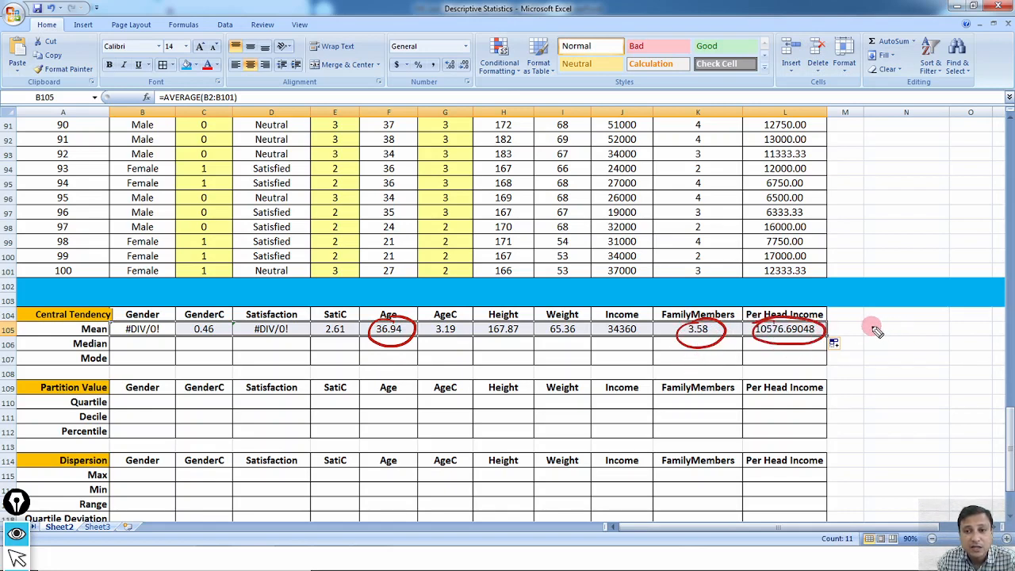
# Step: Handwrite a circled, underlined अर्थ with a question mark beside the table, draw an arrow down from Mean and erase all annotations
pyautogui.moveTo(856, 323)
pyautogui.mouseDown()
pyautogui.moveTo(875, 339)
pyautogui.moveTo(891, 324)
pyautogui.moveTo(904, 341)
pyautogui.mouseUp()
pyautogui.moveTo(908, 304)
pyautogui.mouseDown()
pyautogui.moveTo(895, 306)
pyautogui.moveTo(924, 331)
pyautogui.moveTo(970, 314)
pyautogui.moveTo(974, 339)
pyautogui.mouseUp()
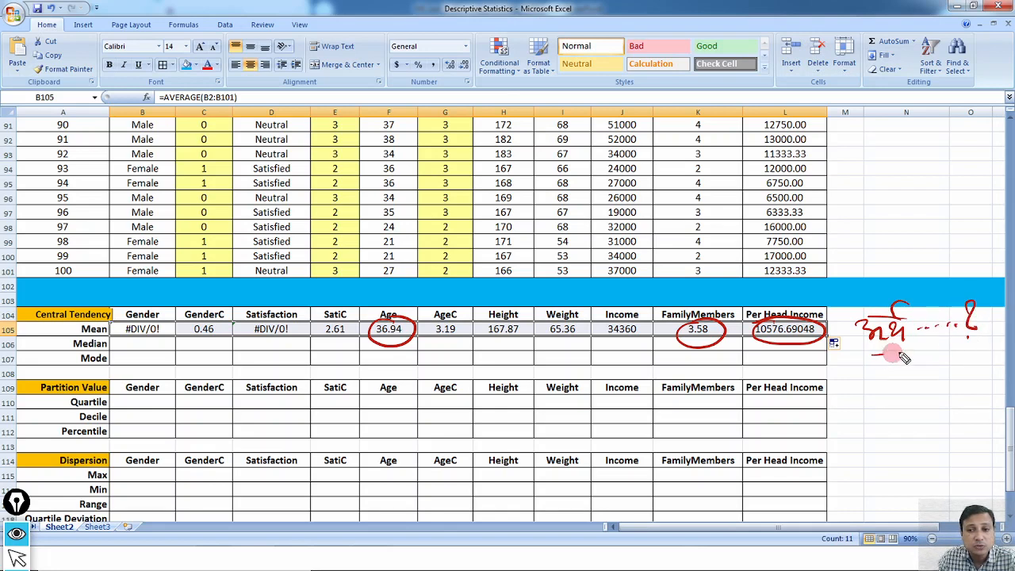
pyautogui.moveTo(880, 355); pyautogui.dragTo(980, 344)
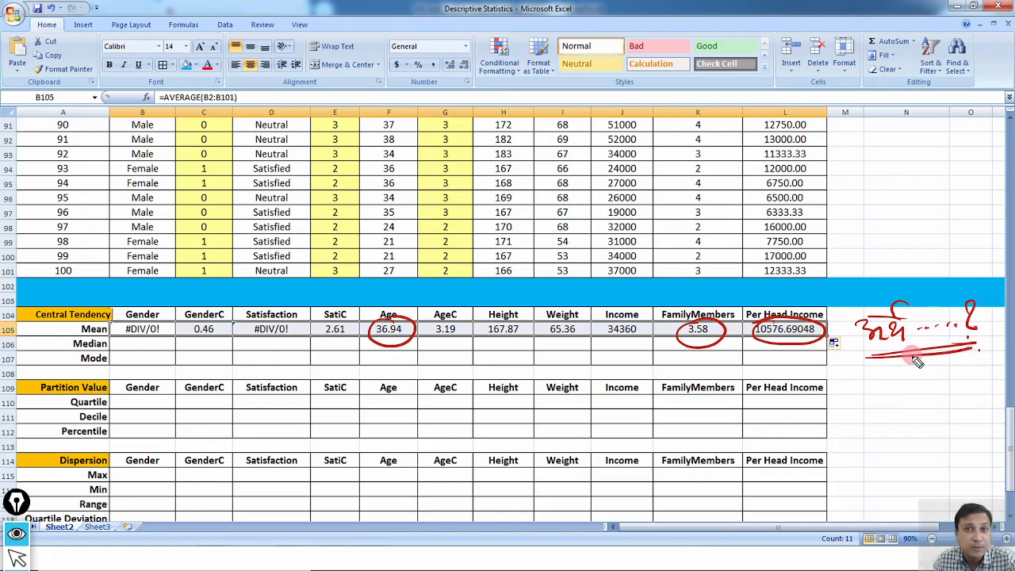
pyautogui.moveTo(921, 277)
pyautogui.mouseDown()
pyautogui.moveTo(902, 275)
pyautogui.moveTo(868, 386)
pyautogui.moveTo(980, 297)
pyautogui.moveTo(892, 273)
pyautogui.mouseUp()
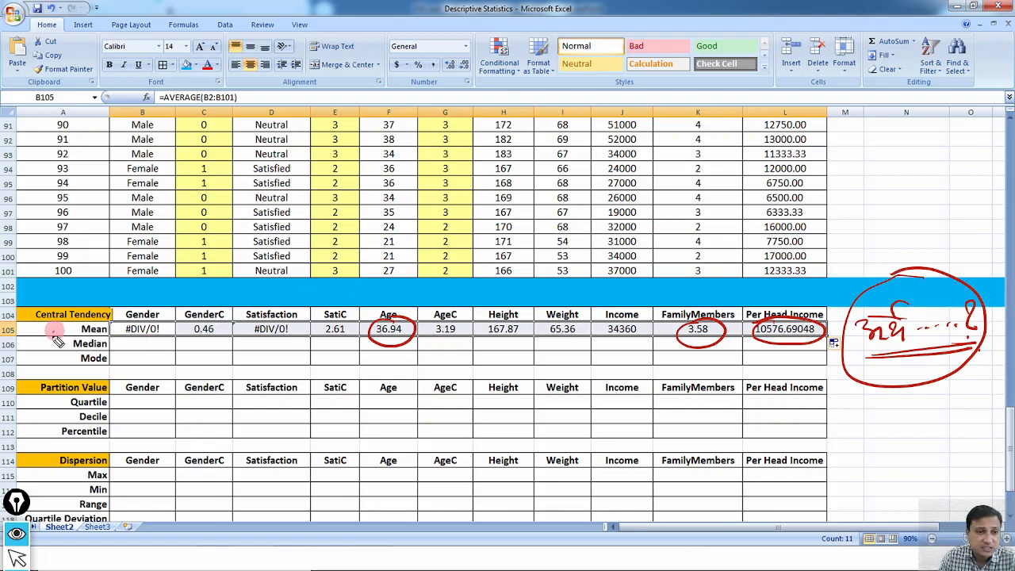
pyautogui.moveTo(53, 333)
pyautogui.mouseDown()
pyautogui.moveTo(51, 497)
pyautogui.moveTo(35, 505)
pyautogui.moveTo(67, 481)
pyautogui.mouseUp()
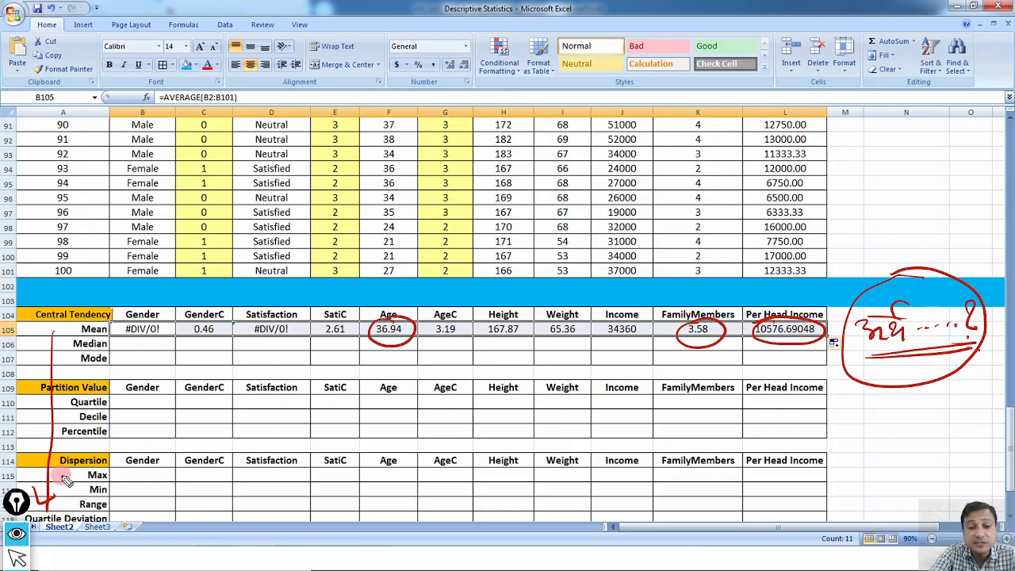
pyautogui.hotkey('ctrl', 'shift', '7')
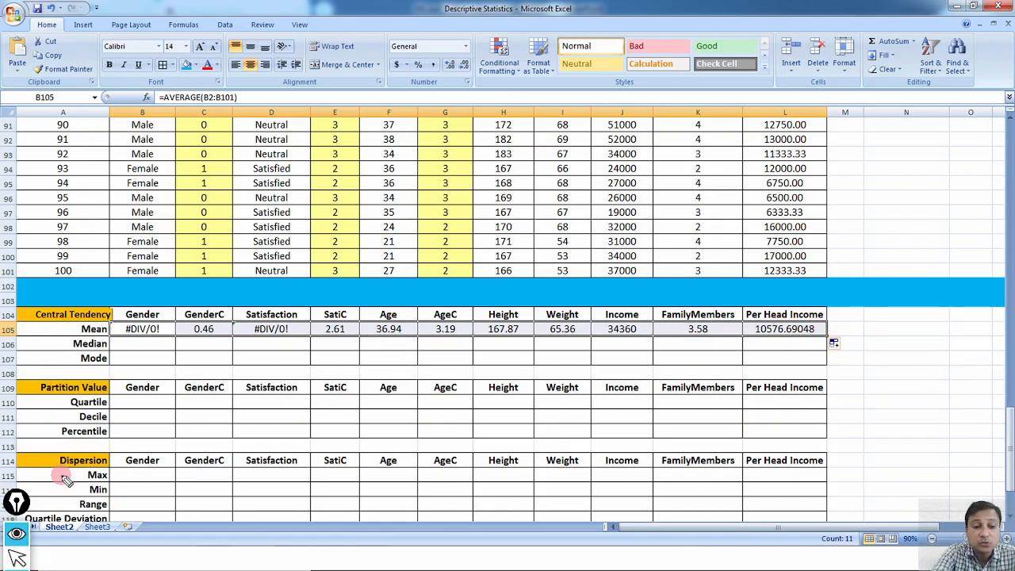
# Step: Select the Age mean in F105, circle the Gender mean, and draw red arrows along the Mean row and up to the data columns
pyautogui.click(409, 332)
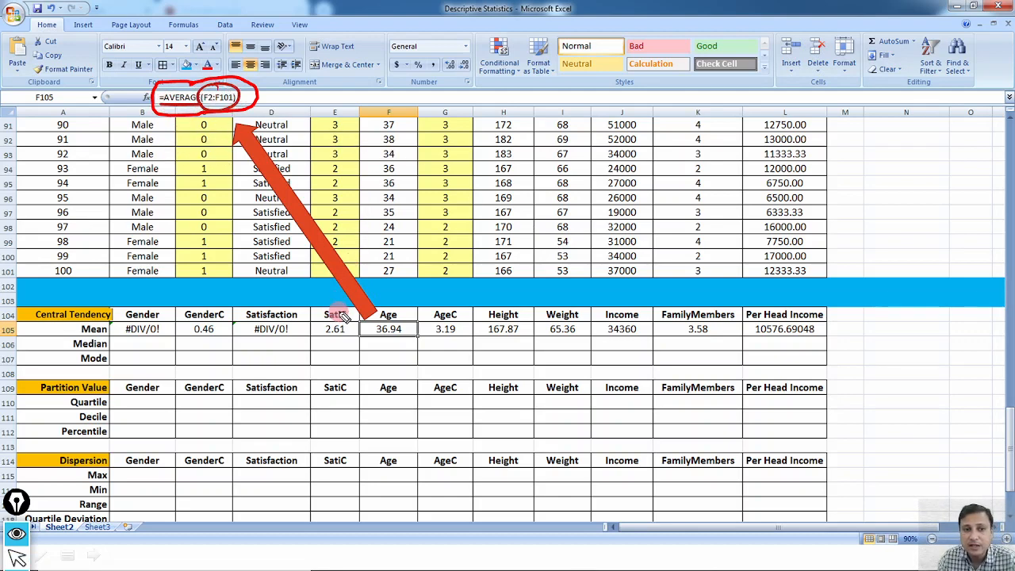
pyautogui.moveTo(168, 320)
pyautogui.mouseDown()
pyautogui.moveTo(131, 321)
pyautogui.moveTo(133, 340)
pyautogui.moveTo(169, 325)
pyautogui.moveTo(231, 339)
pyautogui.mouseUp()
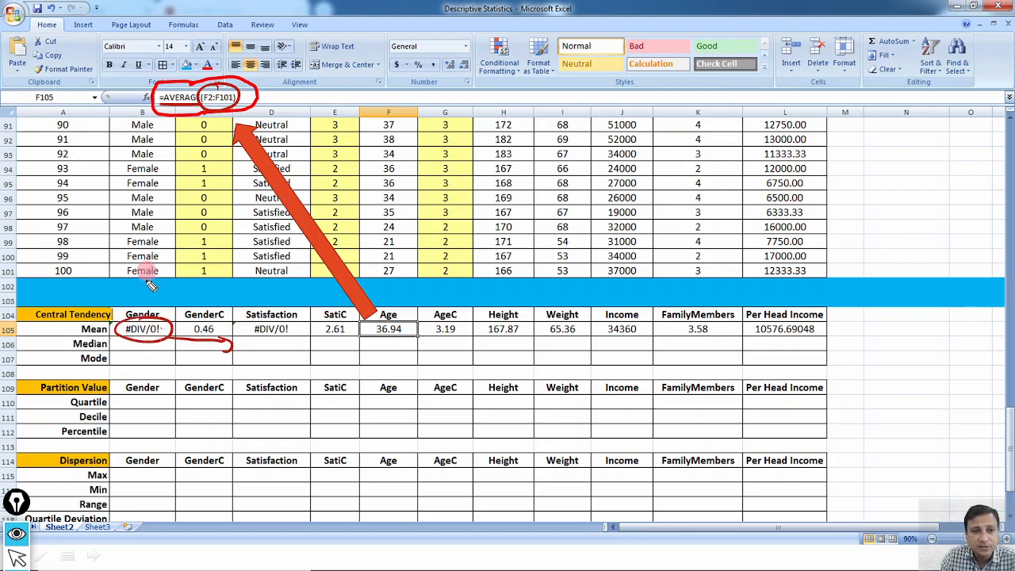
pyautogui.moveTo(143, 303)
pyautogui.mouseDown()
pyautogui.moveTo(137, 282)
pyautogui.moveTo(153, 283)
pyautogui.mouseUp()
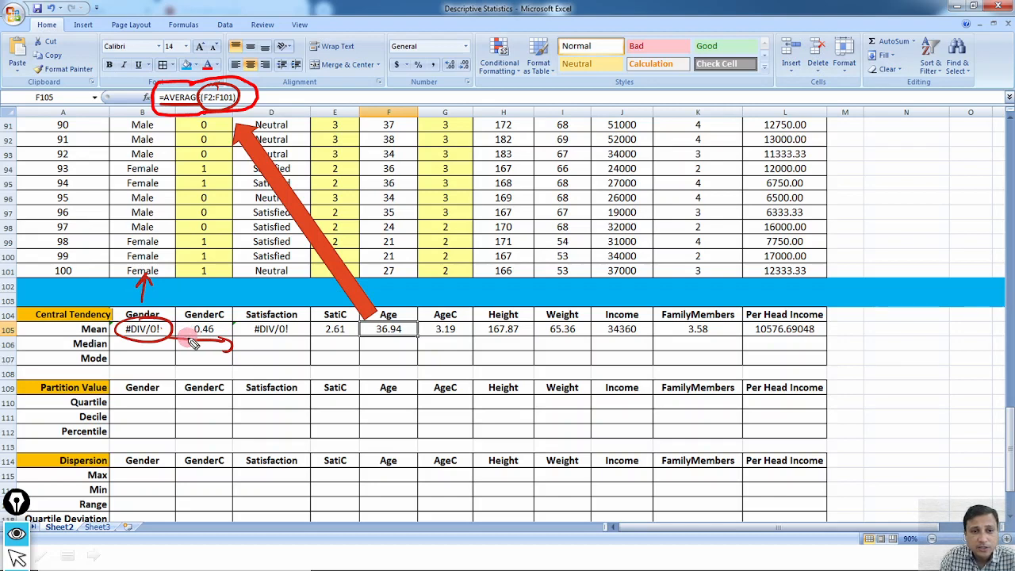
pyautogui.moveTo(230, 344); pyautogui.dragTo(313, 339)
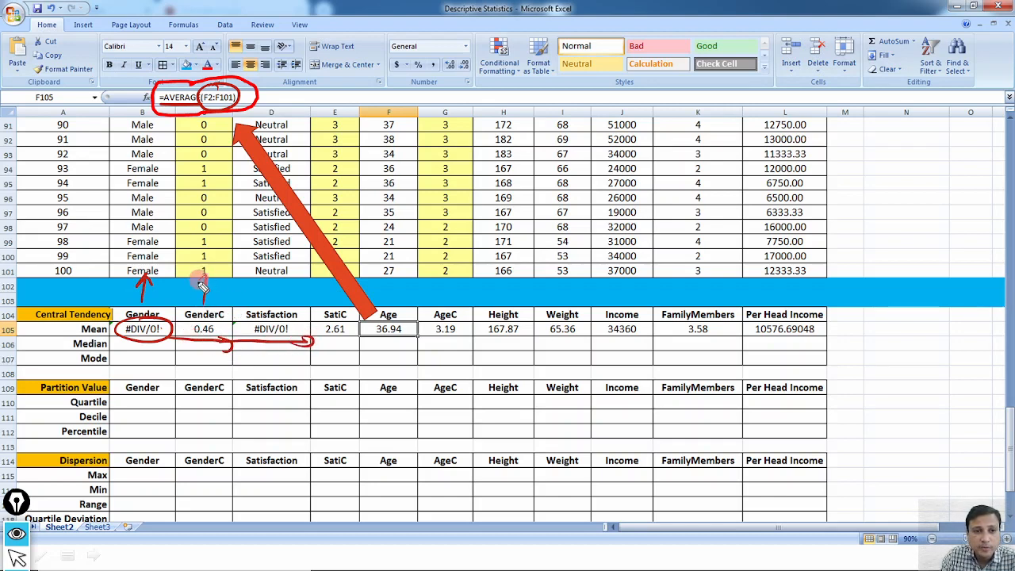
pyautogui.moveTo(203, 290); pyautogui.dragTo(204, 273)
pyautogui.moveTo(271, 302)
pyautogui.mouseDown()
pyautogui.moveTo(271, 283)
pyautogui.moveTo(279, 287)
pyautogui.mouseUp()
pyautogui.moveTo(317, 302)
pyautogui.mouseDown()
pyautogui.moveTo(318, 279)
pyautogui.moveTo(327, 289)
pyautogui.mouseUp()
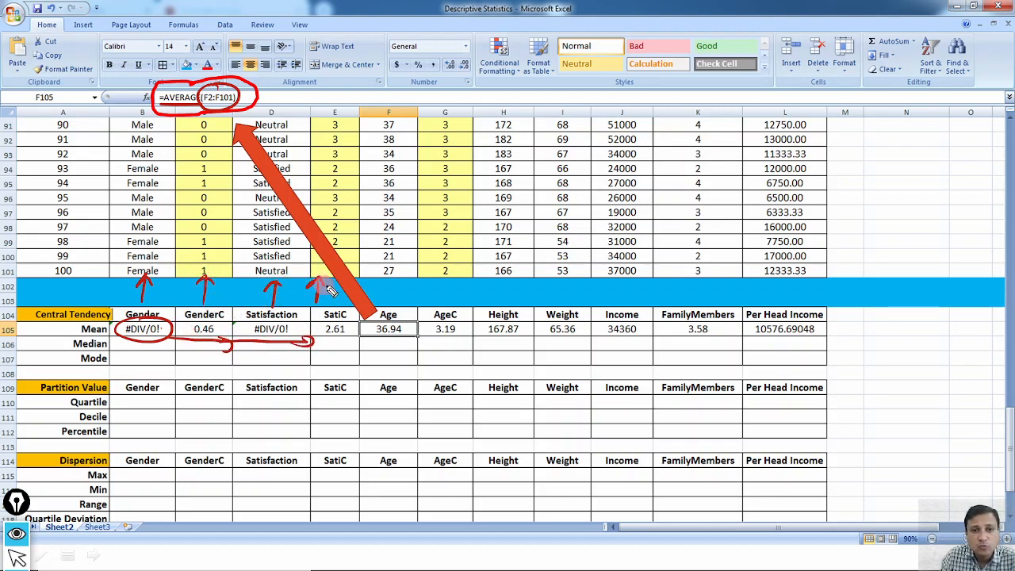
pyautogui.moveTo(397, 303)
pyautogui.mouseDown()
pyautogui.moveTo(396, 279)
pyautogui.moveTo(406, 287)
pyautogui.mouseUp()
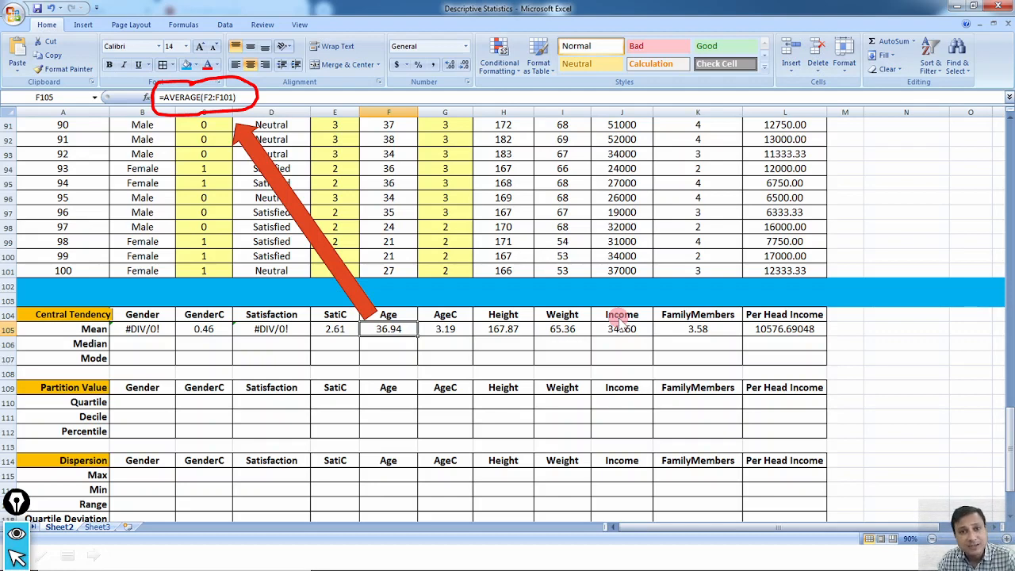
# Step: Select the Income mean in J105, mark column J, row 101, the last Income value and the formula's 101 in red, and erase the annotations
pyautogui.click(620, 325)
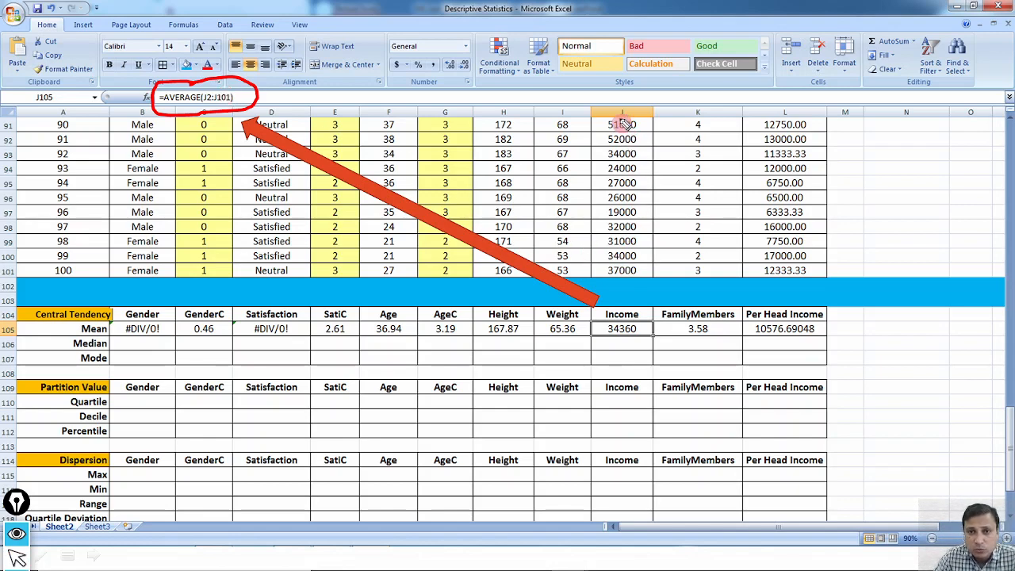
pyautogui.moveTo(618, 105); pyautogui.dragTo(612, 102)
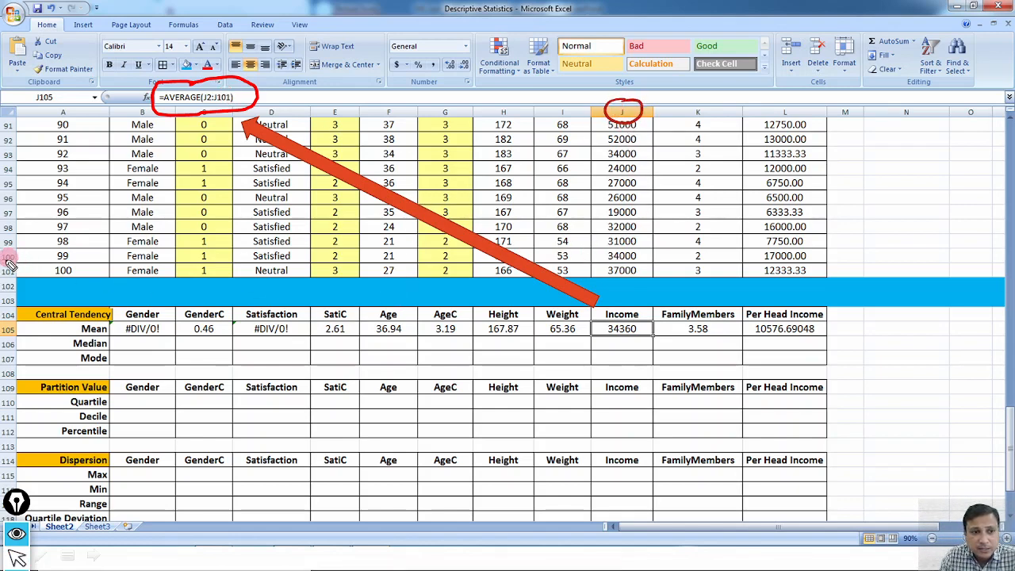
pyautogui.moveTo(12, 269); pyautogui.dragTo(46, 273)
pyautogui.moveTo(604, 277); pyautogui.dragTo(638, 277)
pyautogui.moveTo(235, 94)
pyautogui.mouseDown()
pyautogui.moveTo(223, 106)
pyautogui.moveTo(208, 96)
pyautogui.moveTo(231, 90)
pyautogui.mouseUp()
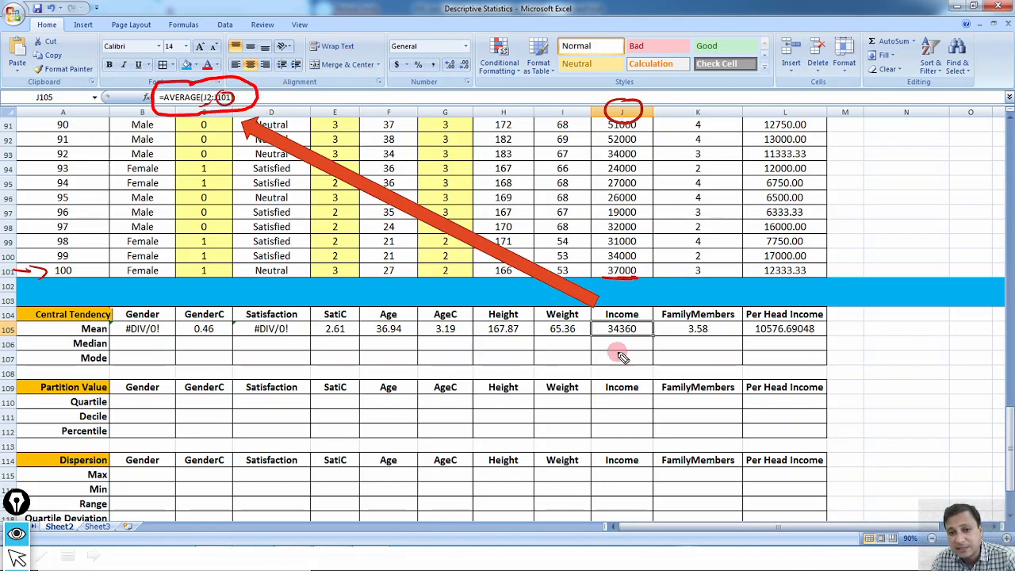
pyautogui.hotkey('ctrl', 'shift', '7')
pyautogui.hotkey('ctrl', 'shift', '2')
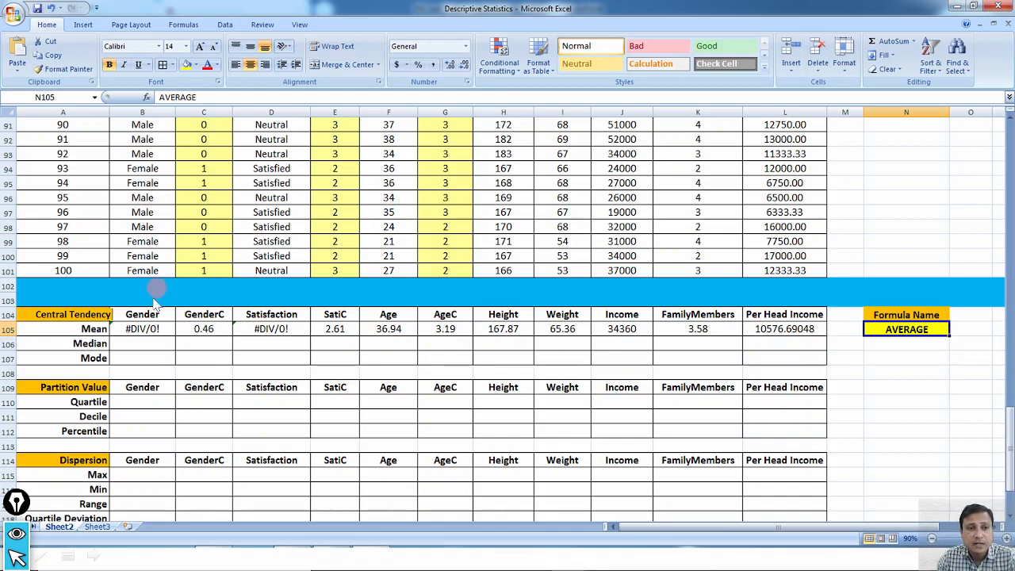
# Step: Enter =MEDIAN(B2:B101) in B106 and fill it across the Median row to Per Head Income in L106
pyautogui.click(140, 342)
pyautogui.write('=me')
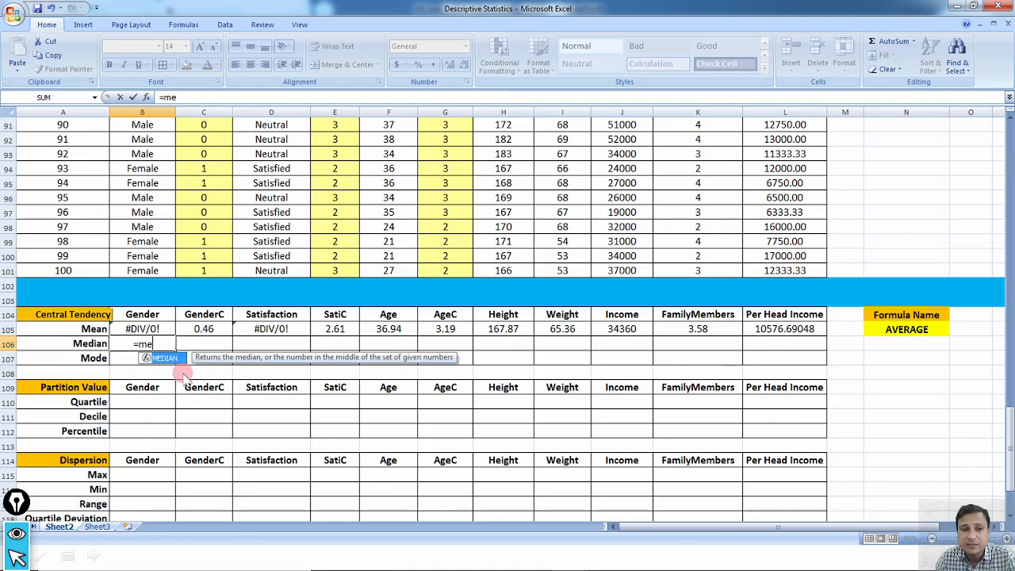
pyautogui.press('Tab')
pyautogui.write('B2:B101)')
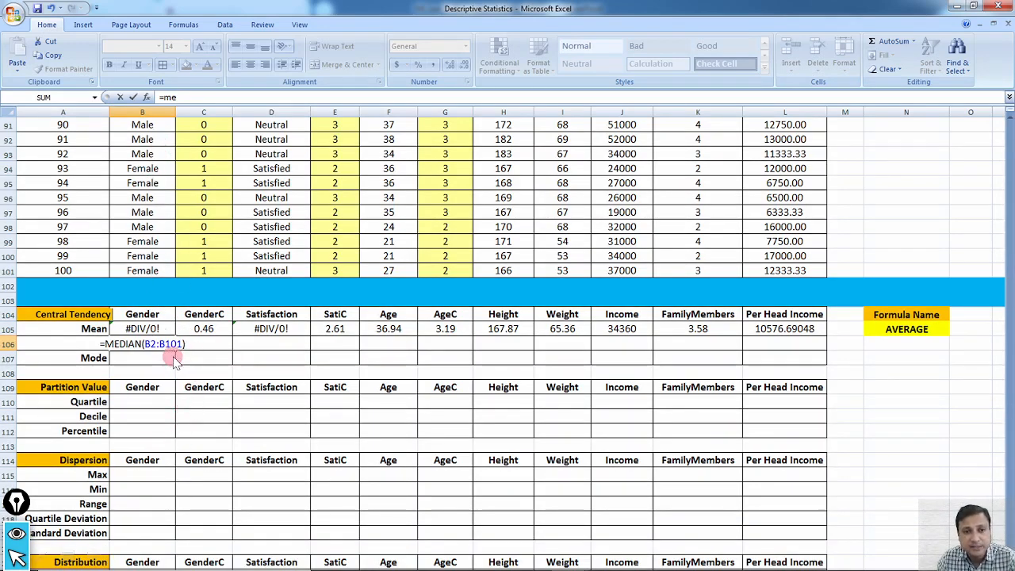
pyautogui.press('Return')
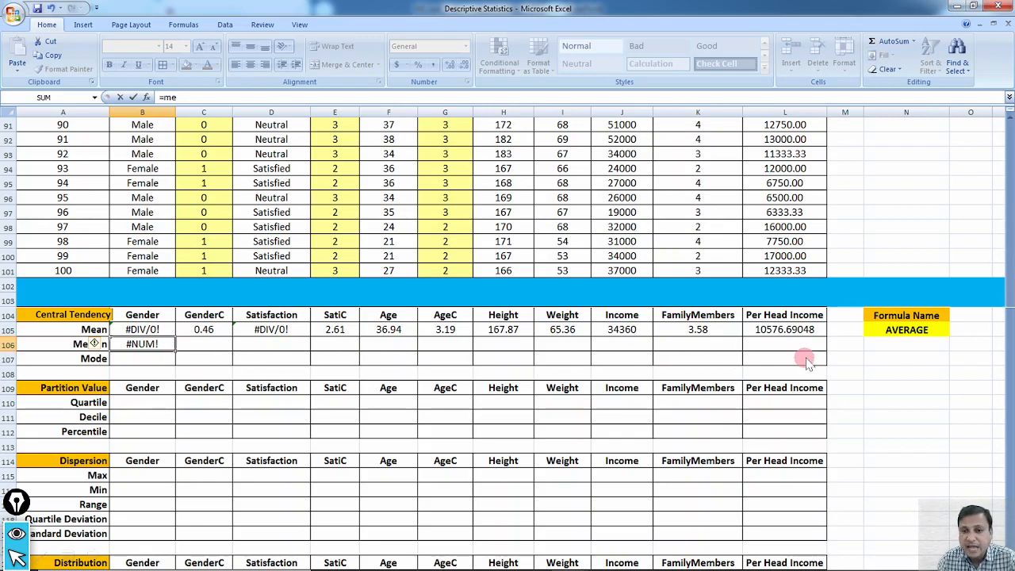
pyautogui.moveTo(825, 354); pyautogui.dragTo(823, 349)
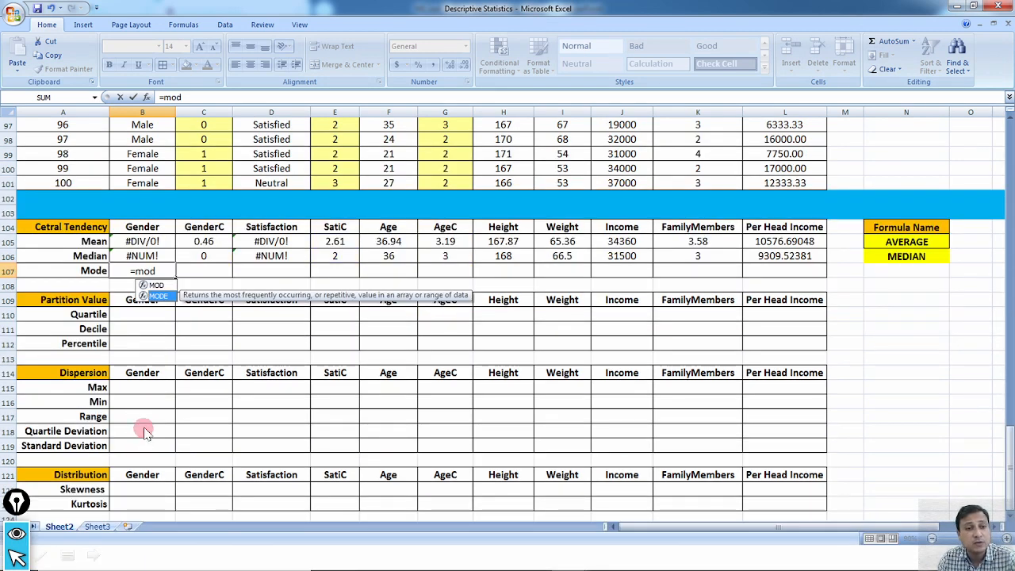
# Step: Enter the MODE formula for B2:B101 in B107 and fill it across the Mode row to Per Head Income in L107
pyautogui.doubleClick(159, 295)
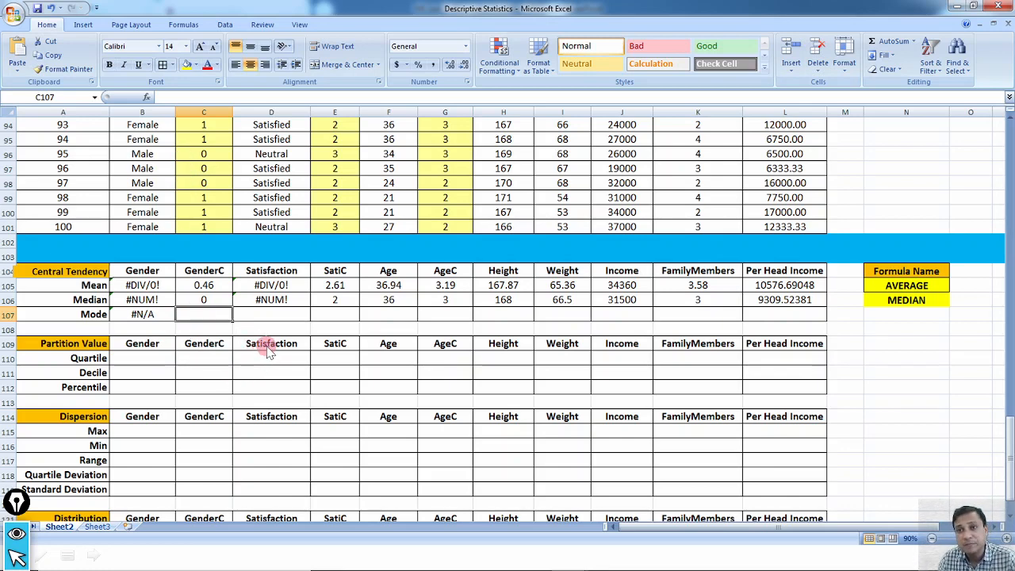
pyautogui.moveTo(167, 324); pyautogui.dragTo(800, 337)
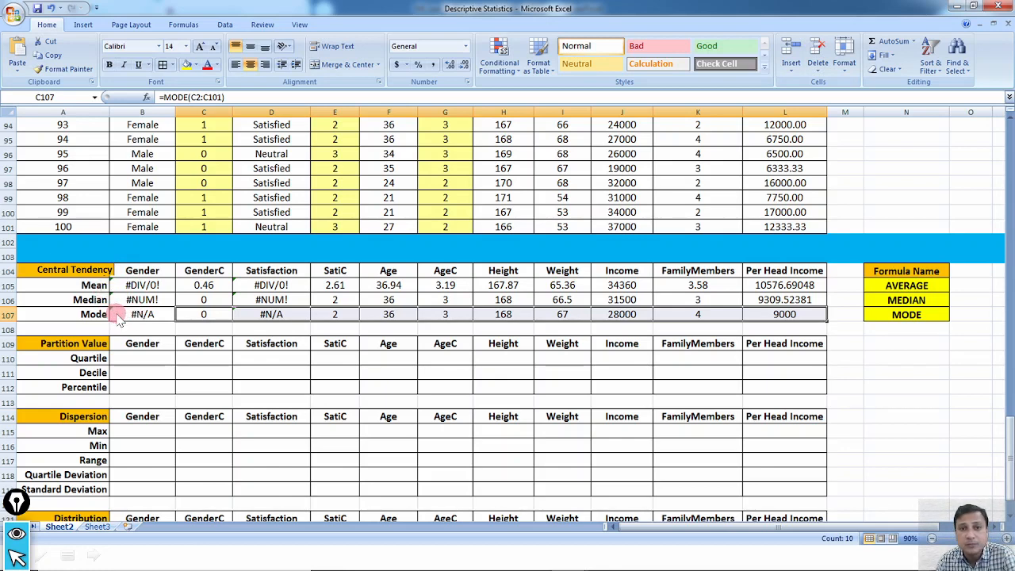
pyautogui.click(572, 316)
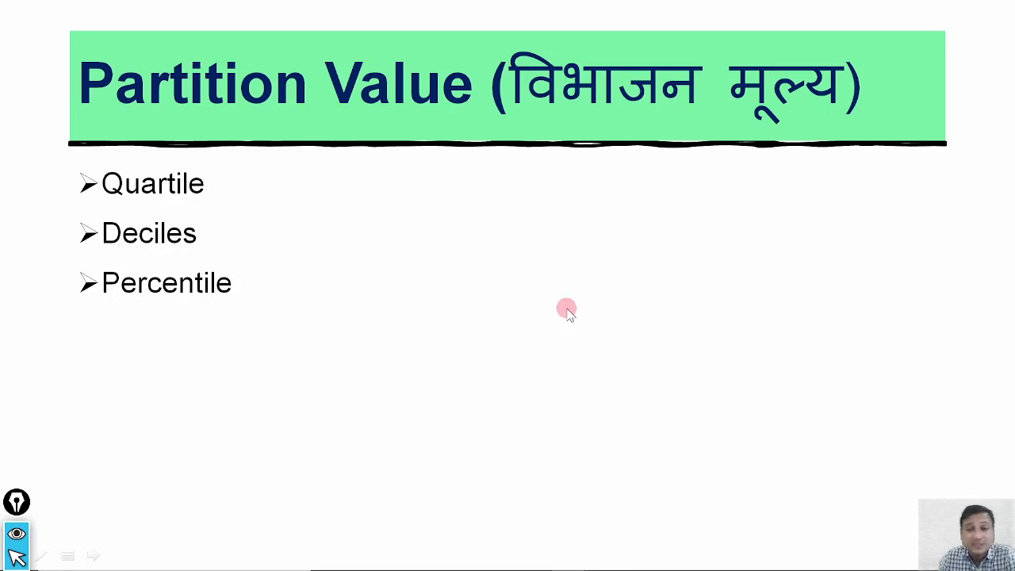
# Step: Back in Excel, begin =QUARTILE(B2:B101 in B110 and mark the function name, range and quart argument in red
pyautogui.hotkey('alt', 'Tab')
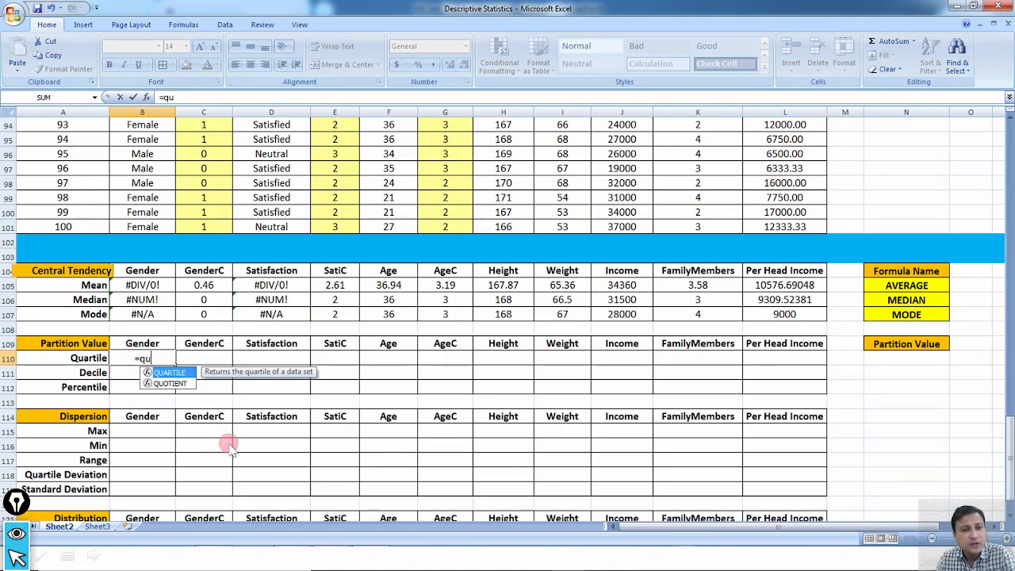
pyautogui.doubleClick(168, 372)
pyautogui.write('B2:B101')
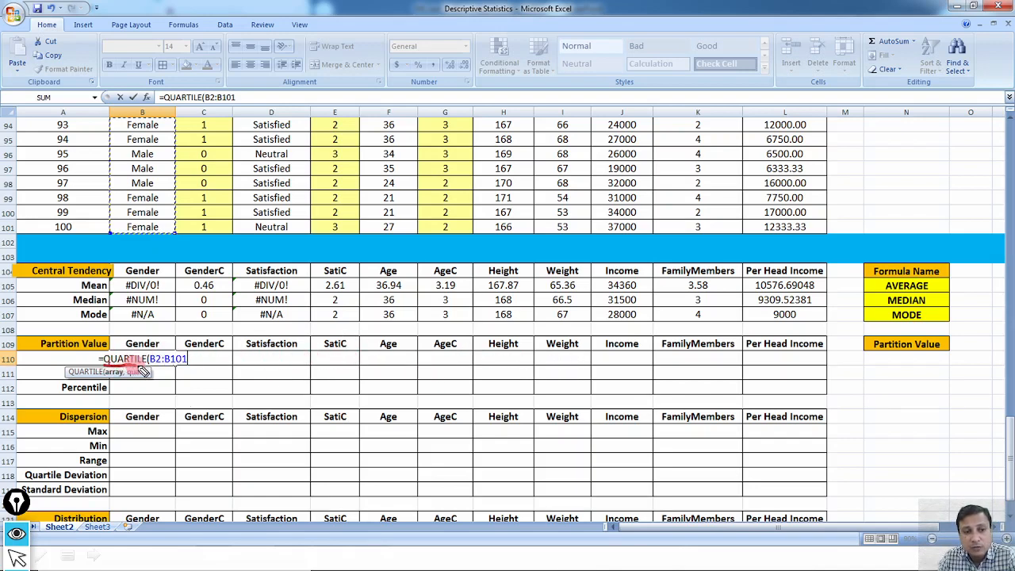
pyautogui.moveTo(138, 366)
pyautogui.mouseDown()
pyautogui.moveTo(170, 371)
pyautogui.moveTo(166, 353)
pyautogui.mouseUp()
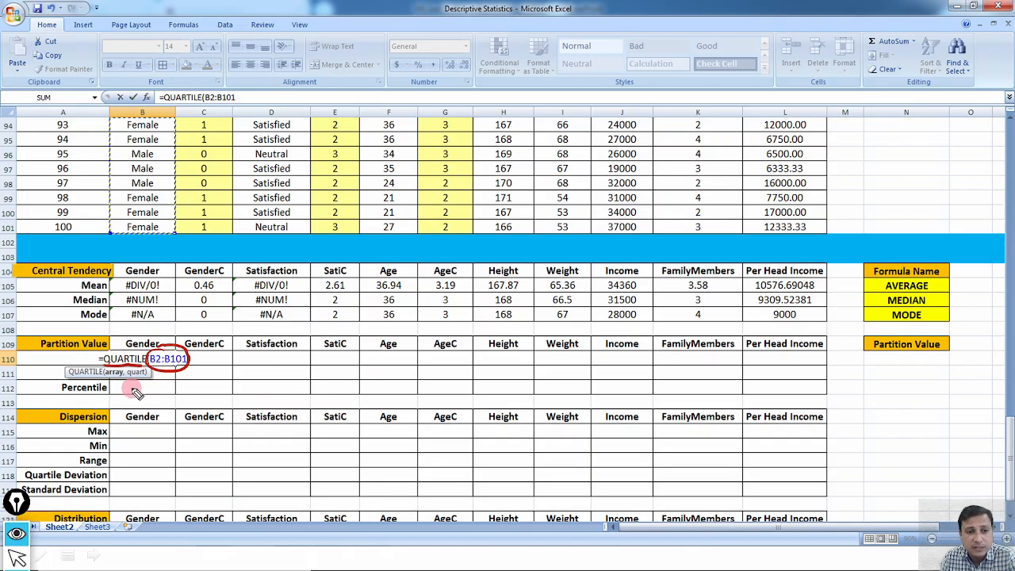
pyautogui.moveTo(124, 381); pyautogui.dragTo(151, 379)
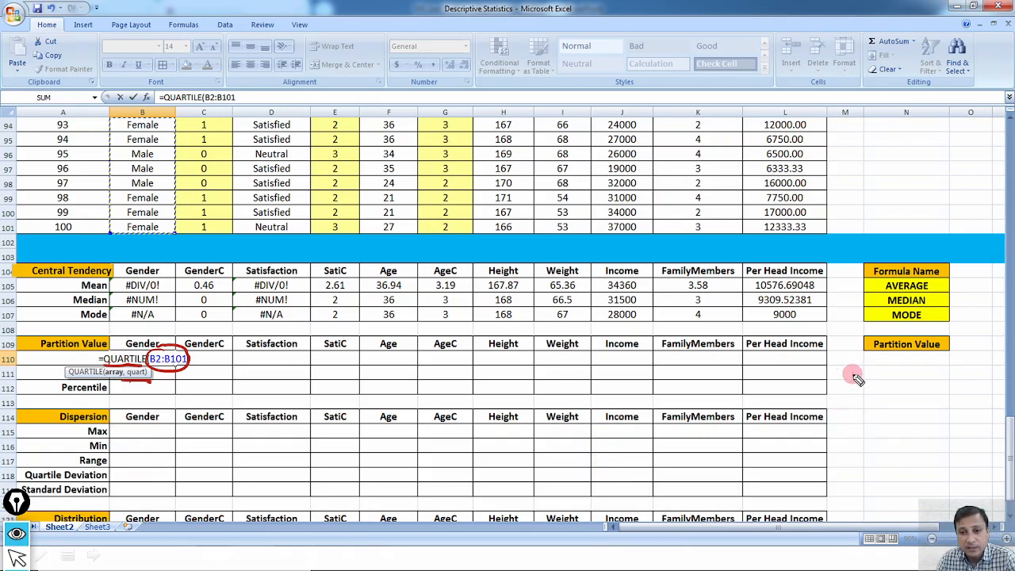
# Step: Sketch a box split into parts 1 to 4 with boundaries labelled Q1, Q2 and Q3, underline Q1 and Q3, and erase all annotations
pyautogui.moveTo(853, 373); pyautogui.dragTo(850, 508)
pyautogui.moveTo(847, 372)
pyautogui.mouseDown()
pyautogui.moveTo(904, 373)
pyautogui.moveTo(900, 506)
pyautogui.moveTo(839, 503)
pyautogui.mouseUp()
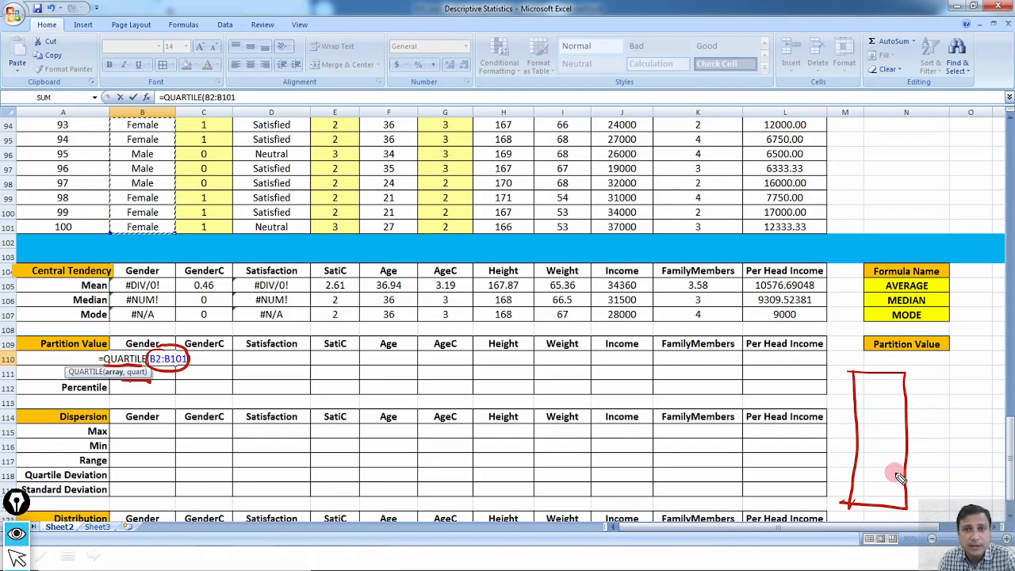
pyautogui.moveTo(851, 408)
pyautogui.mouseDown()
pyautogui.moveTo(910, 411)
pyautogui.moveTo(875, 394)
pyautogui.mouseUp()
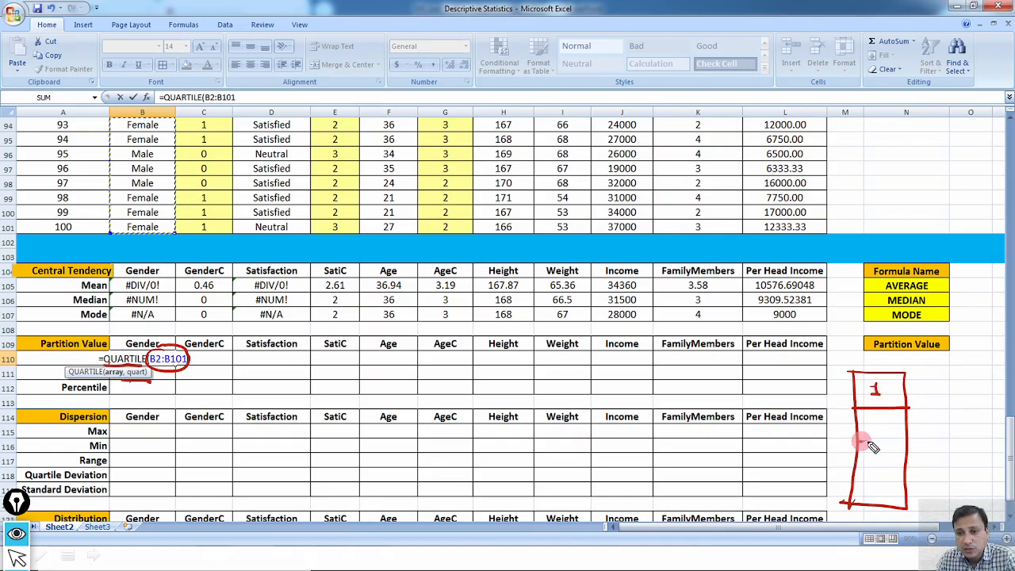
pyautogui.moveTo(853, 443)
pyautogui.mouseDown()
pyautogui.moveTo(912, 443)
pyautogui.moveTo(890, 432)
pyautogui.mouseUp()
pyautogui.moveTo(851, 470)
pyautogui.mouseDown()
pyautogui.moveTo(910, 469)
pyautogui.moveTo(883, 465)
pyautogui.moveTo(883, 496)
pyautogui.mouseUp()
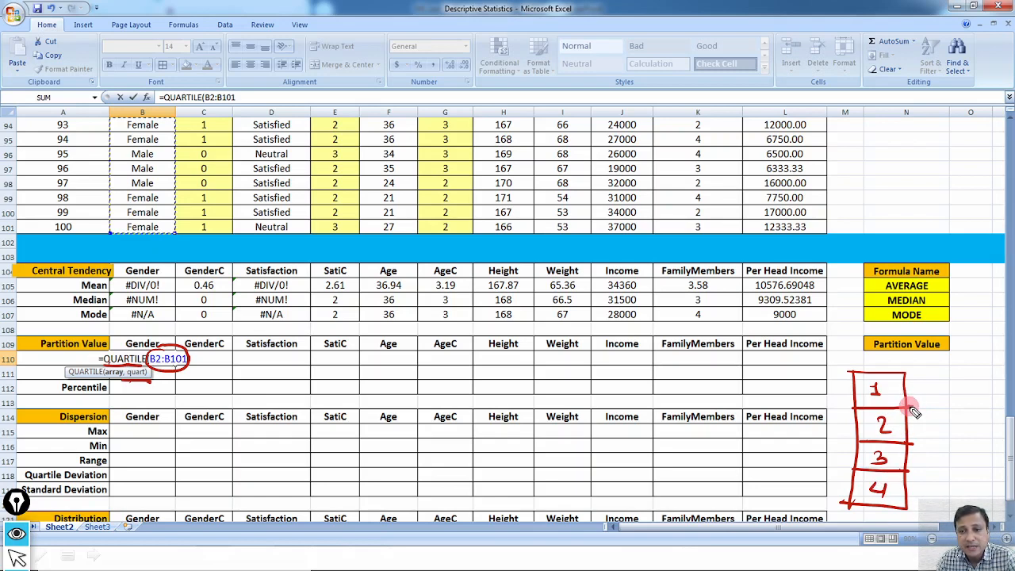
pyautogui.moveTo(922, 396)
pyautogui.mouseDown()
pyautogui.moveTo(949, 413)
pyautogui.moveTo(932, 450)
pyautogui.moveTo(946, 453)
pyautogui.moveTo(935, 485)
pyautogui.mouseUp()
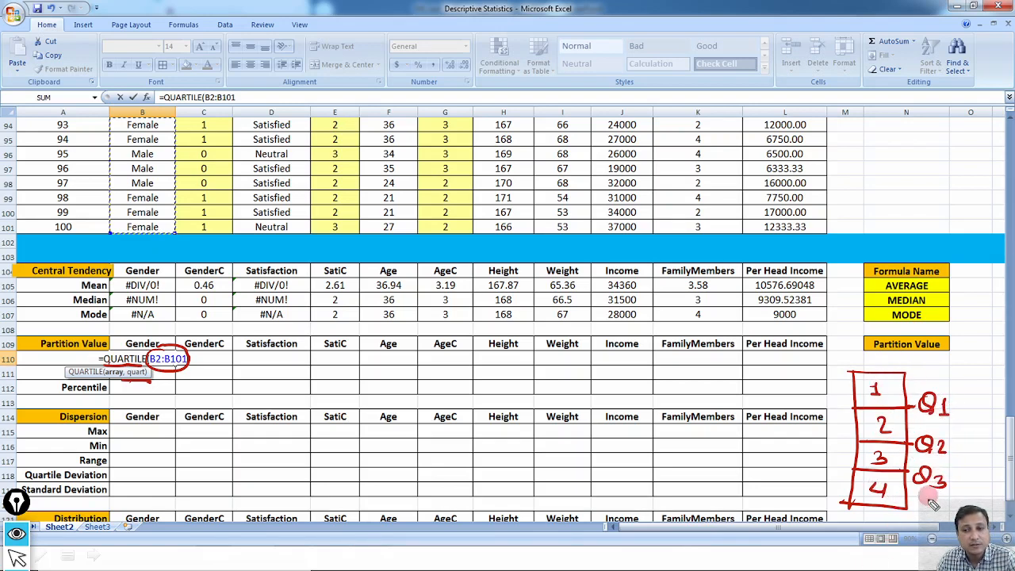
pyautogui.moveTo(937, 497); pyautogui.dragTo(943, 493)
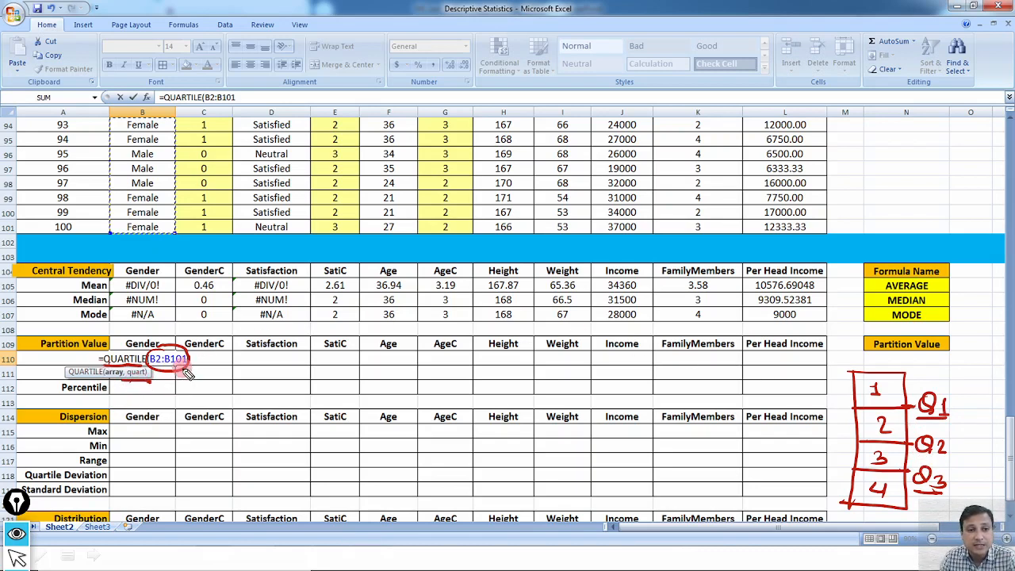
pyautogui.press('e')
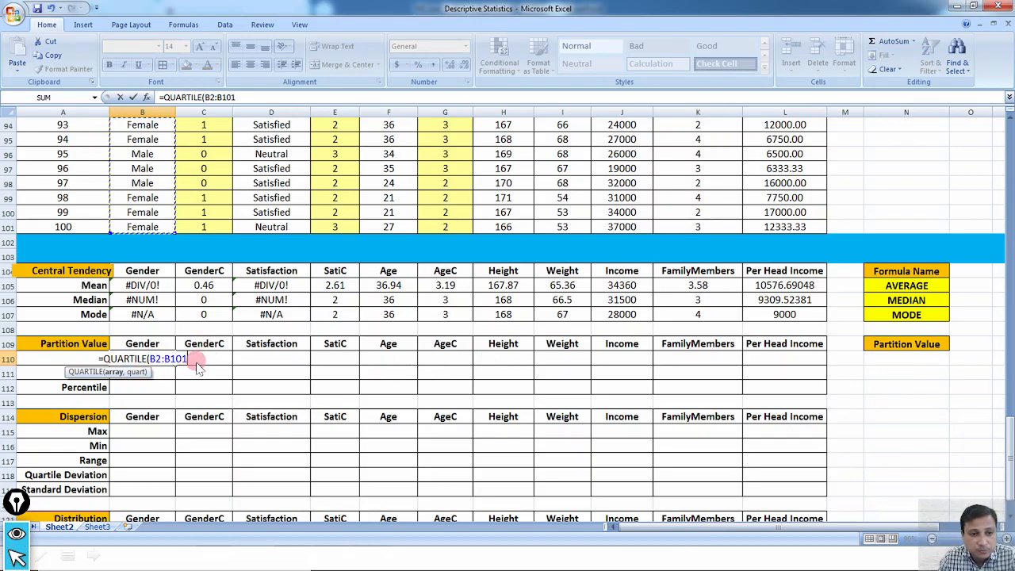
# Step: Complete B110 as =QUARTILE(B2:B101,1) and fill it across the Quartile row to Per Head Income in L110
pyautogui.write(',1)')
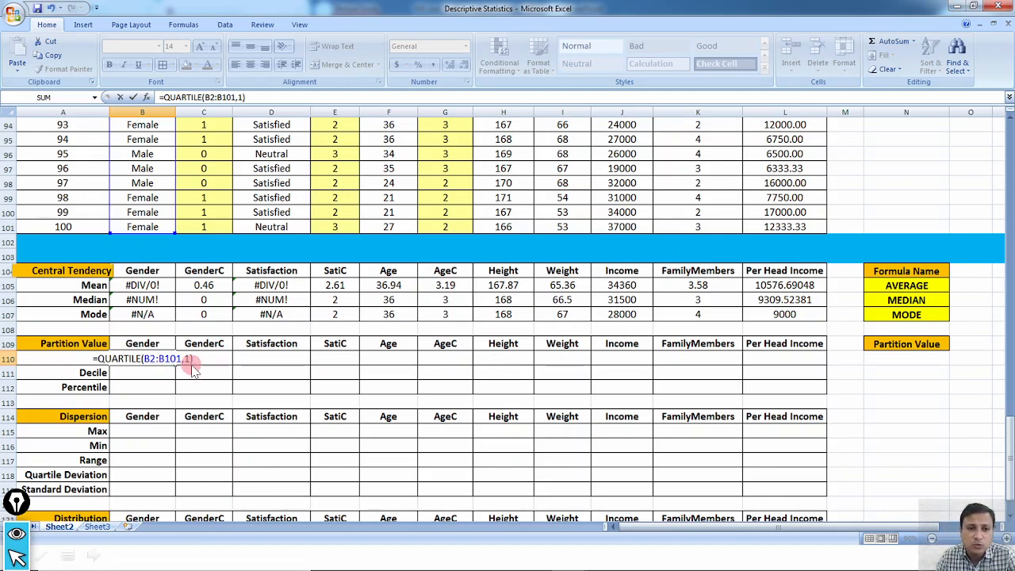
pyautogui.hotkey('ctrl', 'Return')
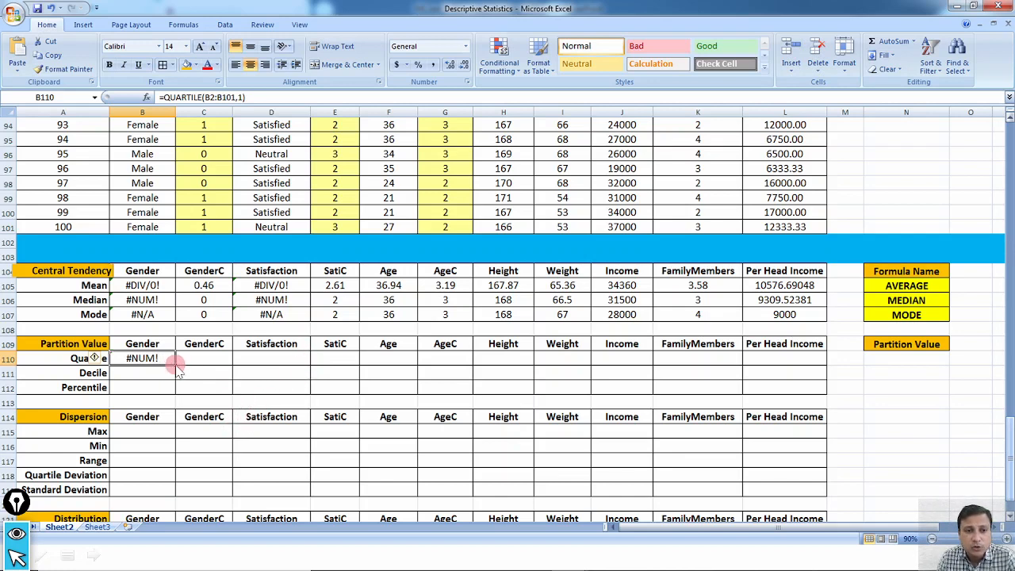
pyautogui.moveTo(178, 368); pyautogui.dragTo(799, 367)
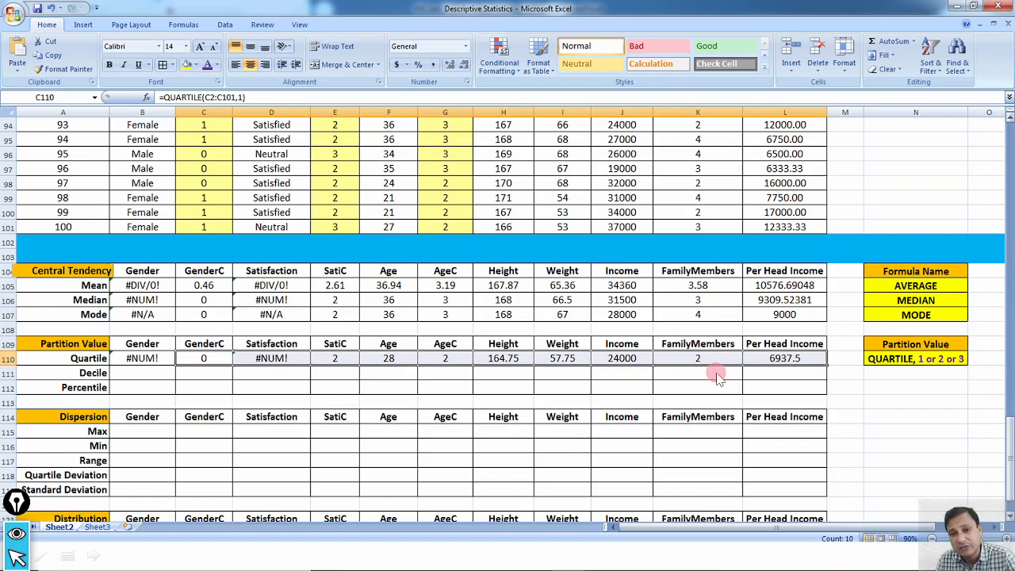
# Step: Write =PERCENTILE(B2:B101,2/10) in B111 for the second decile of Gender
pyautogui.click(143, 377)
pyautogui.write('=perce')
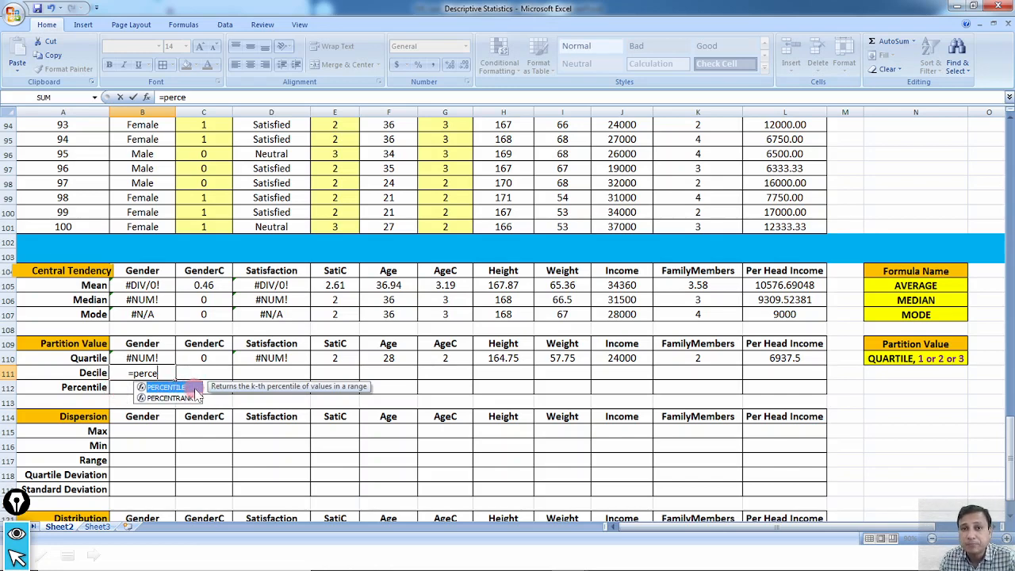
pyautogui.doubleClick(163, 386)
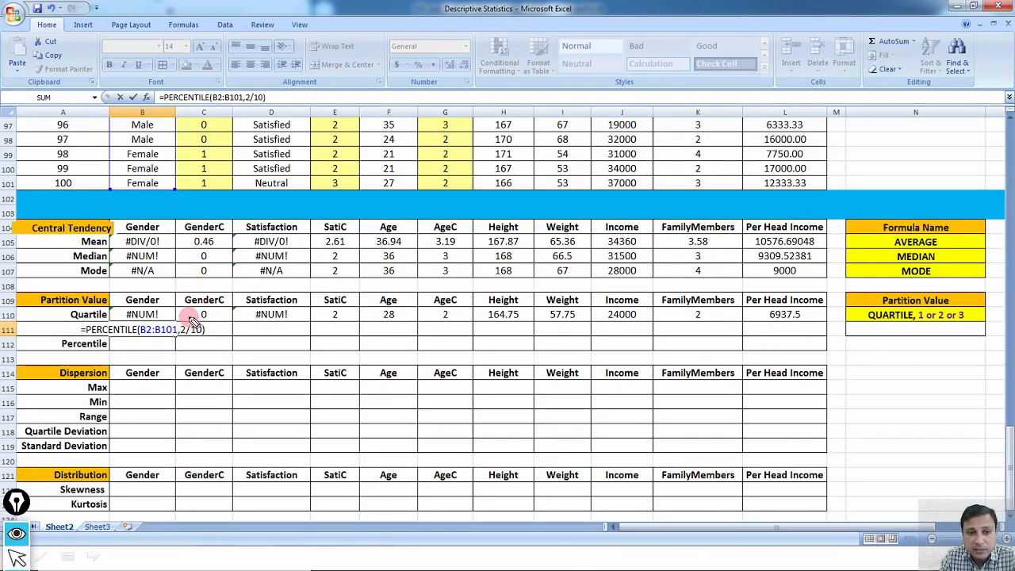
# Step: Circle 2/10 in the decile formula, handwrite 2/10 and 4/10 beside it, and sketch a divided box marking the 2nd and 4th deciles
pyautogui.moveTo(190, 321)
pyautogui.mouseDown()
pyautogui.moveTo(184, 345)
pyautogui.moveTo(196, 314)
pyautogui.moveTo(243, 345)
pyautogui.moveTo(260, 350)
pyautogui.moveTo(270, 340)
pyautogui.mouseUp()
pyautogui.click(281, 346)
pyautogui.moveTo(869, 333)
pyautogui.mouseDown()
pyautogui.moveTo(869, 440)
pyautogui.moveTo(910, 501)
pyautogui.moveTo(924, 341)
pyautogui.moveTo(865, 314)
pyautogui.moveTo(888, 342)
pyautogui.moveTo(921, 339)
pyautogui.mouseUp()
pyautogui.moveTo(867, 365)
pyautogui.mouseDown()
pyautogui.moveTo(940, 373)
pyautogui.moveTo(961, 358)
pyautogui.moveTo(915, 369)
pyautogui.moveTo(931, 379)
pyautogui.mouseUp()
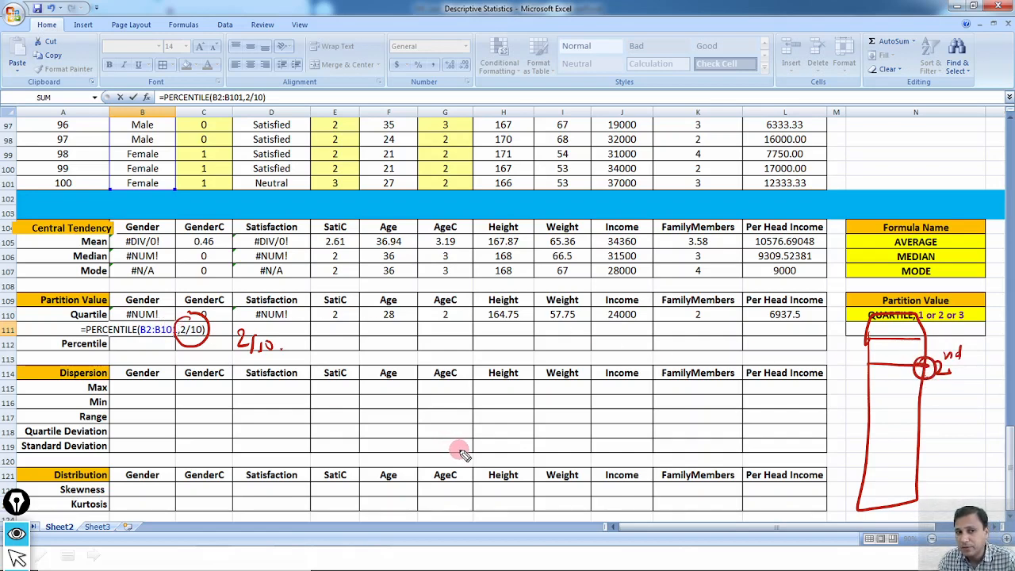
pyautogui.moveTo(347, 321)
pyautogui.mouseDown()
pyautogui.moveTo(343, 335)
pyautogui.moveTo(388, 342)
pyautogui.mouseUp()
pyautogui.moveTo(872, 392); pyautogui.dragTo(922, 390)
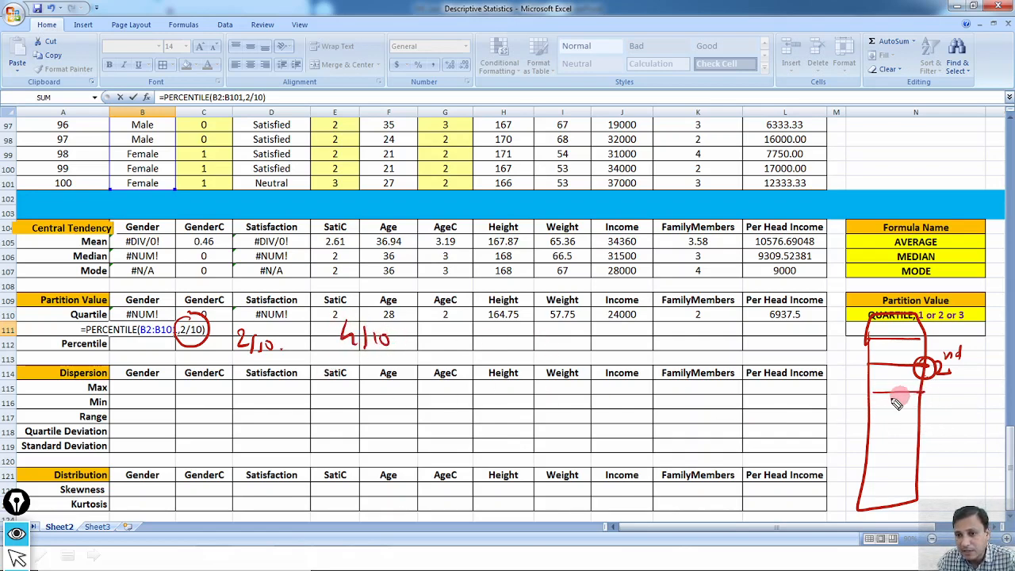
pyautogui.moveTo(872, 409)
pyautogui.mouseDown()
pyautogui.moveTo(923, 409)
pyautogui.moveTo(942, 423)
pyautogui.mouseUp()
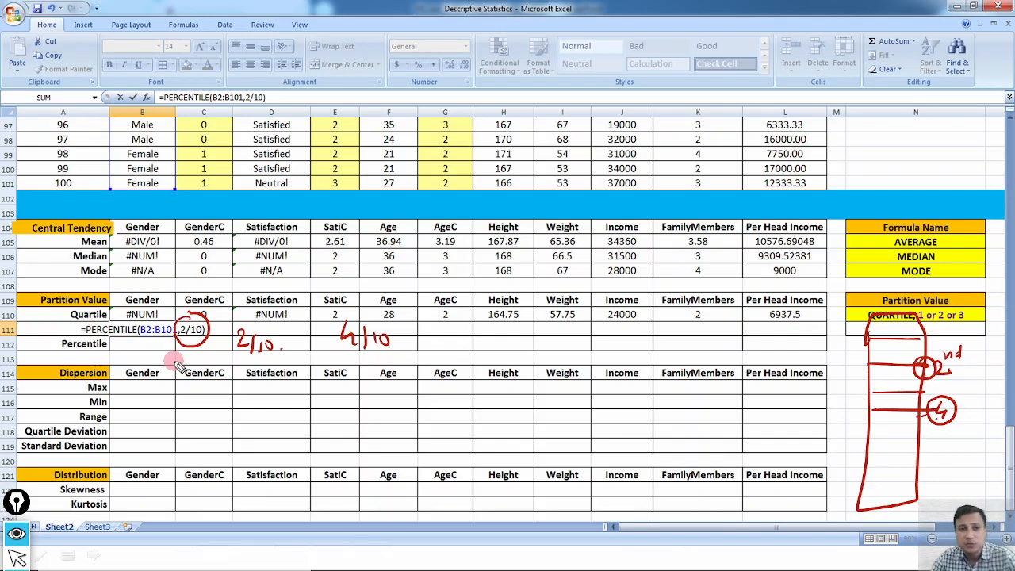
# Step: Erase the annotations, confirm the second-decile formula in B111 and fill it across the Decile row to Per Head Income in L111
pyautogui.hotkey('ctrl', 'shift', '7')
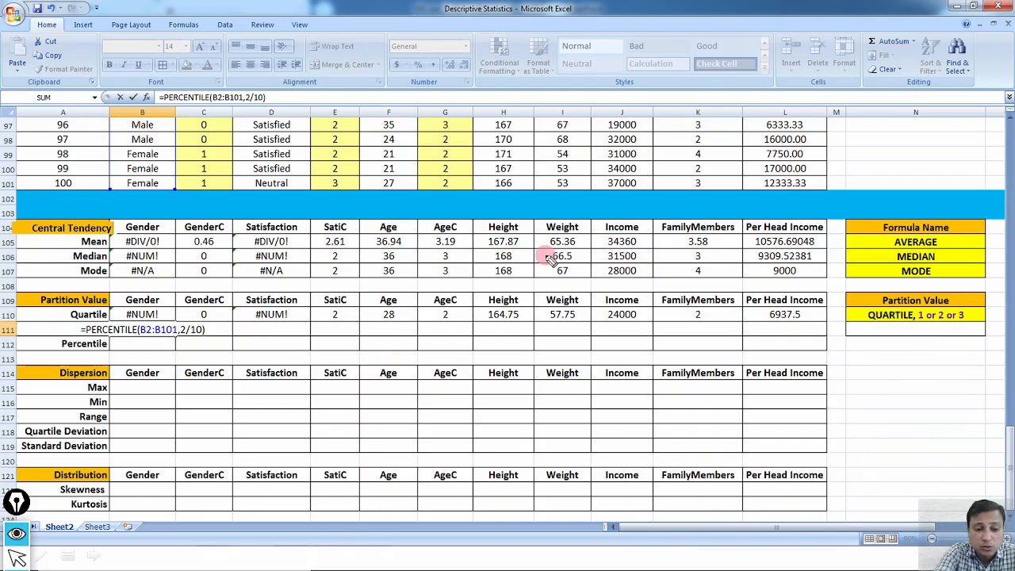
pyautogui.hotkey('ctrl', 'shift', '2')
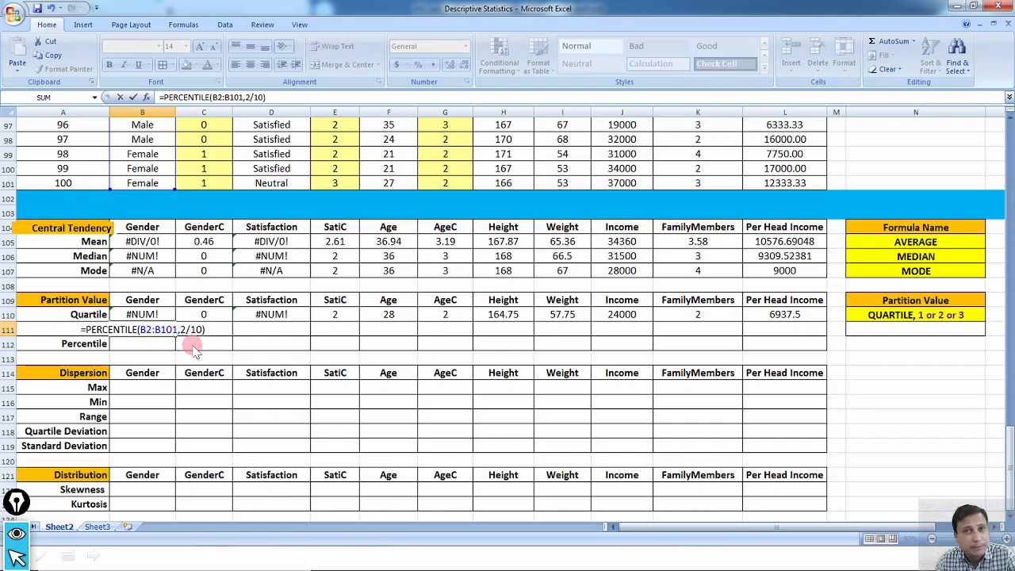
pyautogui.hotkey('ctrl', 'Return')
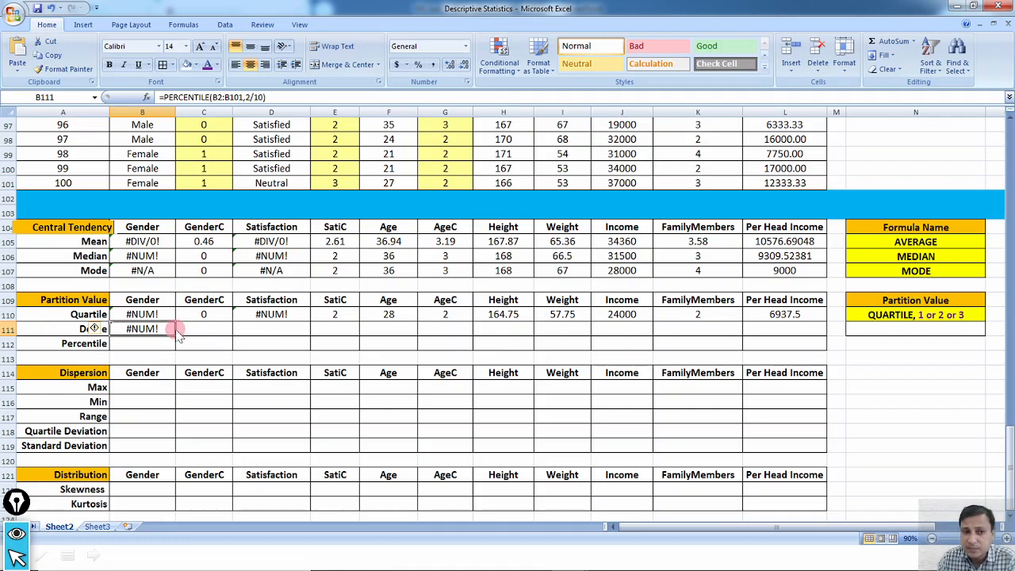
pyautogui.moveTo(181, 331); pyautogui.dragTo(798, 325)
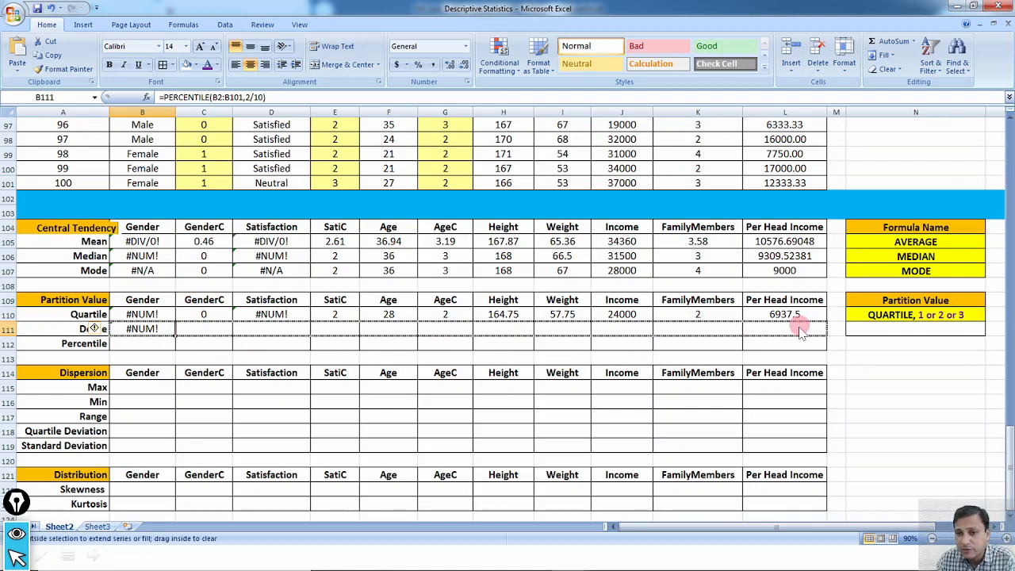
pyautogui.hotkey('ctrl', 'v')
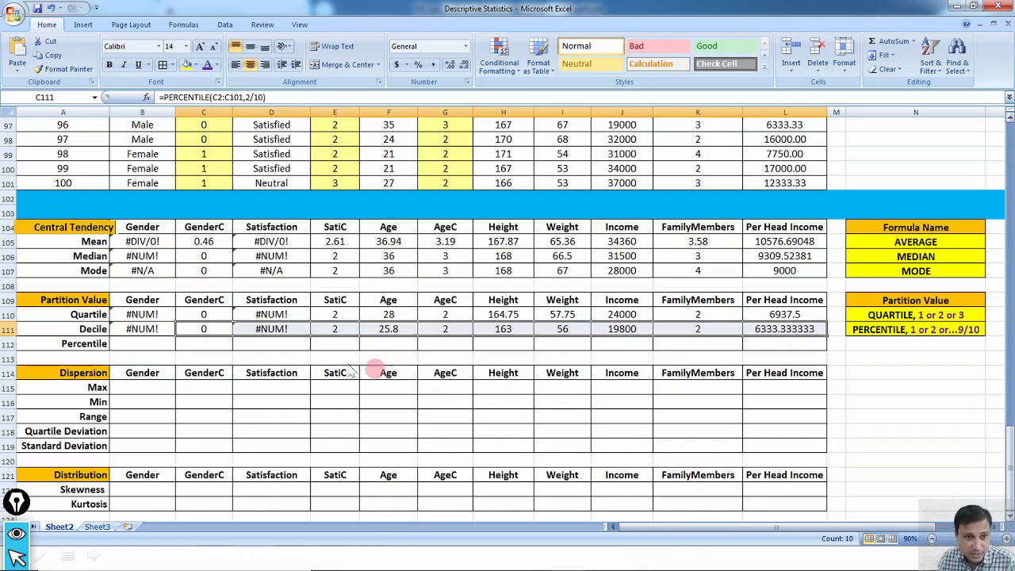
# Step: Enter =PERCENTILE(B2:B101,92/100) in B112 and fill it across the Percentile row to Per Head Income in L112
pyautogui.click(135, 344)
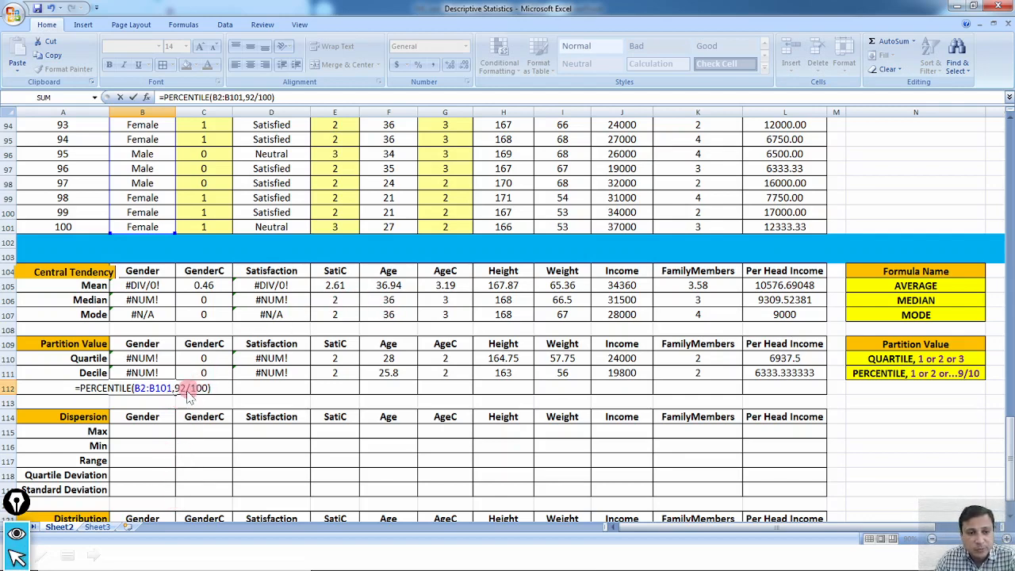
pyautogui.moveTo(176, 394)
pyautogui.mouseDown()
pyautogui.moveTo(143, 394)
pyautogui.moveTo(171, 424)
pyautogui.moveTo(163, 401)
pyautogui.moveTo(183, 394)
pyautogui.mouseUp()
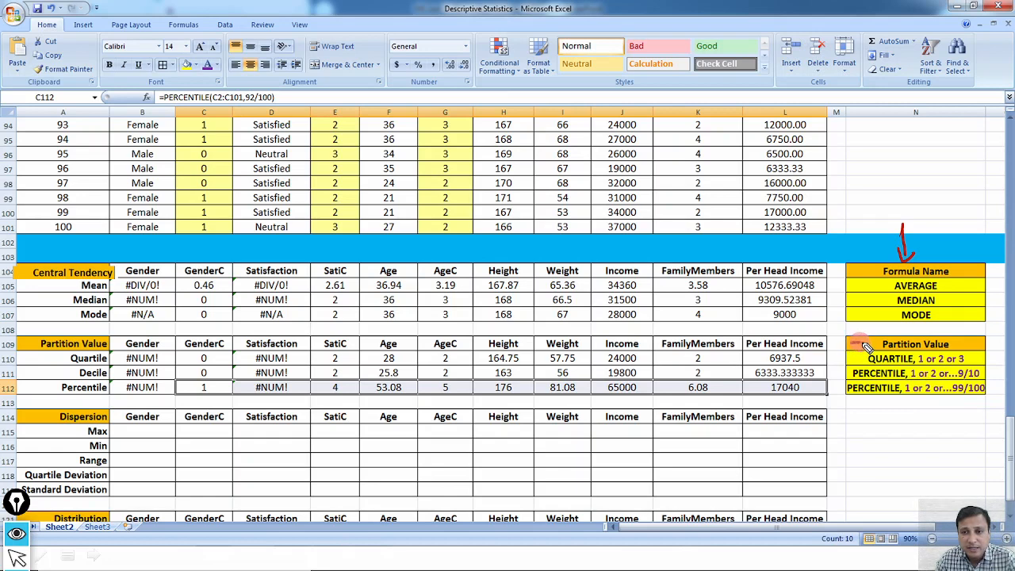
# Step: Draw an equals sign before and parentheses after the Partition Value heading in N109, and erase all annotations
pyautogui.moveTo(850, 347); pyautogui.dragTo(863, 346)
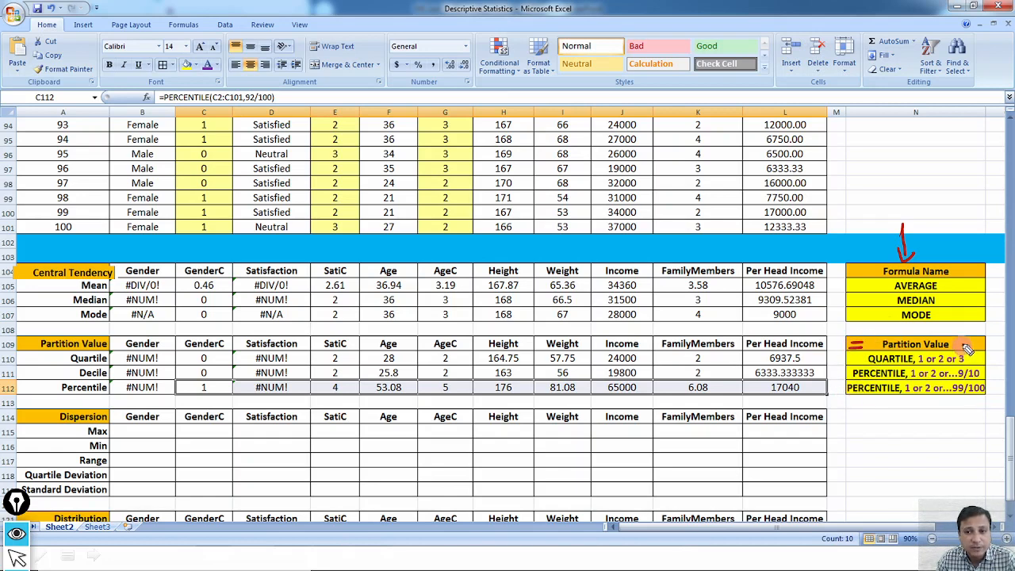
pyautogui.moveTo(967, 349)
pyautogui.mouseDown()
pyautogui.moveTo(956, 353)
pyautogui.moveTo(987, 336)
pyautogui.moveTo(1001, 354)
pyautogui.mouseUp()
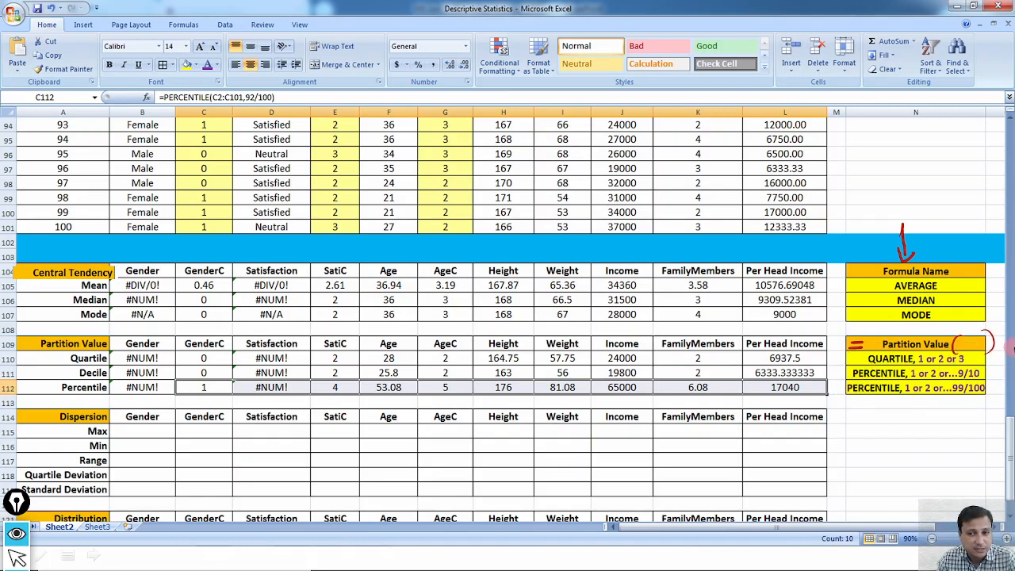
pyautogui.moveTo(836, 345); pyautogui.dragTo(866, 344)
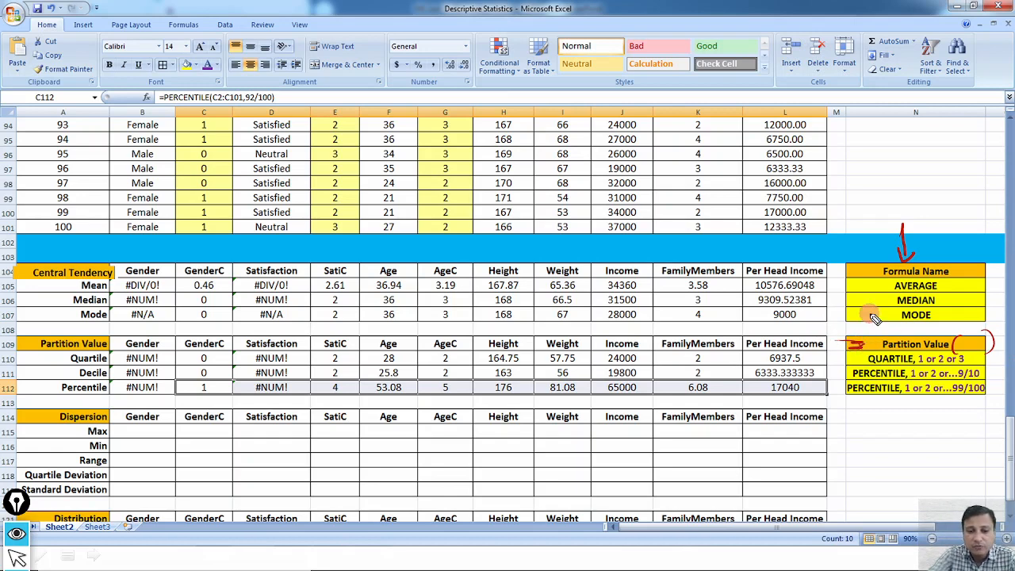
pyautogui.press('Escape')
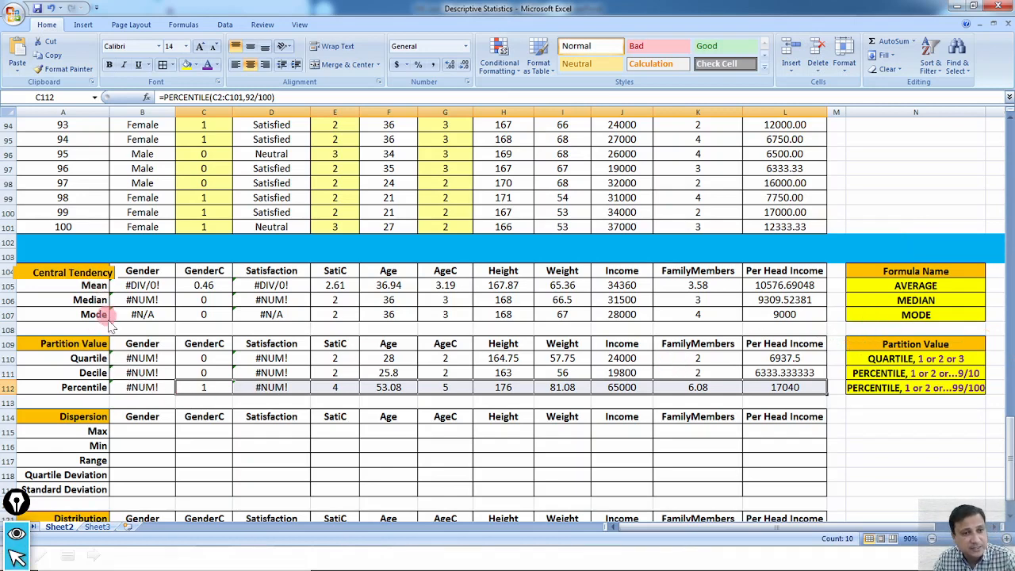
# Step: Switch back from the Dispersion Value slide to Excel, enter =MAX(B2:B101) in B115 and =MIN(B2:B101) in B116, and fill both rows to column L
pyautogui.click(273, 376)
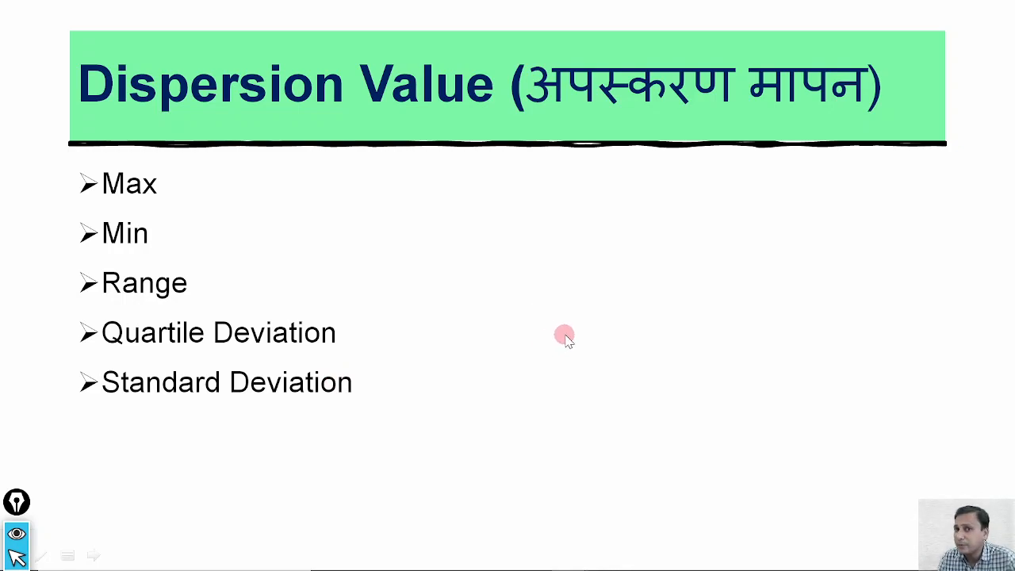
pyautogui.hotkey('alt', 'Tab')
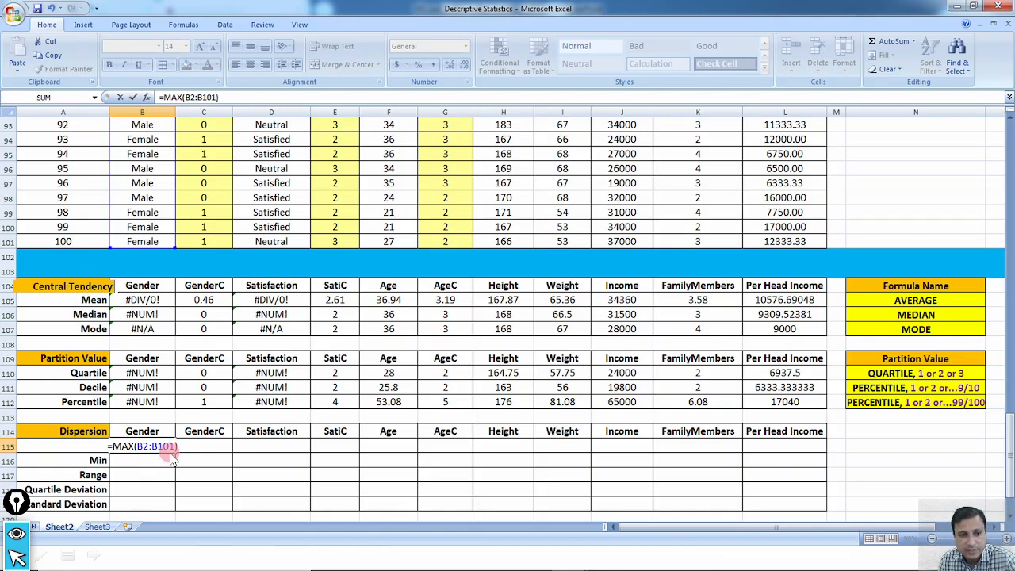
pyautogui.hotkey('ctrl', 'Return')
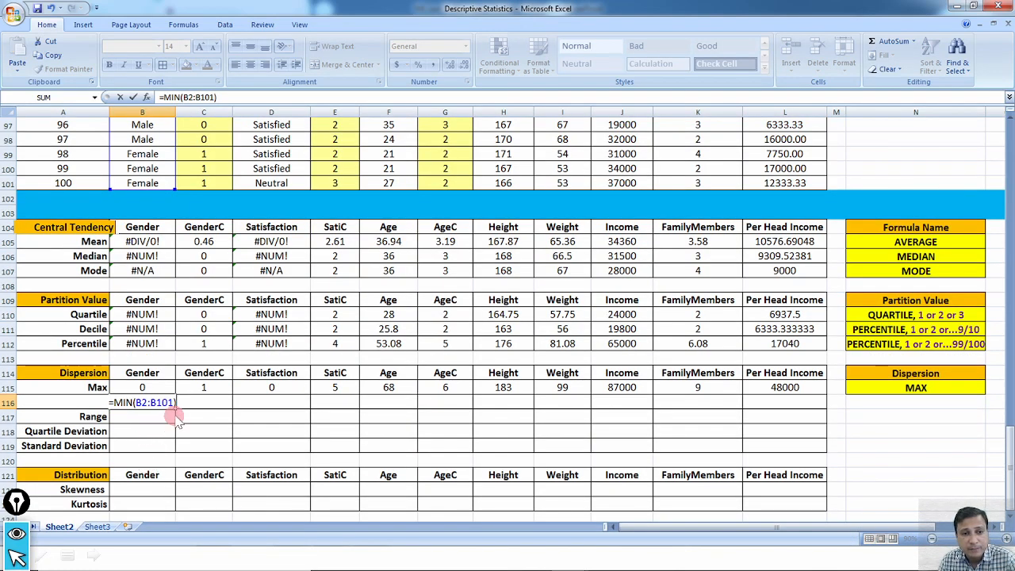
pyautogui.moveTo(175, 410); pyautogui.dragTo(827, 414)
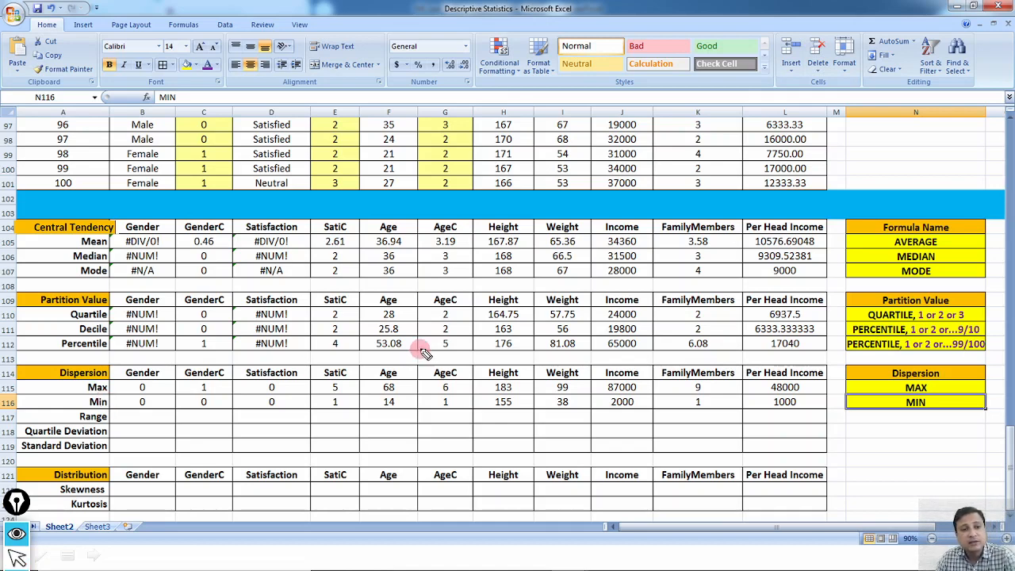
# Step: Mark Range, Mean and Median with pen ticks, along with the AVERAGE, MEDIAN, MODE and QUARTILE formula names in column N
pyautogui.moveTo(63, 422); pyautogui.dragTo(76, 412)
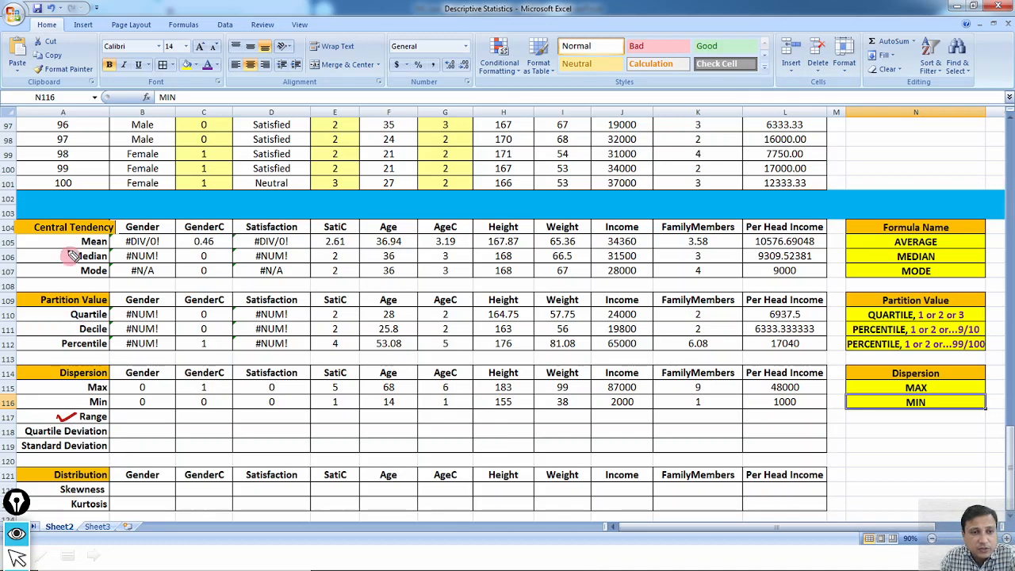
pyautogui.moveTo(61, 246); pyautogui.dragTo(66, 245)
pyautogui.moveTo(54, 263); pyautogui.dragTo(65, 260)
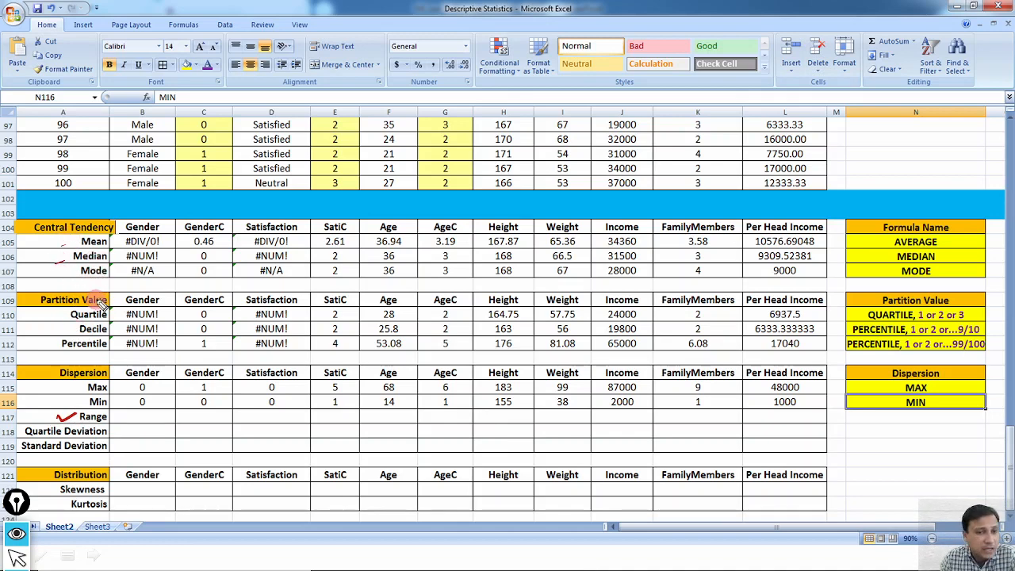
pyautogui.moveTo(876, 248)
pyautogui.mouseDown()
pyautogui.moveTo(910, 238)
pyautogui.moveTo(904, 266)
pyautogui.mouseUp()
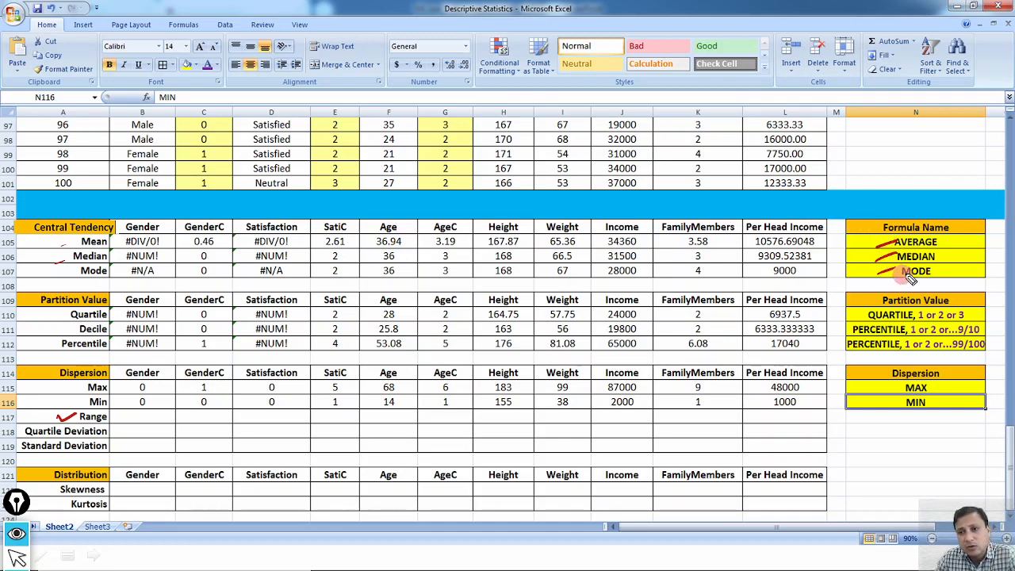
pyautogui.moveTo(848, 315); pyautogui.dragTo(866, 309)
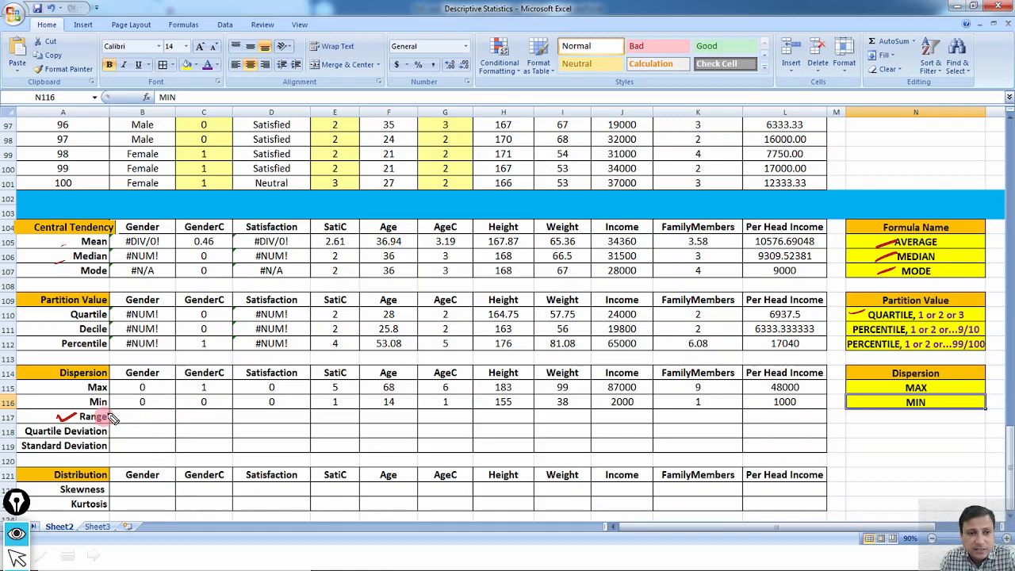
# Step: Circle Max and Min, handwrite "= max - min" beside Range with arrows to the Gender values, and erase all annotations
pyautogui.moveTo(102, 379)
pyautogui.mouseDown()
pyautogui.moveTo(77, 388)
pyautogui.moveTo(106, 384)
pyautogui.moveTo(83, 406)
pyautogui.moveTo(141, 422)
pyautogui.mouseUp()
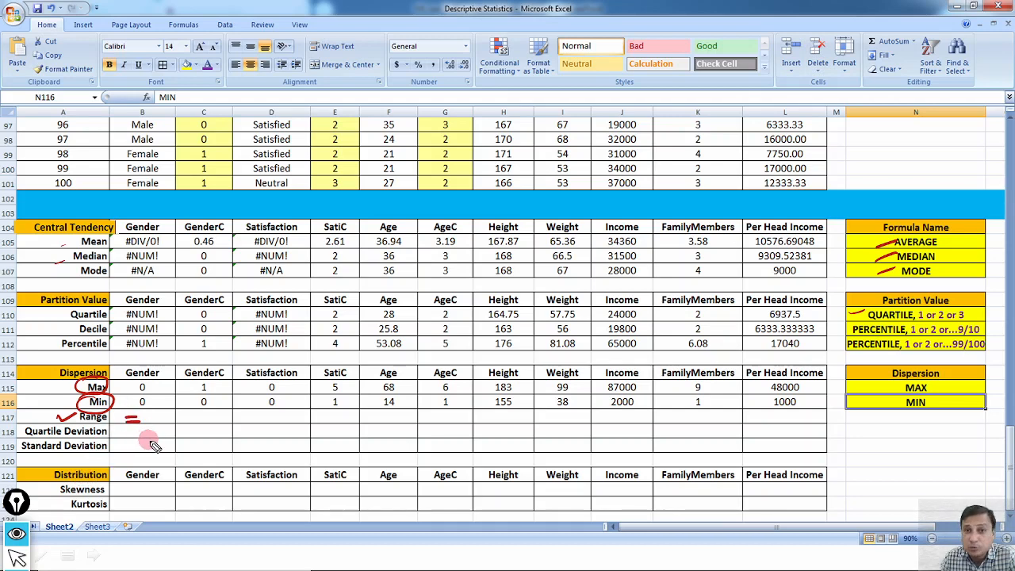
pyautogui.moveTo(158, 425); pyautogui.dragTo(264, 425)
pyautogui.moveTo(77, 425); pyautogui.dragTo(103, 425)
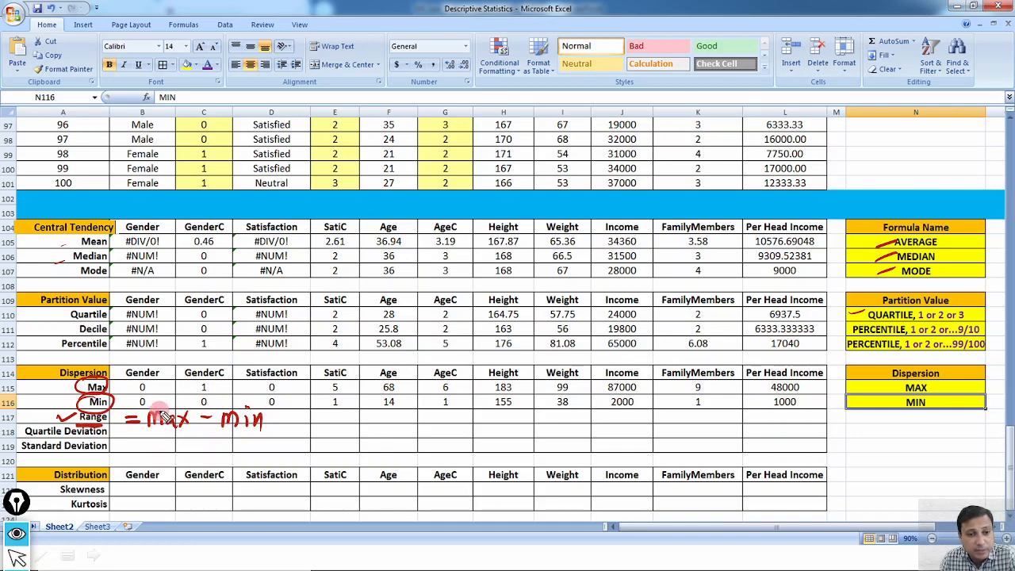
pyautogui.moveTo(167, 407)
pyautogui.mouseDown()
pyautogui.moveTo(159, 435)
pyautogui.moveTo(154, 363)
pyautogui.mouseUp()
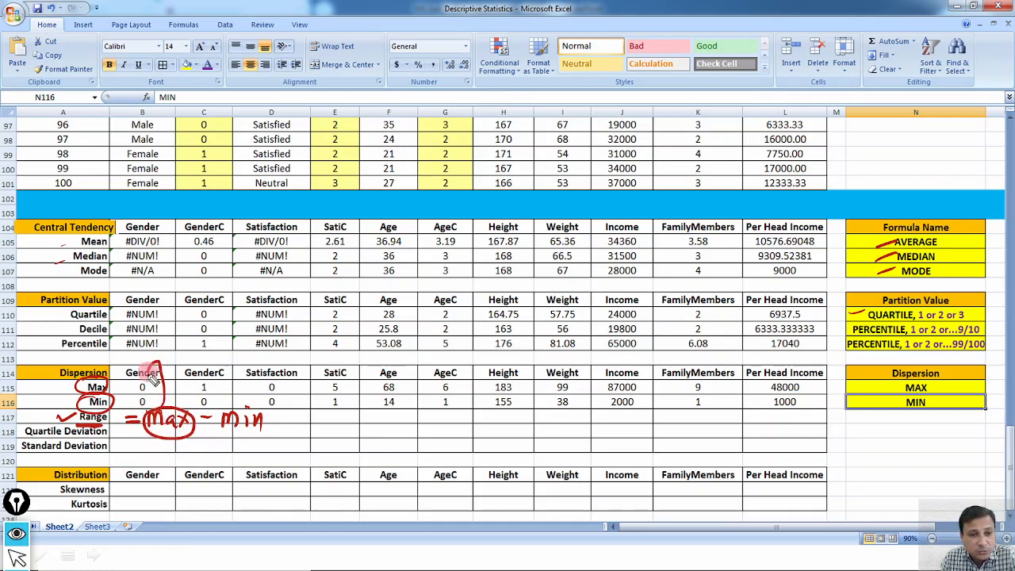
pyautogui.moveTo(229, 404)
pyautogui.mouseDown()
pyautogui.moveTo(213, 424)
pyautogui.moveTo(229, 420)
pyautogui.moveTo(145, 428)
pyautogui.mouseUp()
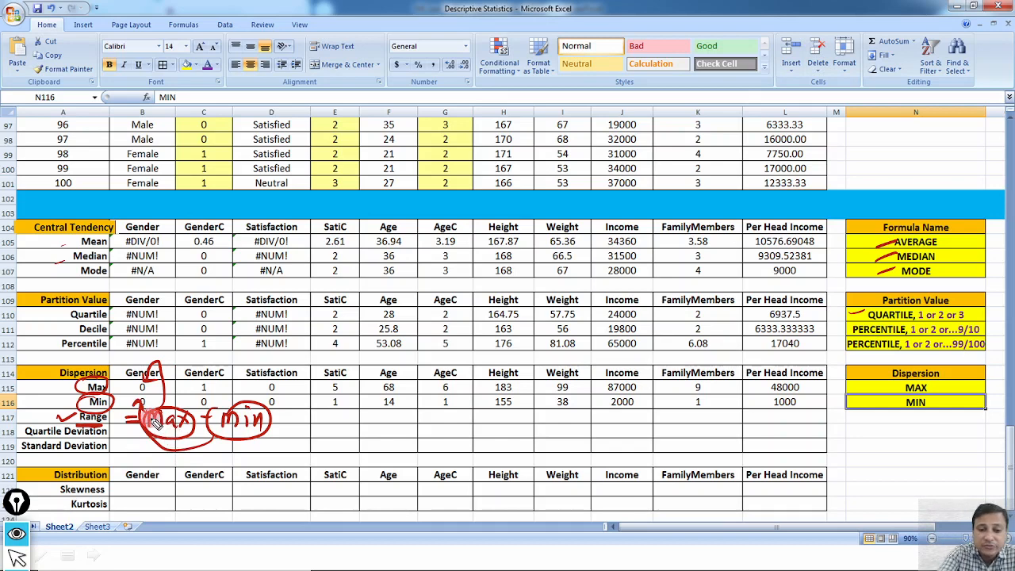
pyautogui.press('Escape')
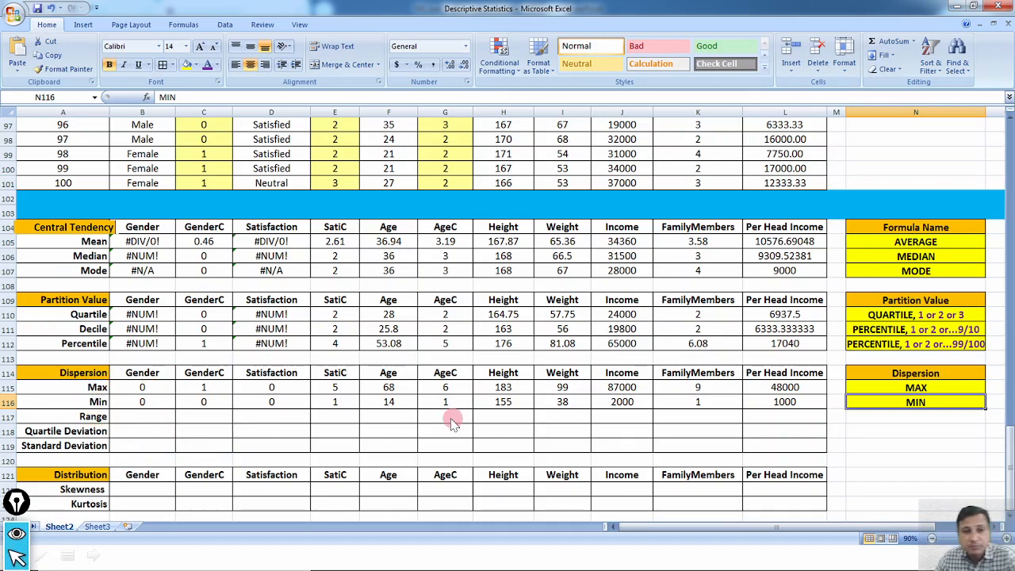
# Step: Enter =B115-B116 in B117, fill it across the Range row to L117, and label N117 MAX-MIN
pyautogui.click(151, 417)
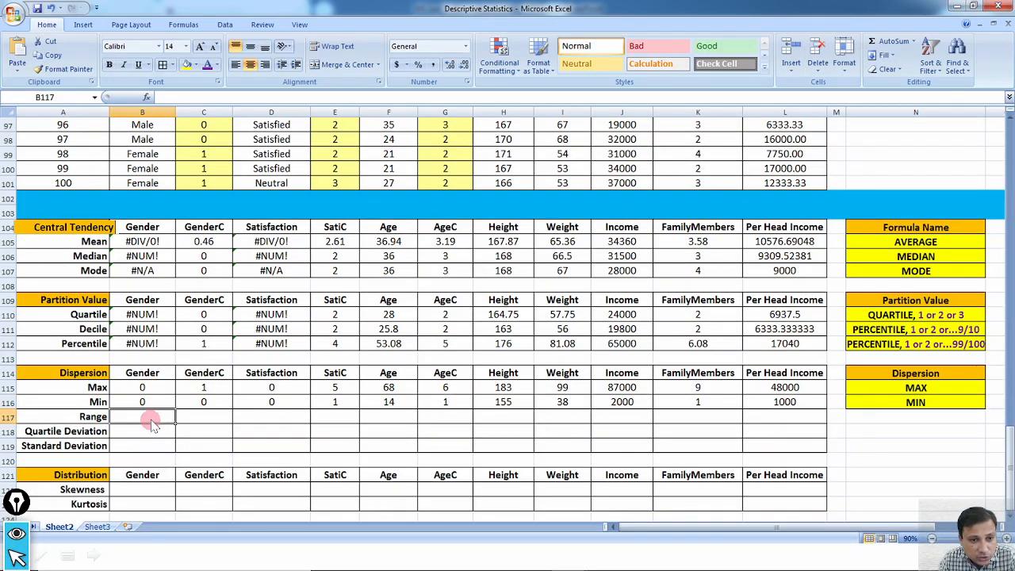
pyautogui.write('=B115-B116')
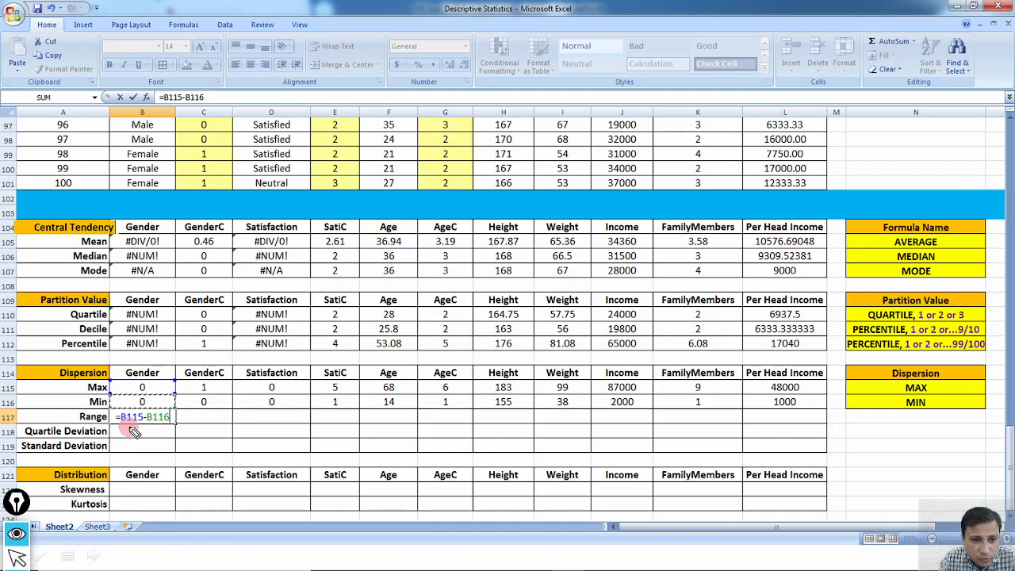
pyautogui.moveTo(135, 428)
pyautogui.mouseDown()
pyautogui.moveTo(99, 436)
pyautogui.moveTo(67, 368)
pyautogui.moveTo(138, 386)
pyautogui.moveTo(154, 433)
pyautogui.moveTo(192, 400)
pyautogui.moveTo(165, 396)
pyautogui.moveTo(162, 417)
pyautogui.mouseUp()
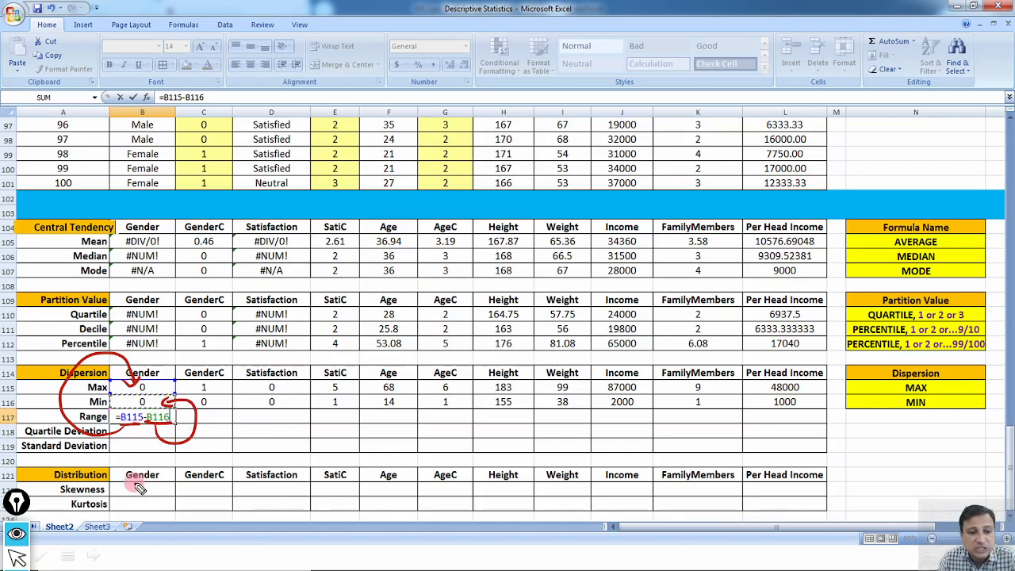
pyautogui.hotkey('ctrl', 'shift', '7')
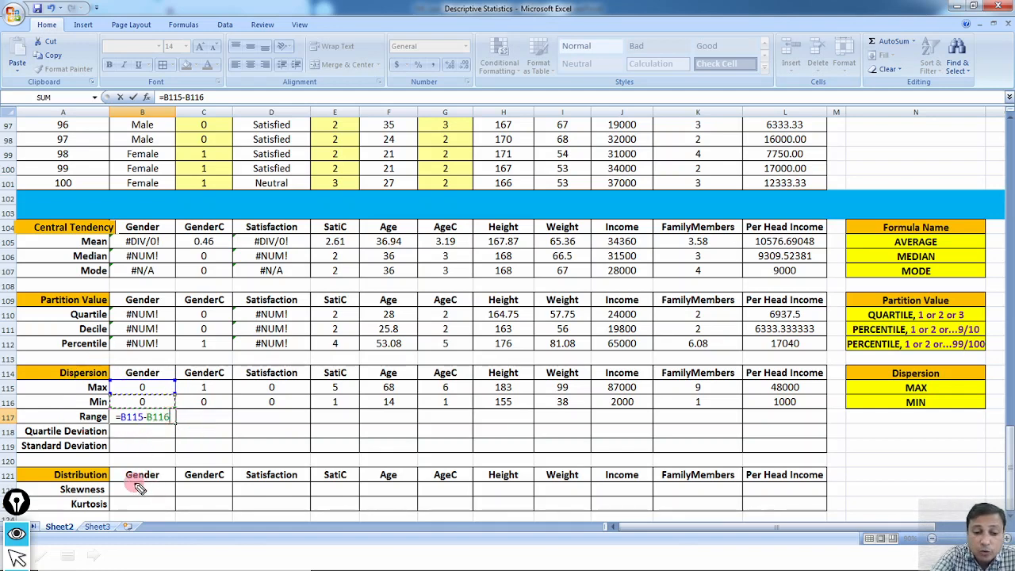
pyautogui.hotkey('ctrl', 'shift', '1')
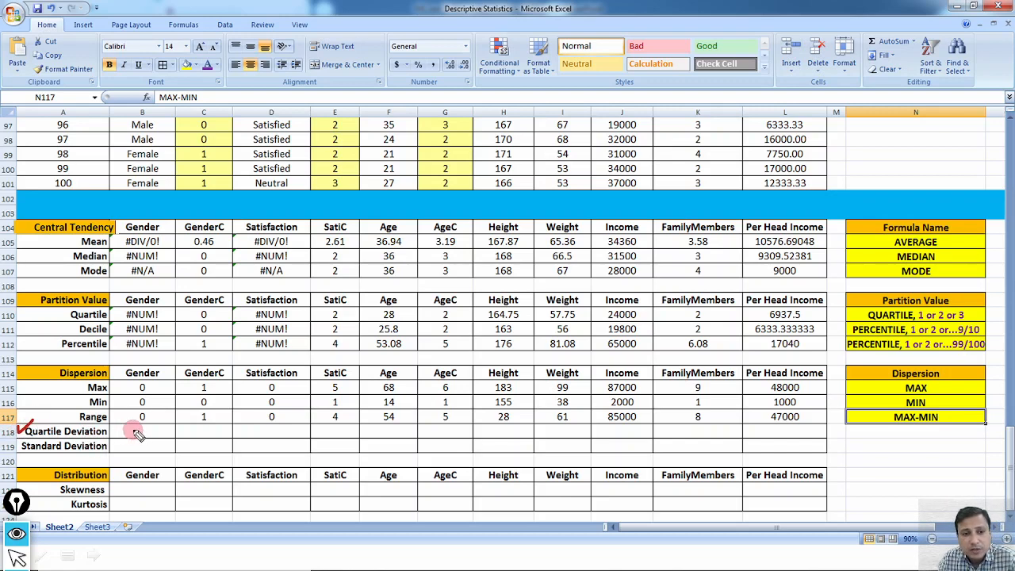
# Step: Handwrite (Q3 - Q1)/2 beside Quartile Deviation and sketch a four-part box with boundaries labelled Q1, Q2 and Q3
pyautogui.moveTo(137, 434)
pyautogui.mouseDown()
pyautogui.moveTo(255, 438)
pyautogui.moveTo(262, 455)
pyautogui.moveTo(237, 479)
pyautogui.moveTo(260, 474)
pyautogui.mouseUp()
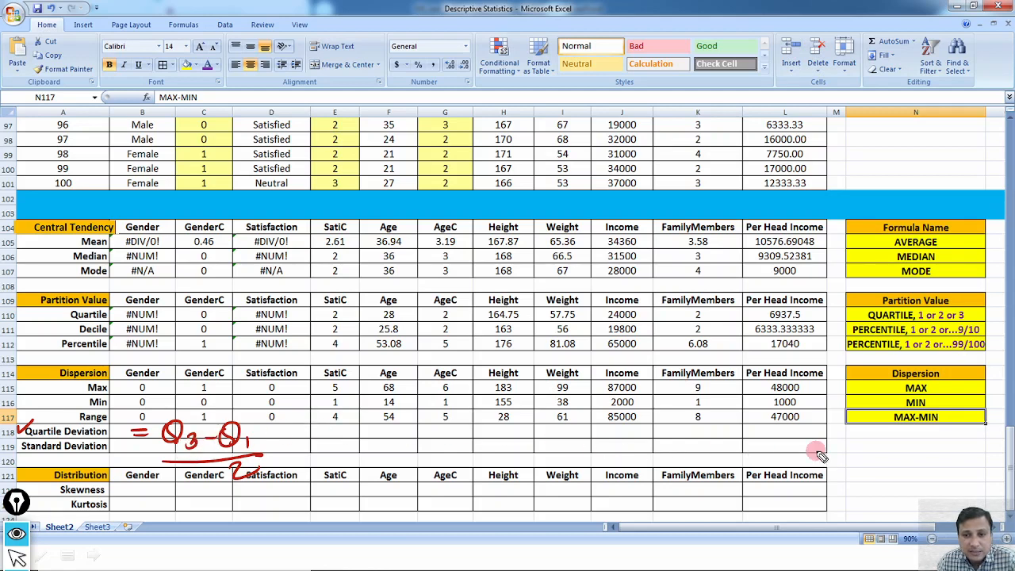
pyautogui.moveTo(863, 434)
pyautogui.mouseDown()
pyautogui.moveTo(913, 507)
pyautogui.moveTo(919, 416)
pyautogui.moveTo(866, 470)
pyautogui.moveTo(921, 441)
pyautogui.mouseUp()
pyautogui.moveTo(859, 458); pyautogui.dragTo(921, 457)
pyautogui.moveTo(862, 477)
pyautogui.mouseDown()
pyautogui.moveTo(921, 475)
pyautogui.moveTo(941, 452)
pyautogui.mouseUp()
pyautogui.moveTo(944, 443); pyautogui.dragTo(945, 453)
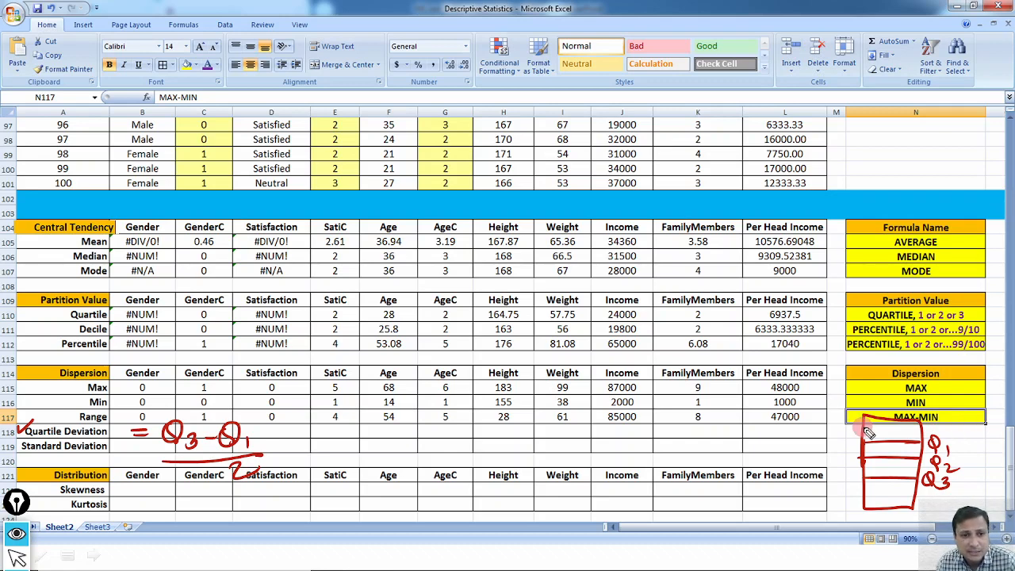
# Step: Circle the Quartile row label, mark the 3 and the 1 in the handwritten quartile deviation formula, and erase all annotations
pyautogui.moveTo(90, 316)
pyautogui.mouseDown()
pyautogui.moveTo(70, 310)
pyautogui.moveTo(111, 318)
pyautogui.moveTo(79, 306)
pyautogui.mouseUp()
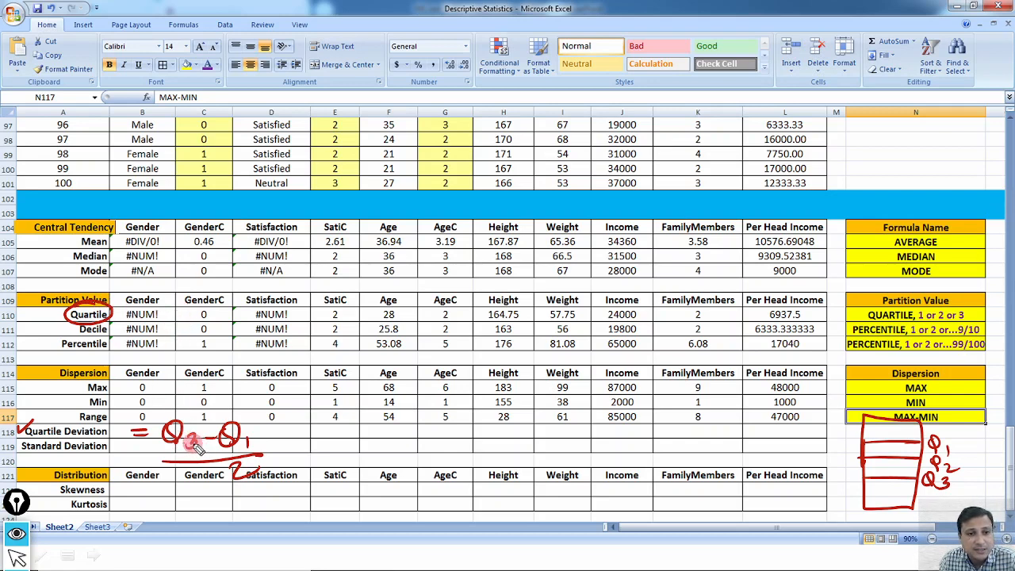
pyautogui.moveTo(200, 448); pyautogui.dragTo(189, 446)
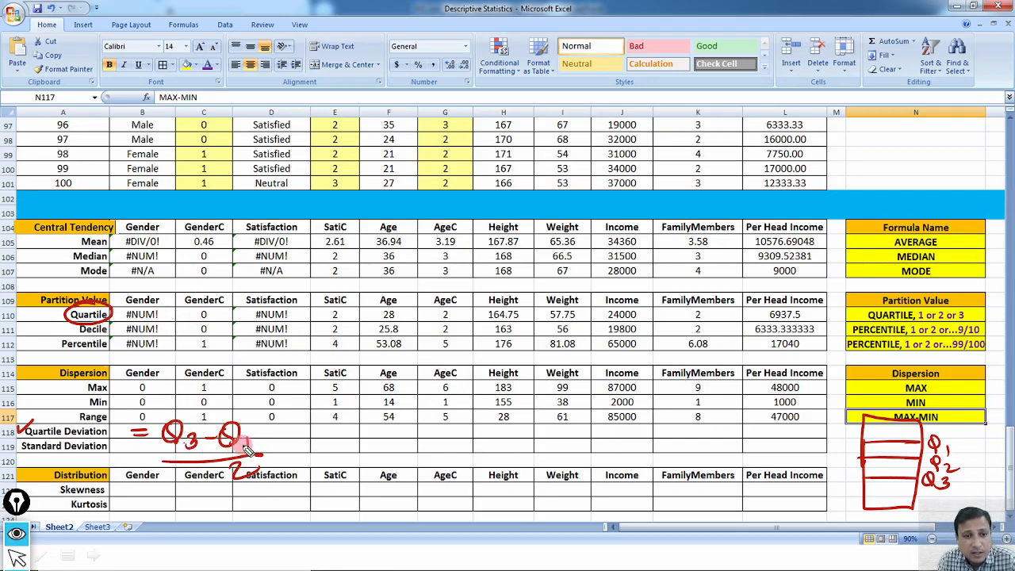
pyautogui.moveTo(246, 431); pyautogui.dragTo(247, 449)
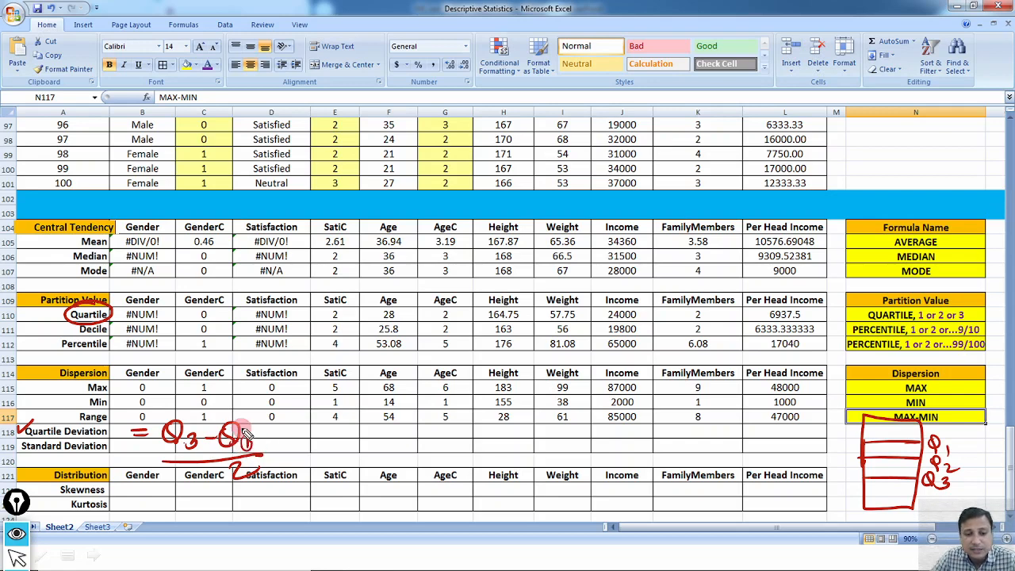
pyautogui.hotkey('ctrl', 'shift', '7')
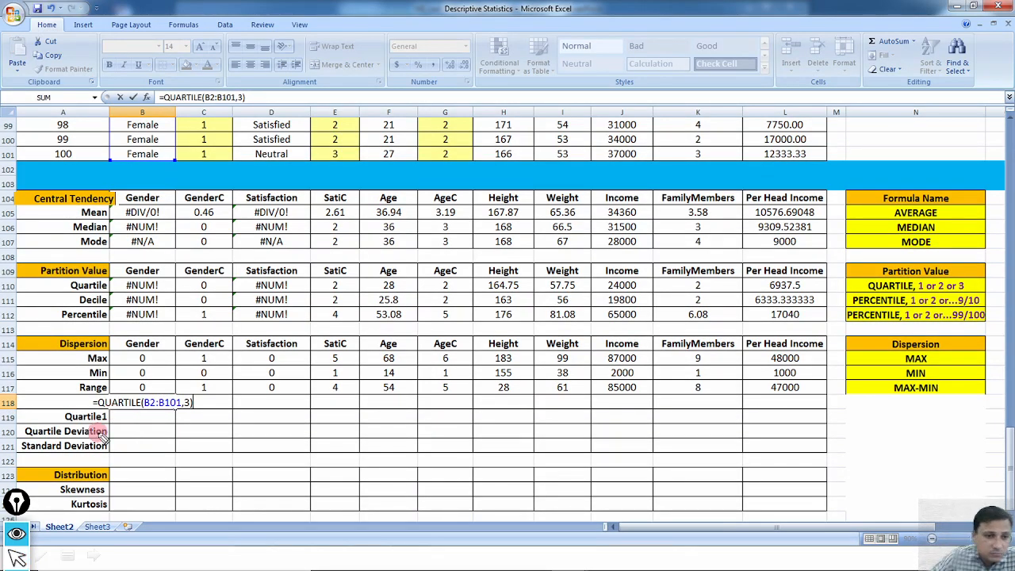
# Step: Enter =QUARTILE(B2:B101,3) in B118, fill it across the Quartile3 row to L118, and label N118 QUARTILE
pyautogui.moveTo(109, 412); pyautogui.dragTo(190, 414)
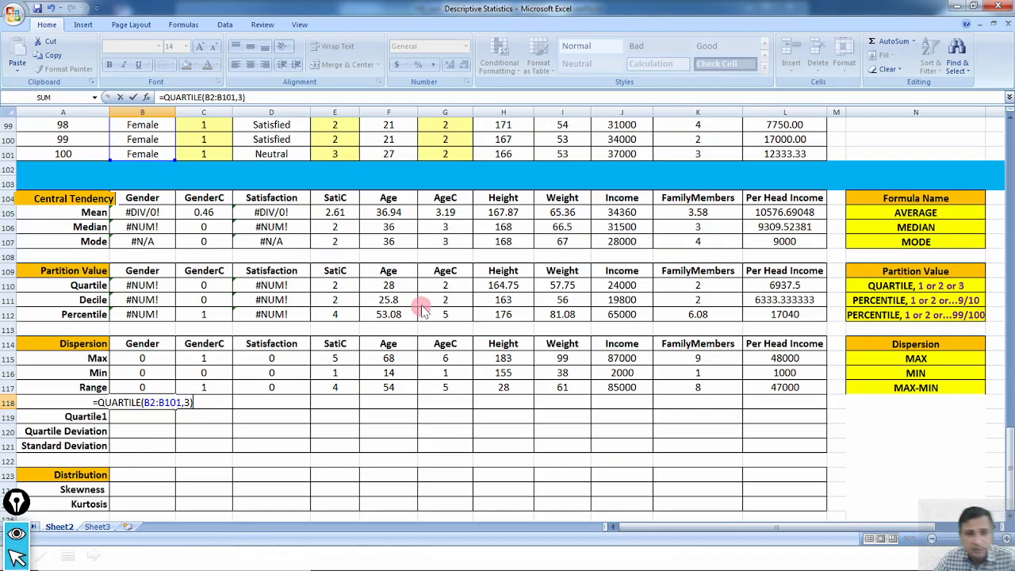
pyautogui.press('Tab')
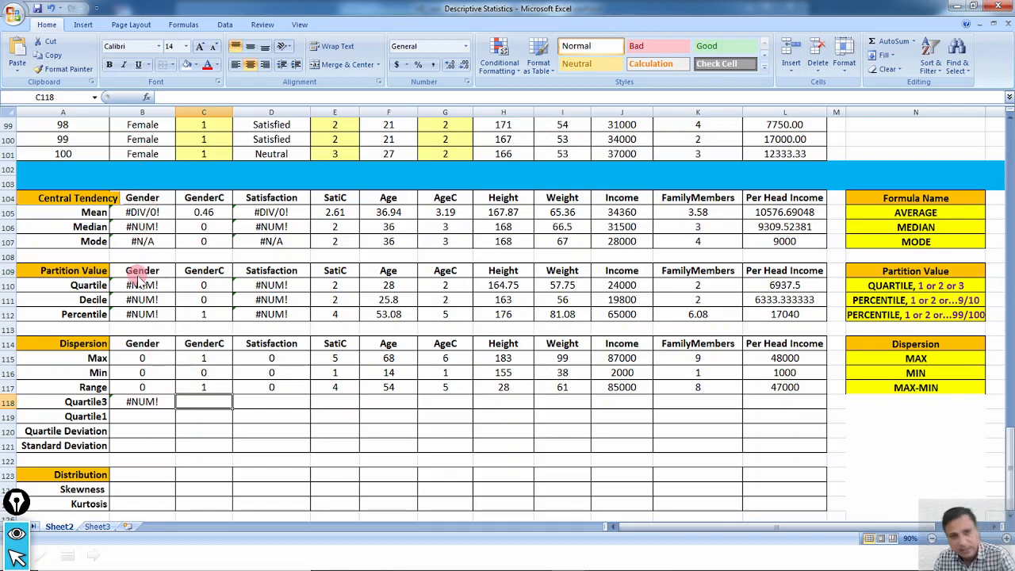
pyautogui.click(170, 404)
pyautogui.hotkey('ctrl', 'c')
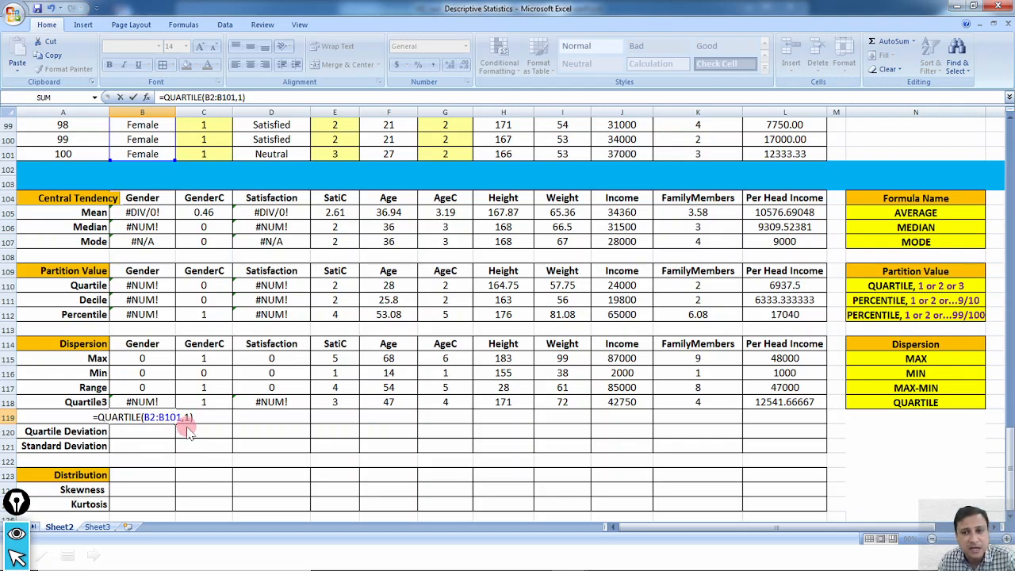
# Step: Enter =QUARTILE(B2:B101,1) in B119, fill it across the Quartile1 row to L119, and label N119 QUARTILE
pyautogui.press('Tab')
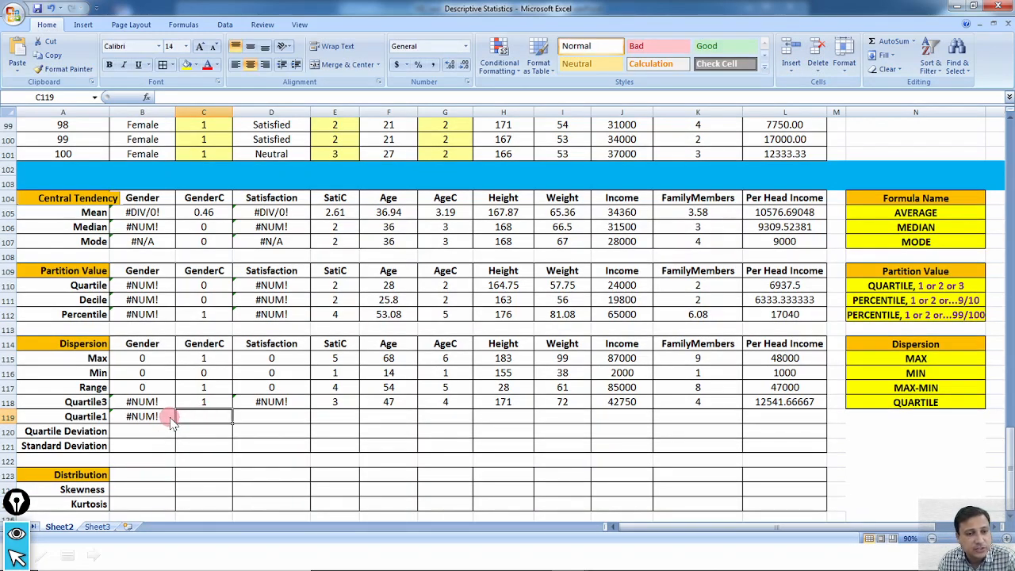
pyautogui.click(172, 421)
pyautogui.moveTo(176, 423); pyautogui.dragTo(816, 418)
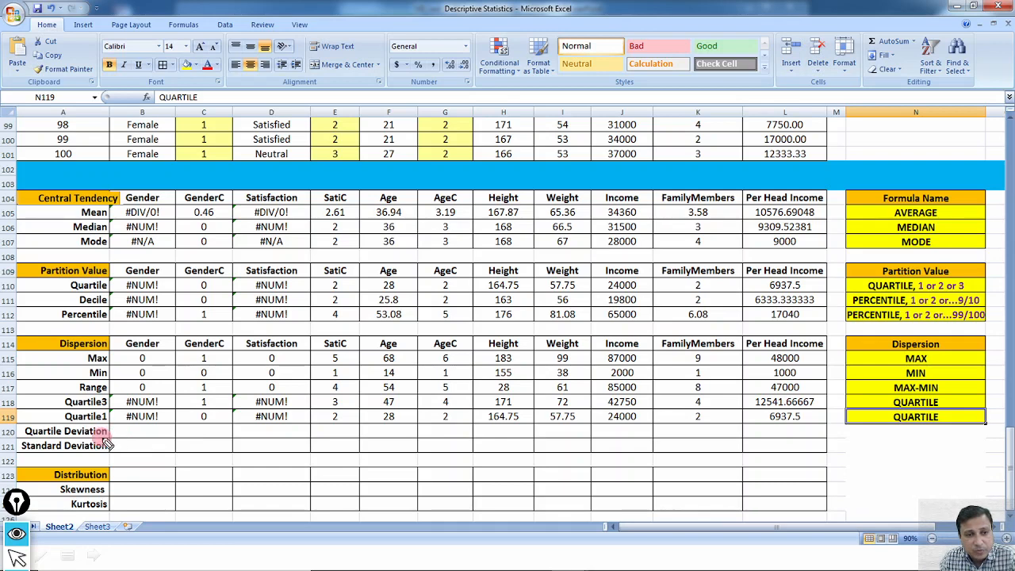
# Step: Handwrite = (Q3 - Q1)/2 beside Quartile Deviation, circle the Gender Quartile3 and Quartile1 values, and erase all annotations
pyautogui.moveTo(145, 439)
pyautogui.mouseDown()
pyautogui.moveTo(137, 449)
pyautogui.moveTo(165, 438)
pyautogui.moveTo(179, 450)
pyautogui.moveTo(221, 444)
pyautogui.moveTo(205, 464)
pyautogui.moveTo(207, 482)
pyautogui.moveTo(242, 474)
pyautogui.mouseUp()
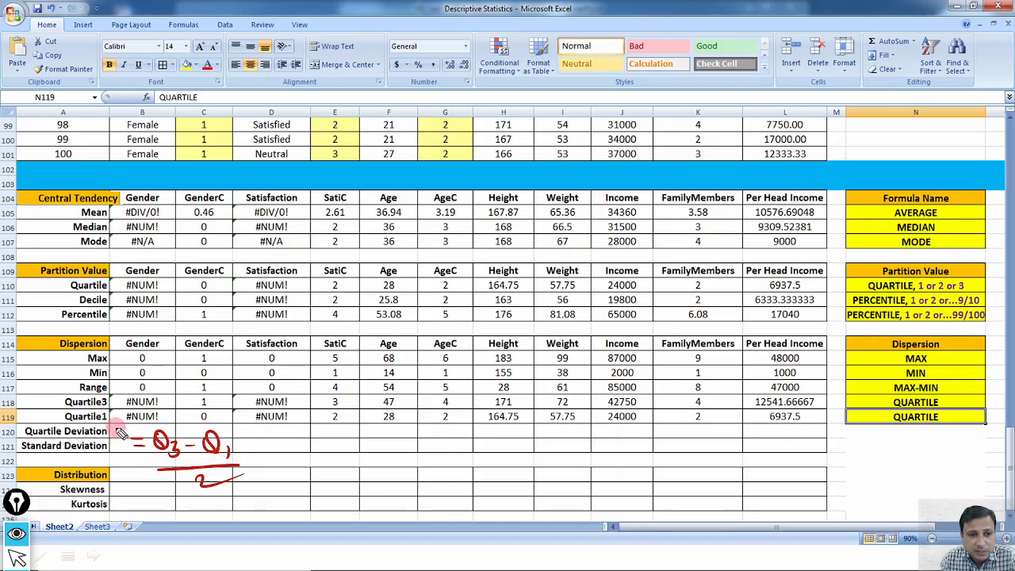
pyautogui.moveTo(112, 430); pyautogui.dragTo(121, 431)
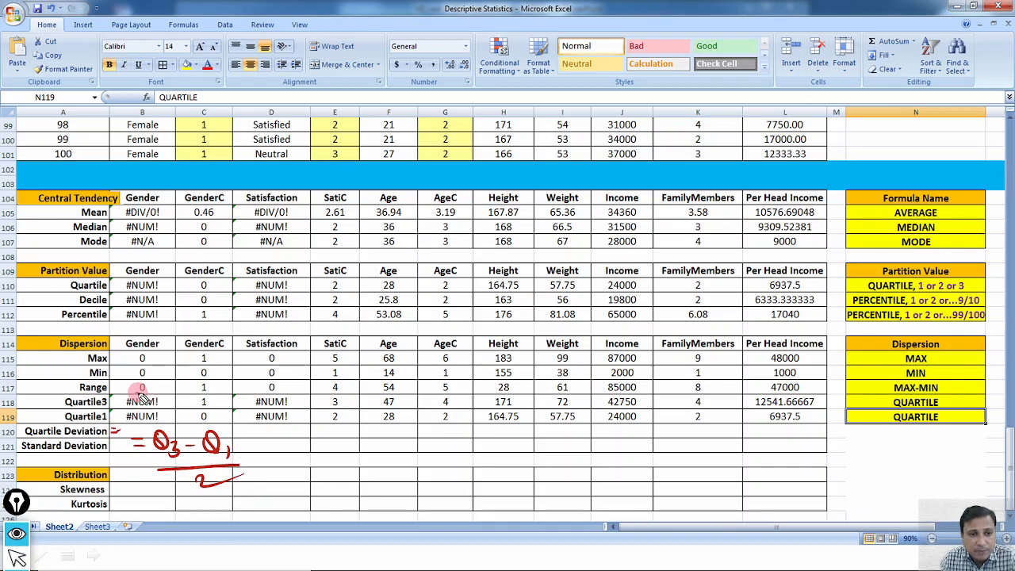
pyautogui.moveTo(140, 388)
pyautogui.mouseDown()
pyautogui.moveTo(113, 417)
pyautogui.moveTo(159, 426)
pyautogui.moveTo(168, 423)
pyautogui.moveTo(162, 407)
pyautogui.mouseUp()
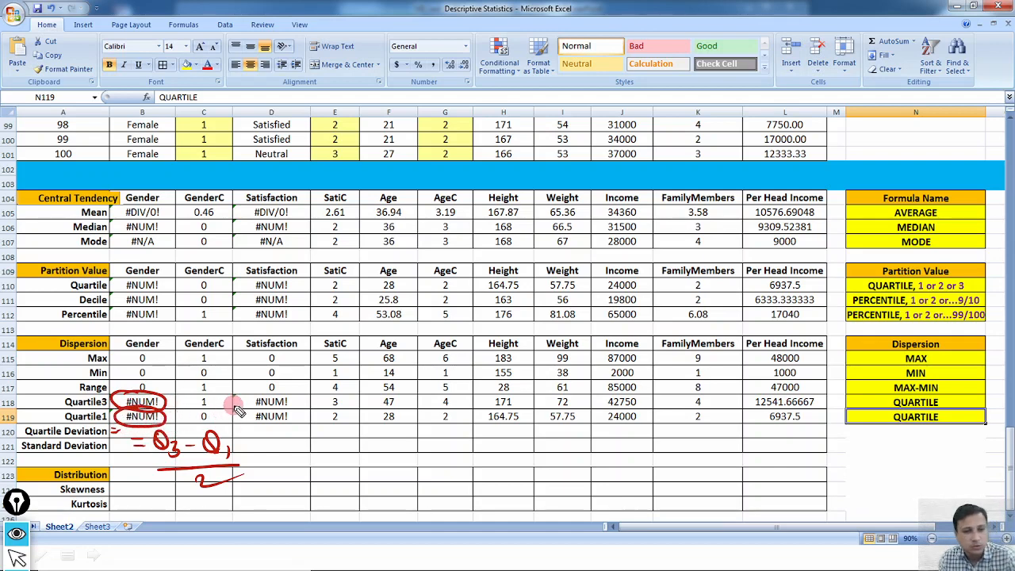
pyautogui.hotkey('ctrl', 'shift', '7')
pyautogui.hotkey('ctrl', 'shift', '2')
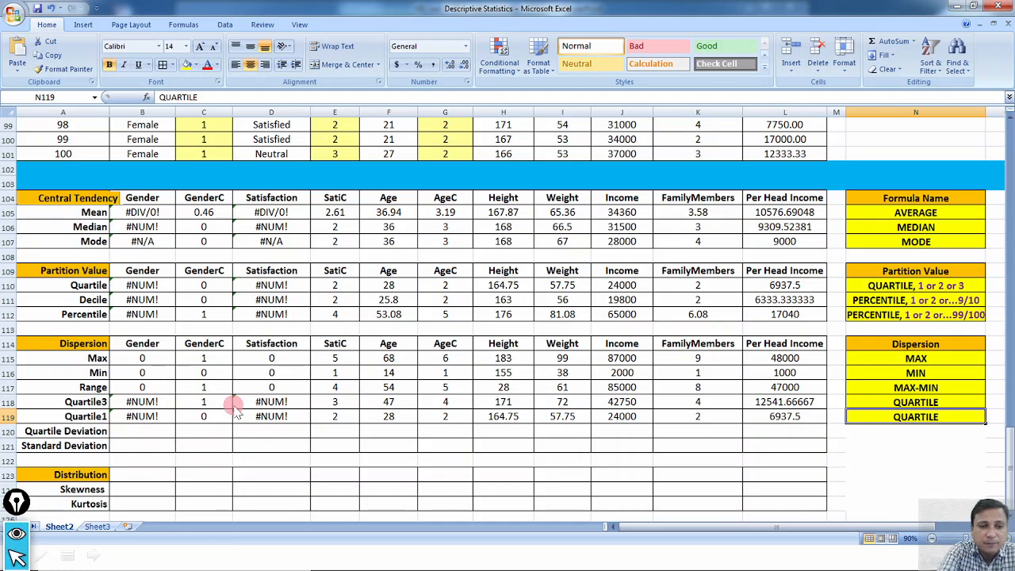
# Step: Enter =B118-B119/2 in B120, fill it across the Quartile Deviation row to L120, and label N120 Q3-Q1/2
pyautogui.click(156, 435)
pyautogui.write('=B118-B119/2')
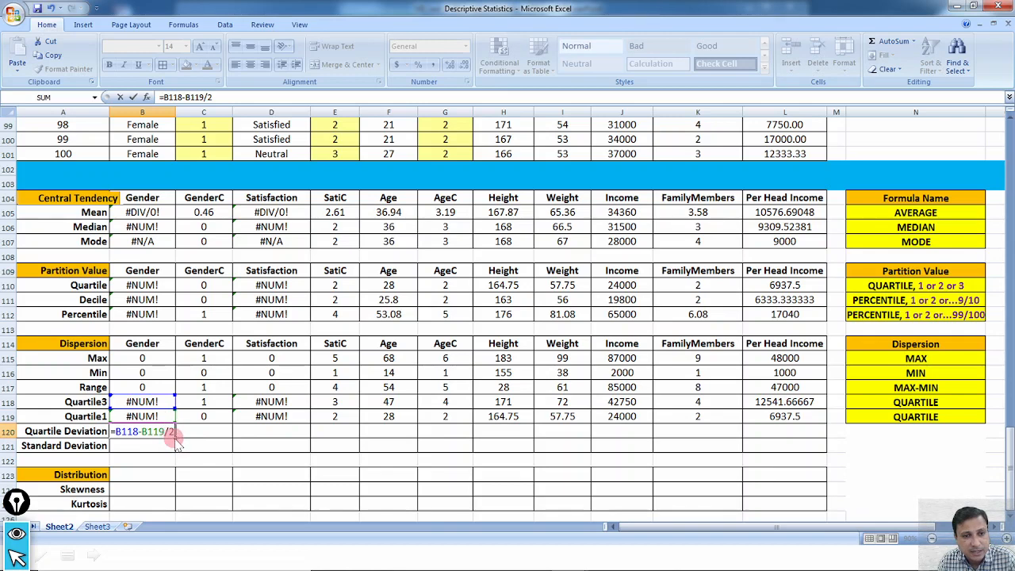
pyautogui.press('Tab')
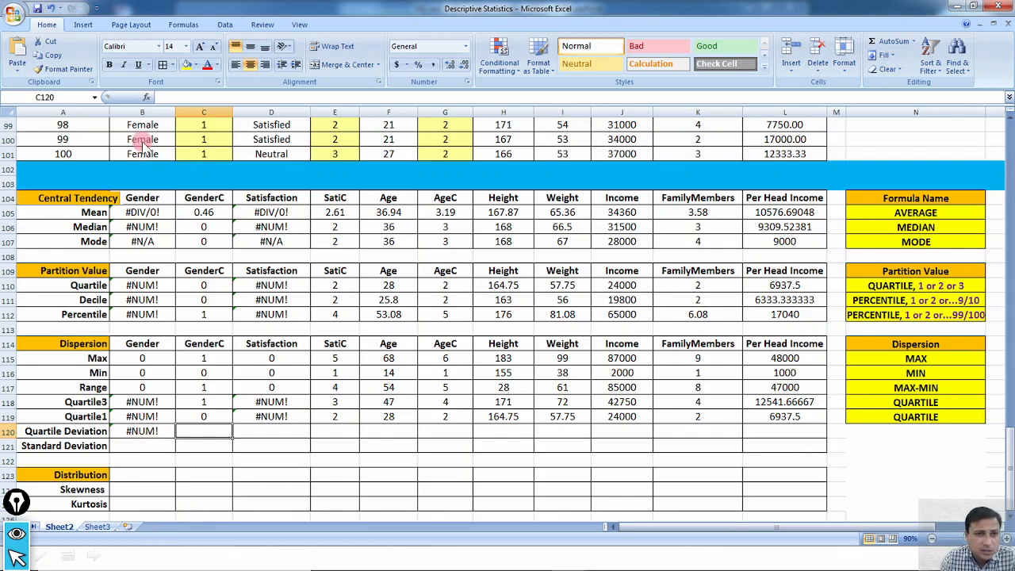
pyautogui.click(158, 436)
pyautogui.moveTo(176, 438); pyautogui.dragTo(786, 429)
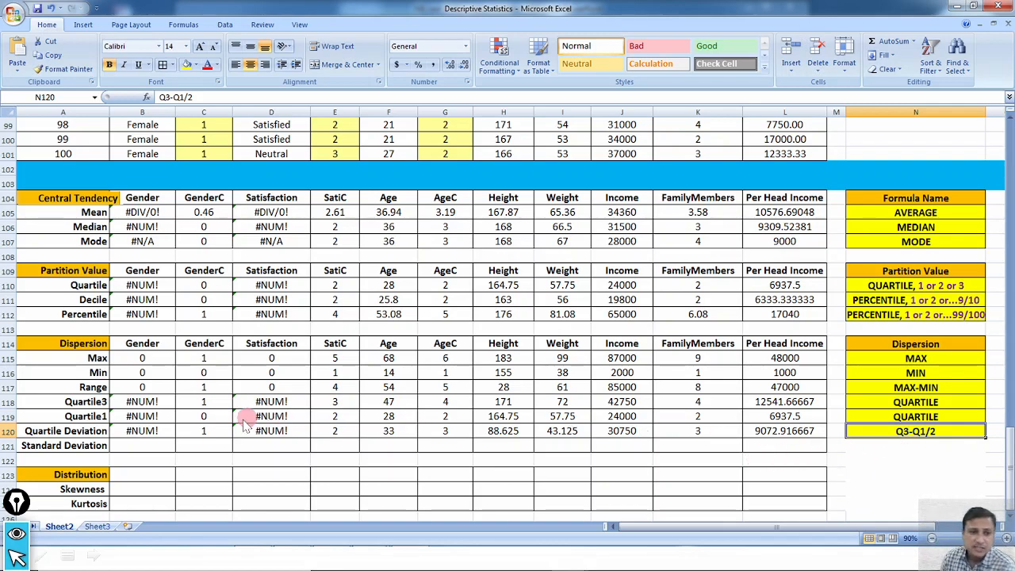
# Step: Enter =STDEV(B2:B101) in B121, fill it across the Standard Deviation row to L121, and label N121 STDEV
pyautogui.click(142, 445)
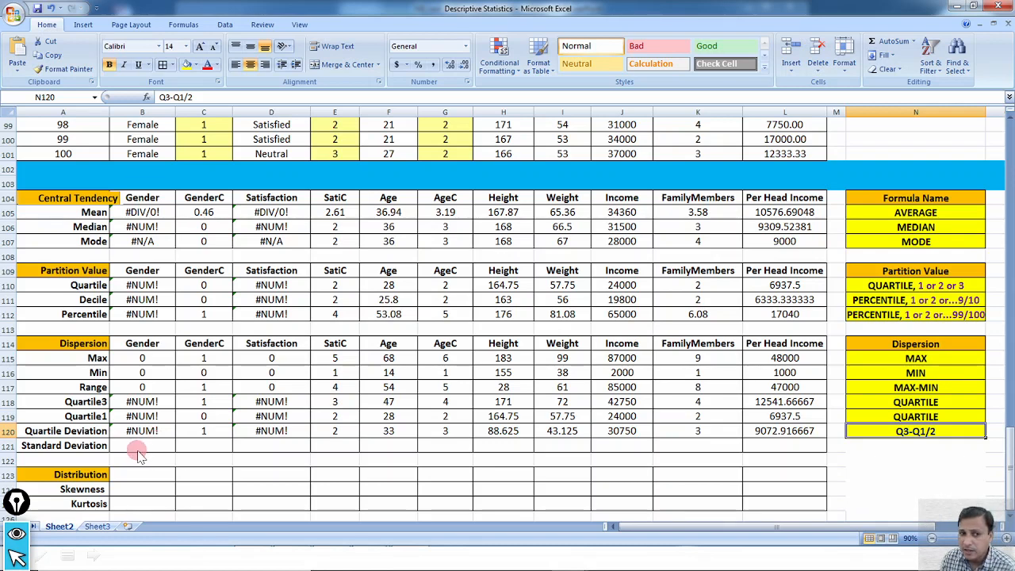
pyautogui.write('=STDEV(B2:B101)')
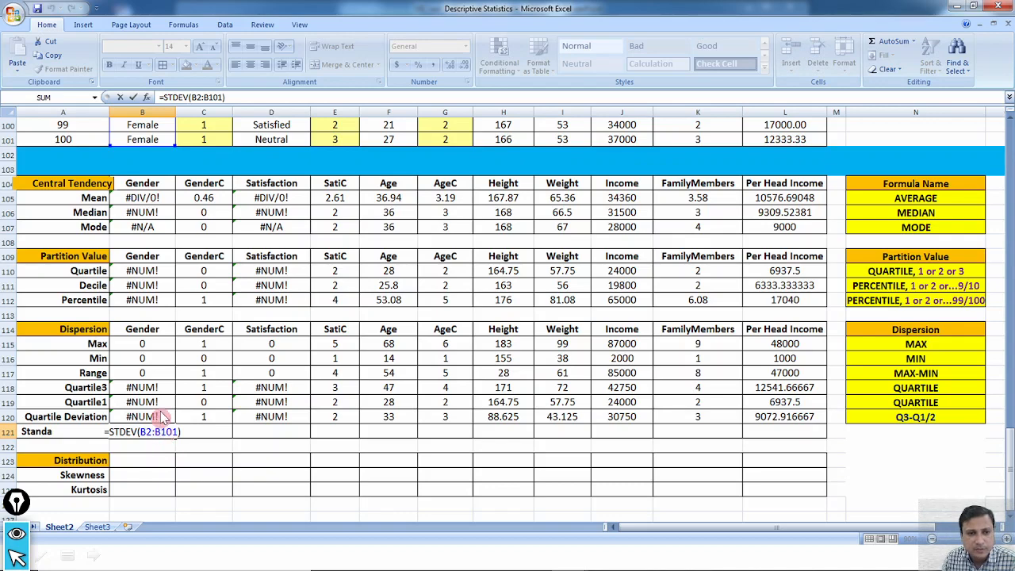
pyautogui.press('Tab')
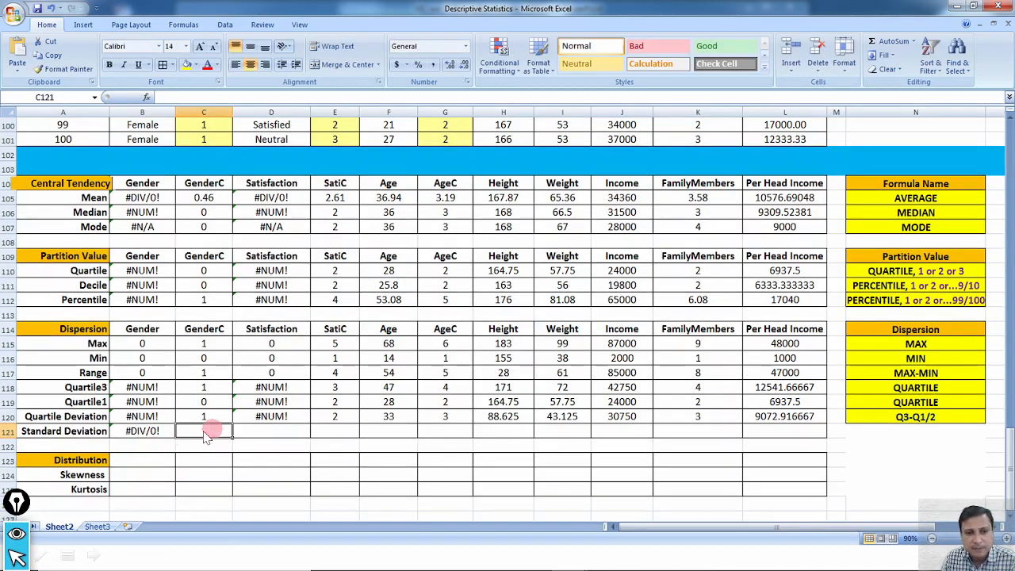
pyautogui.click(167, 434)
pyautogui.moveTo(175, 437); pyautogui.dragTo(192, 442)
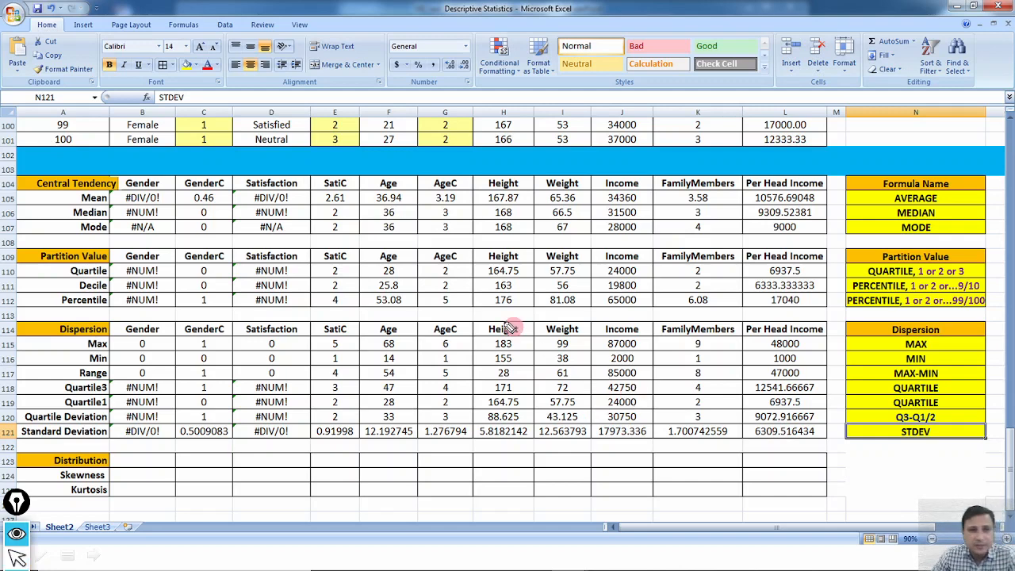
# Step: Draw check marks beside the Central Tendency, Partition Value and Dispersion blocks, and erase all annotations
pyautogui.moveTo(34, 197); pyautogui.dragTo(52, 188)
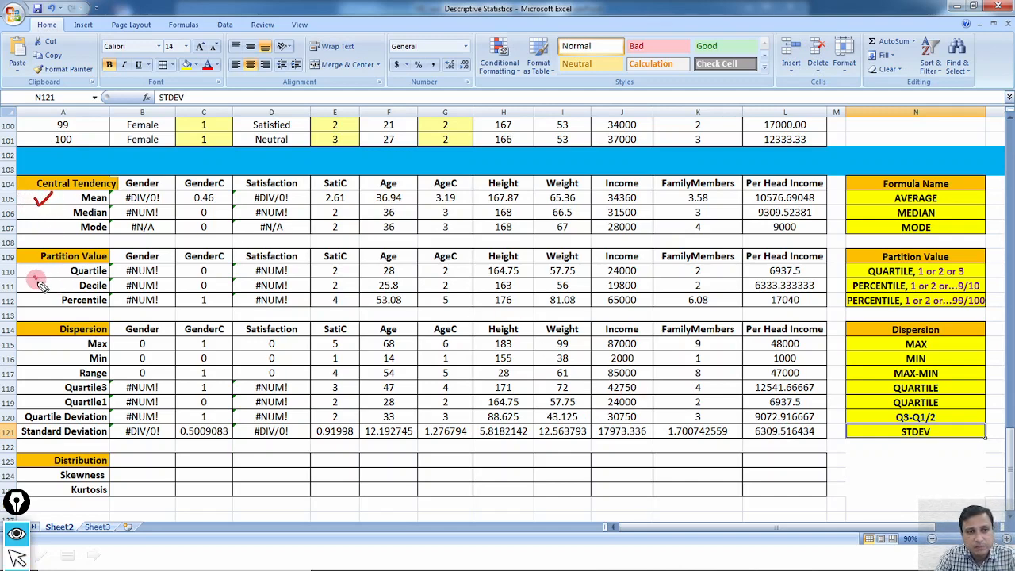
pyautogui.moveTo(34, 274); pyautogui.dragTo(56, 270)
pyautogui.moveTo(35, 349); pyautogui.dragTo(54, 343)
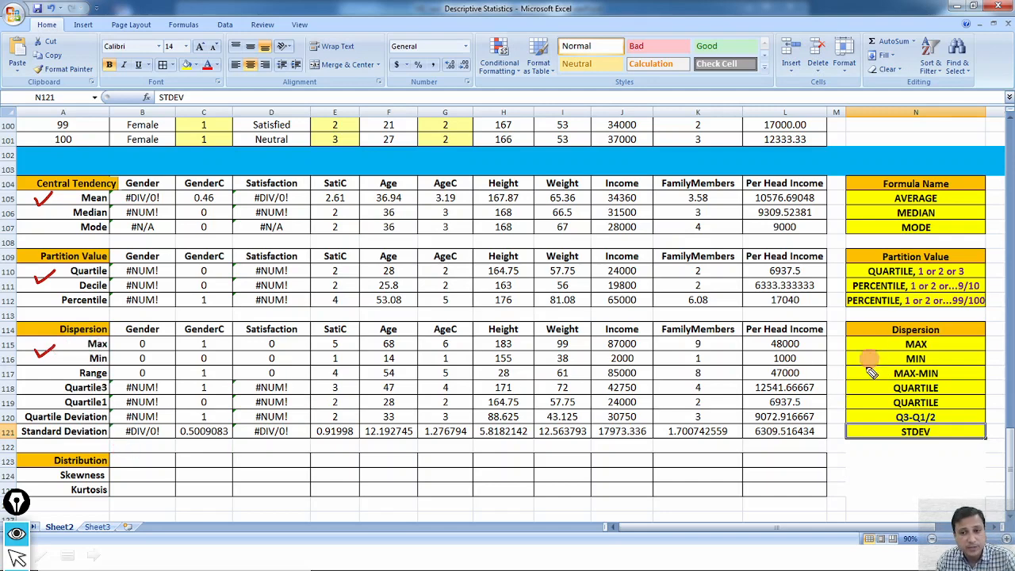
pyautogui.hotkey('ctrl', 'shift', '2')
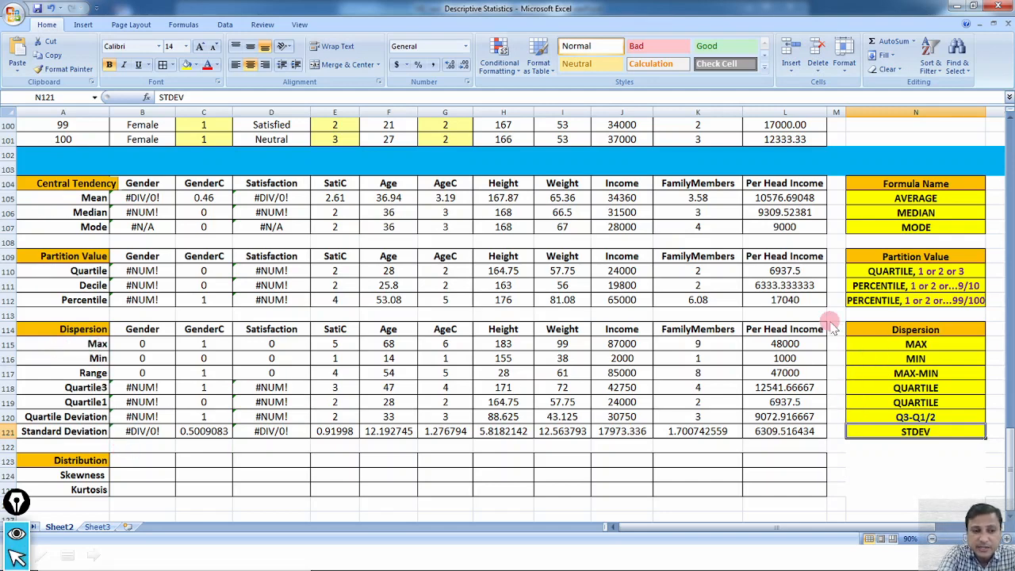
# Step: Show the Distribution Value slide, then in Excel fill =SKEW(B2:B101) from B124 to L124 and label N123:N124 Distribution and SKEW
pyautogui.hotkey('alt', 'Tab')
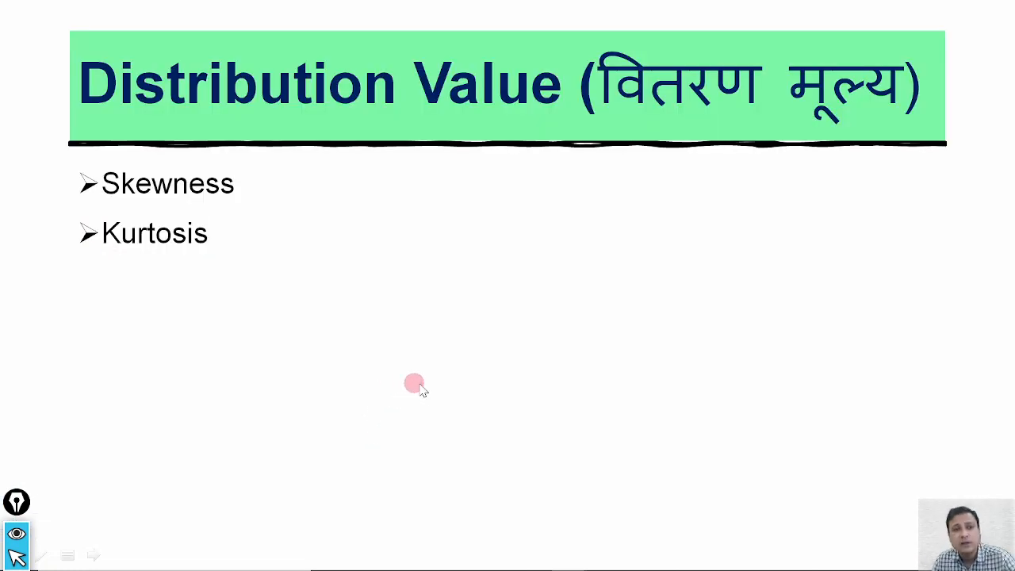
pyautogui.hotkey('alt', 'Tab')
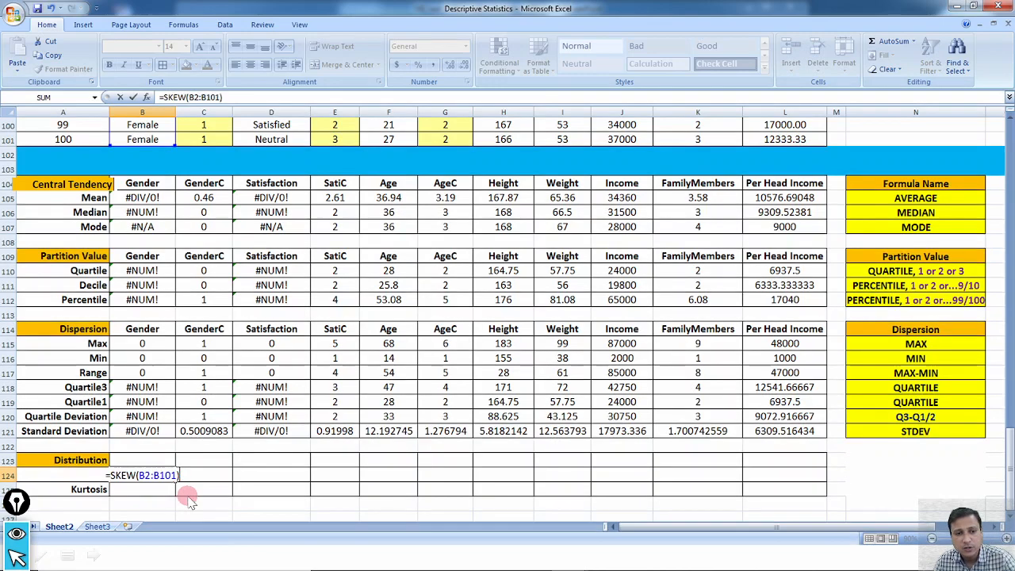
pyautogui.press('Tab')
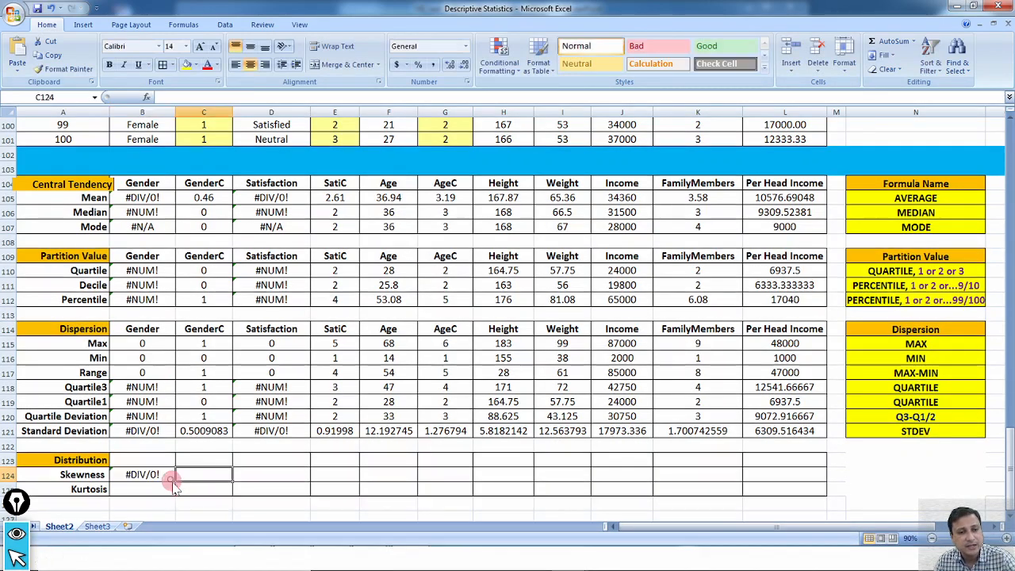
pyautogui.click(161, 479)
pyautogui.moveTo(176, 481); pyautogui.dragTo(796, 482)
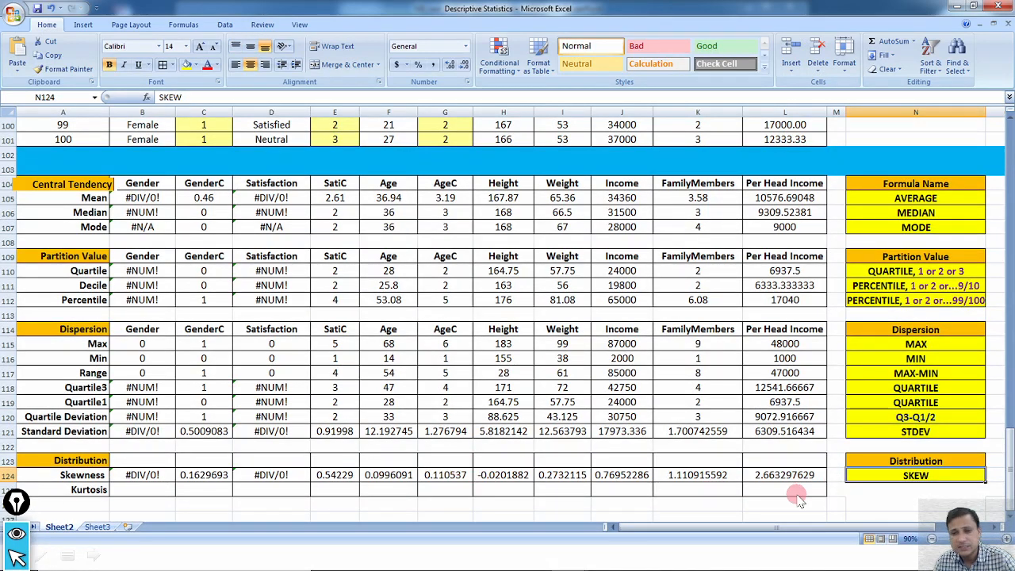
# Step: Enter =KURT(B2:B101) in B125, fill it across the Kurtosis row to L125, and label N125 KURT
pyautogui.click(151, 489)
pyautogui.write('=ku')
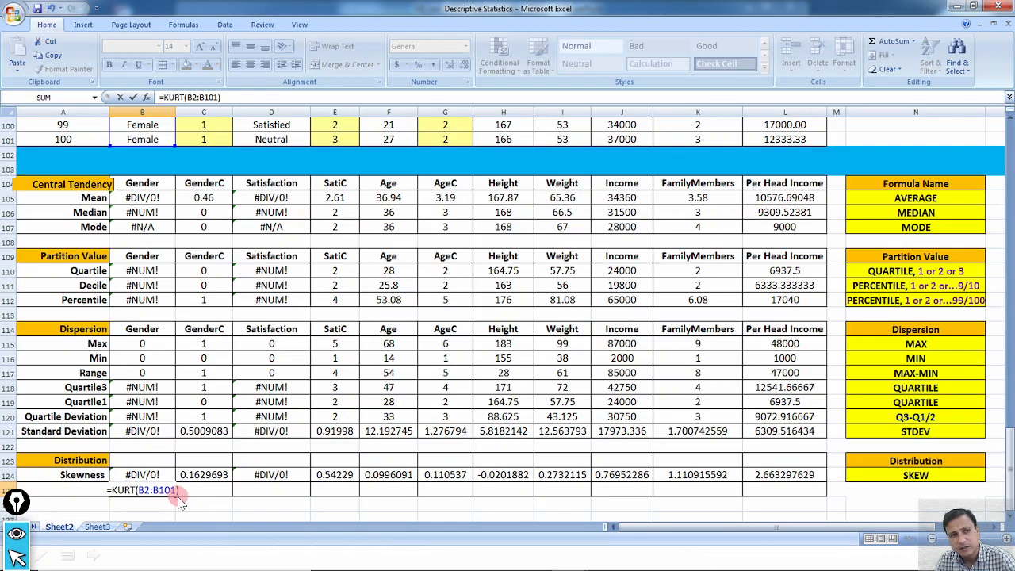
pyautogui.press('Tab')
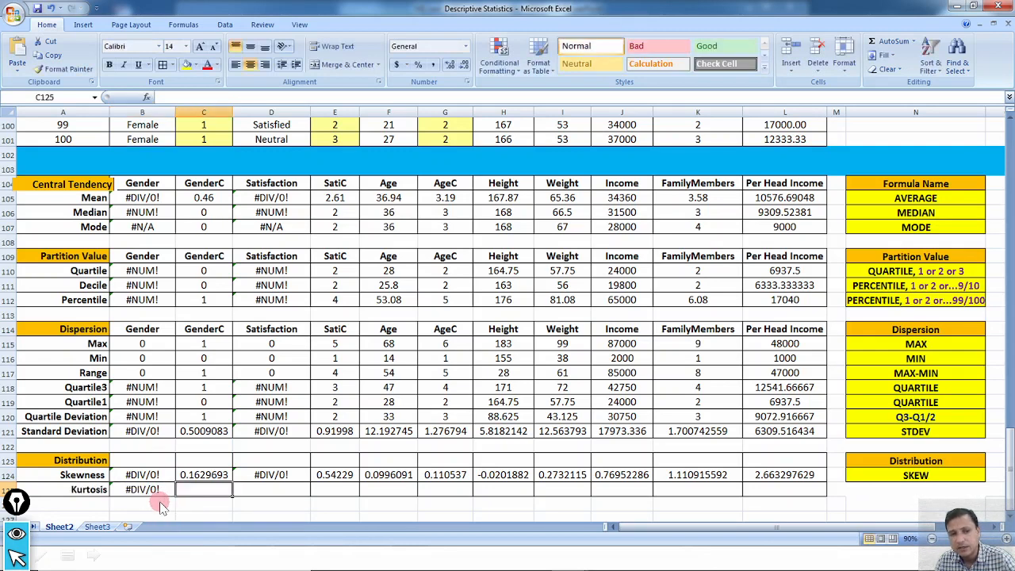
pyautogui.moveTo(172, 498); pyautogui.dragTo(789, 492)
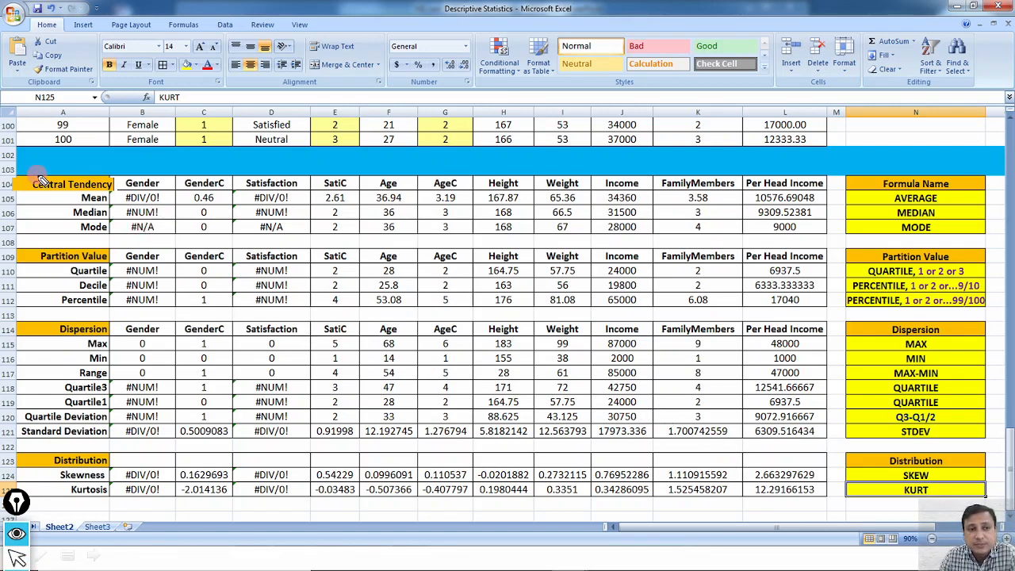
# Step: Circle the Central Tendency, Partition Value, Dispersion and Distribution headings, and draw a tick beside each of the four formula lists in column N
pyautogui.moveTo(54, 168)
pyautogui.mouseDown()
pyautogui.moveTo(34, 168)
pyautogui.moveTo(118, 182)
pyautogui.moveTo(29, 175)
pyautogui.mouseUp()
pyautogui.moveTo(62, 235)
pyautogui.mouseDown()
pyautogui.moveTo(57, 280)
pyautogui.moveTo(35, 247)
pyautogui.mouseUp()
pyautogui.moveTo(65, 314); pyautogui.dragTo(48, 315)
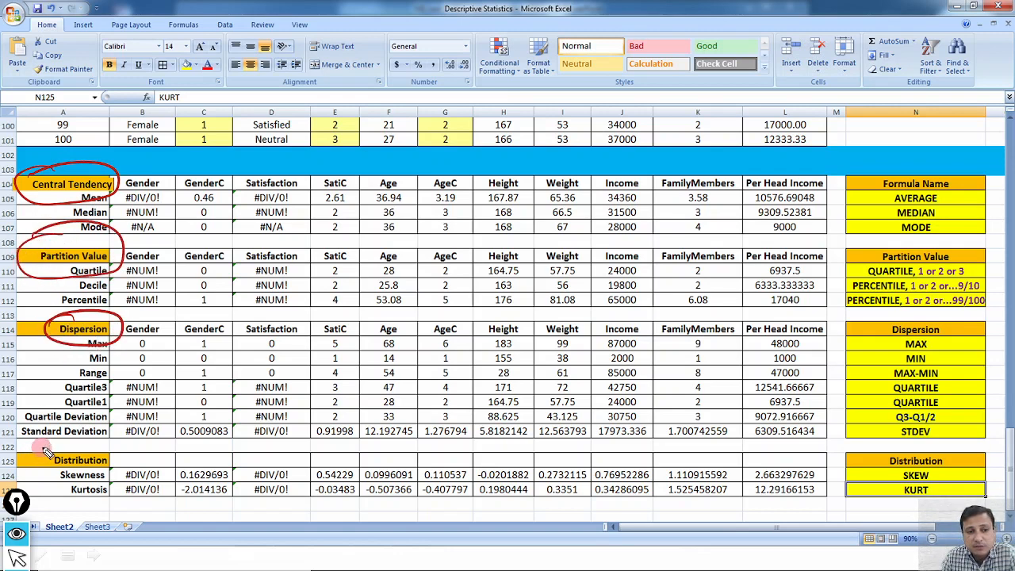
pyautogui.moveTo(46, 452)
pyautogui.mouseDown()
pyautogui.moveTo(123, 466)
pyautogui.moveTo(101, 439)
pyautogui.moveTo(119, 436)
pyautogui.mouseUp()
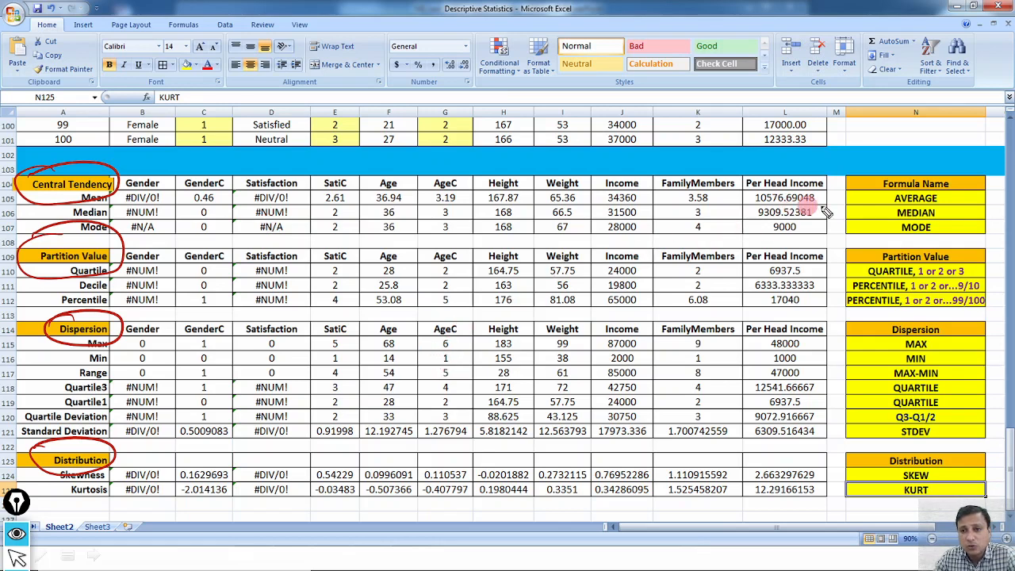
pyautogui.moveTo(831, 216); pyautogui.dragTo(856, 209)
pyautogui.moveTo(831, 305); pyautogui.dragTo(862, 291)
pyautogui.moveTo(840, 393); pyautogui.dragTo(871, 381)
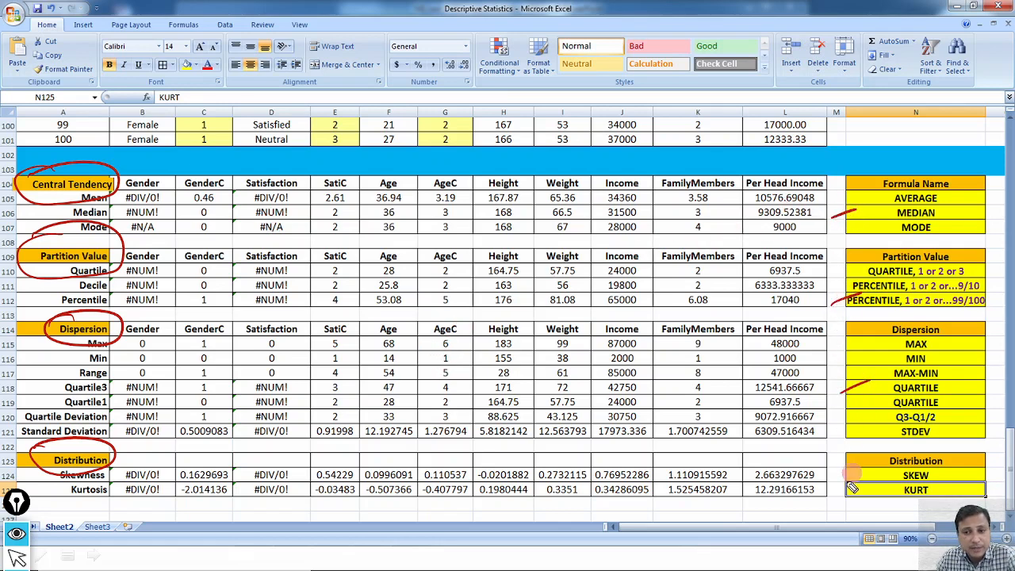
pyautogui.moveTo(837, 485); pyautogui.dragTo(867, 475)
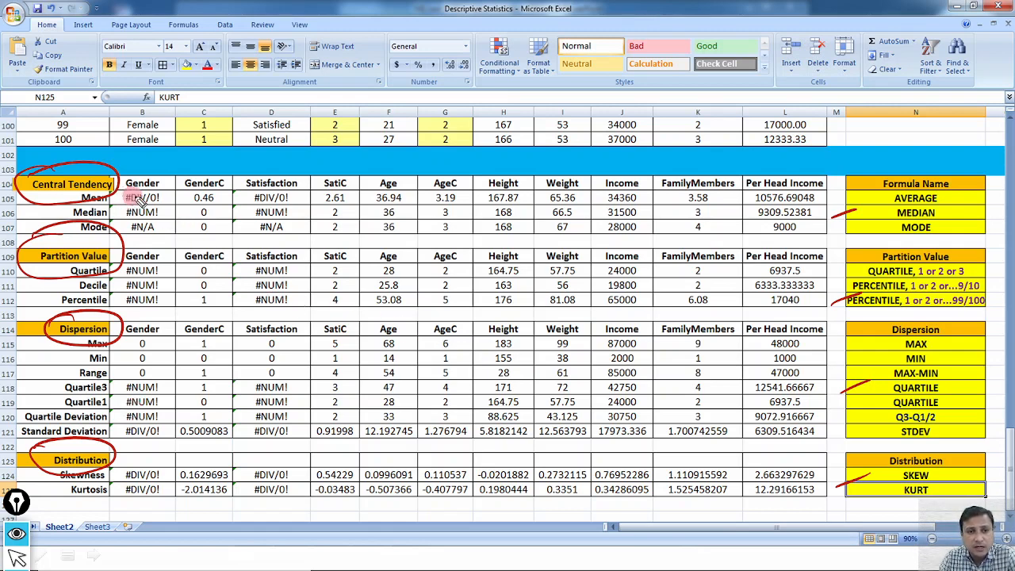
# Step: Circle the mean values of SatiC, Weight and Height, and clear all annotations
pyautogui.moveTo(329, 199); pyautogui.dragTo(341, 193)
pyautogui.moveTo(591, 192); pyautogui.dragTo(523, 203)
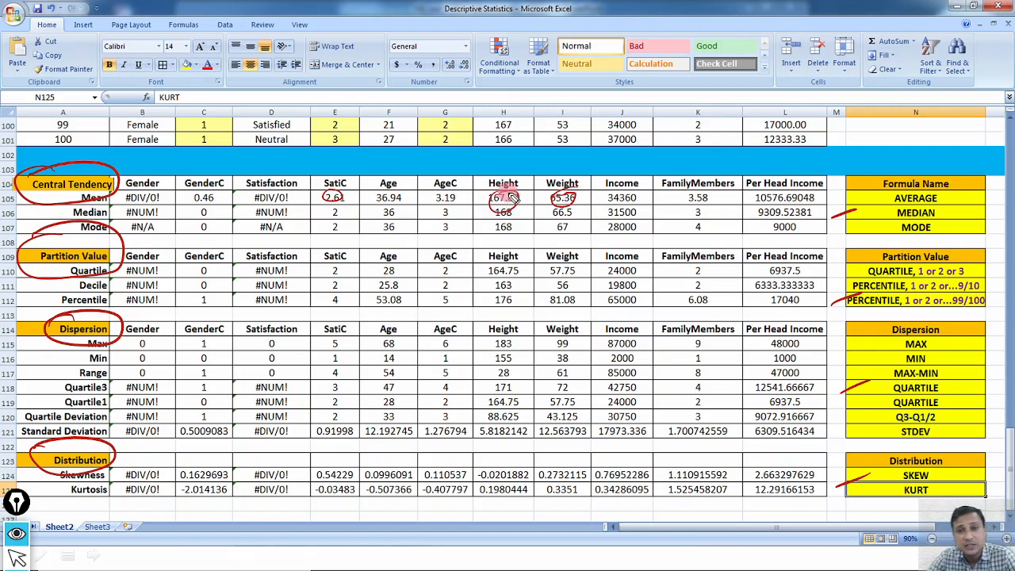
pyautogui.press('Escape')
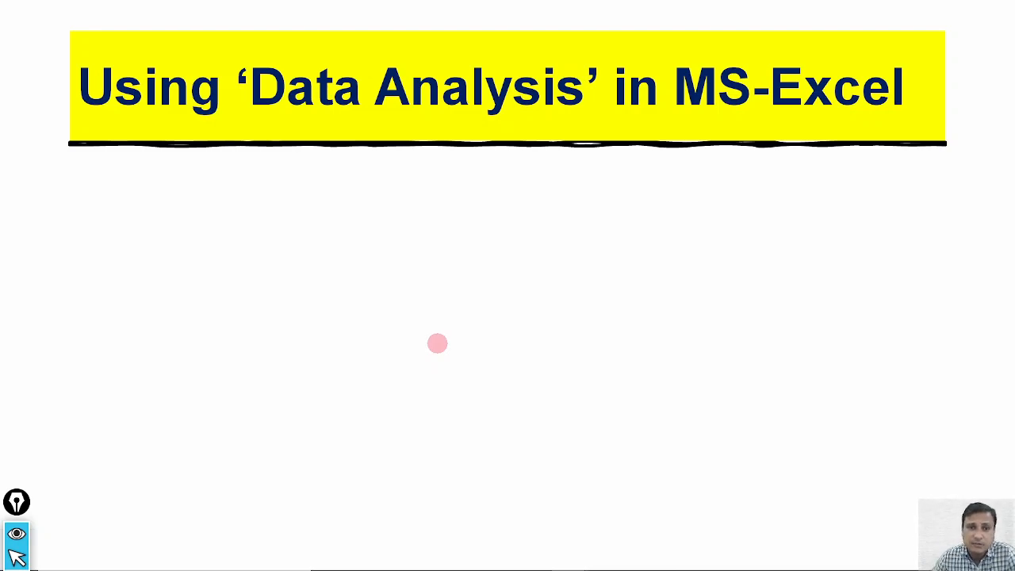
# Step: Switch to Excel and open the Descriptive Statistics tool from the Data Analysis tools
pyautogui.hotkey('alt', 'Tab')
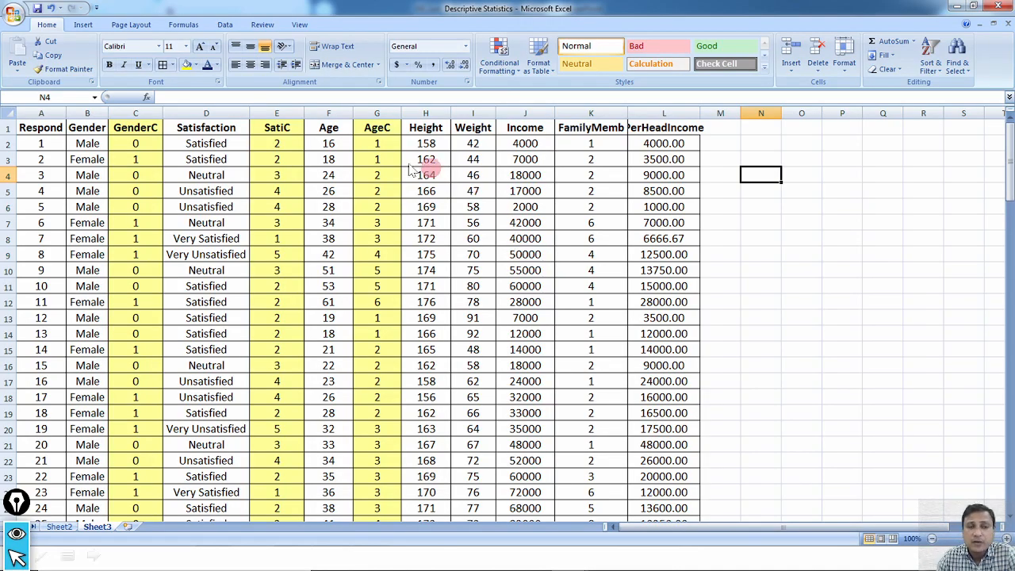
pyautogui.click(226, 26)
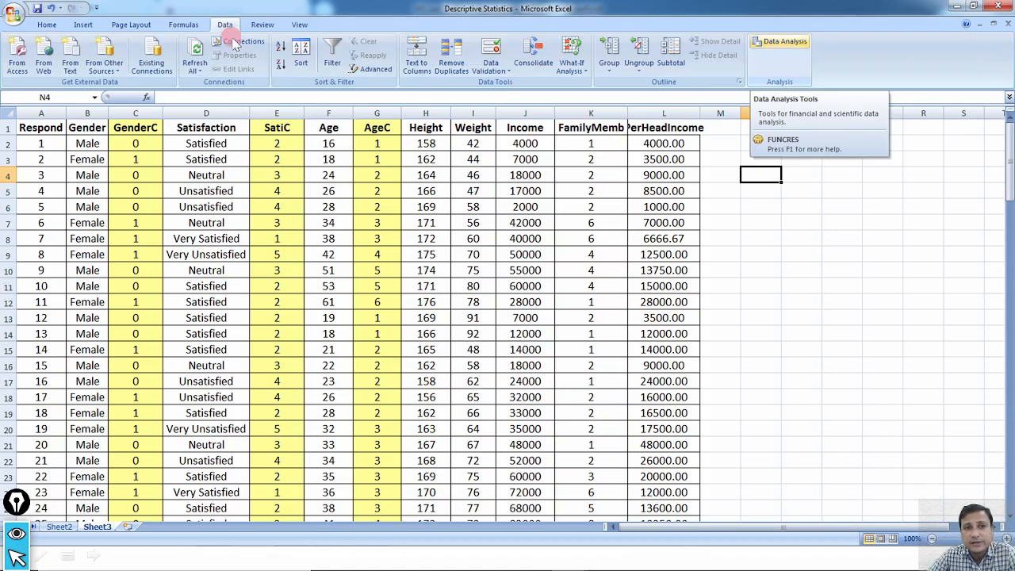
pyautogui.click(795, 45)
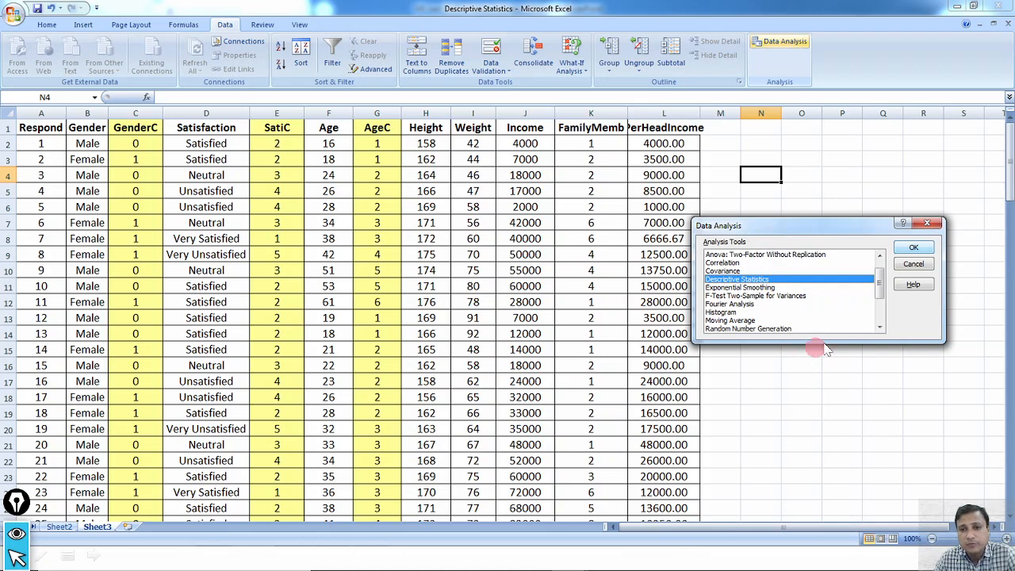
pyautogui.doubleClick(780, 283)
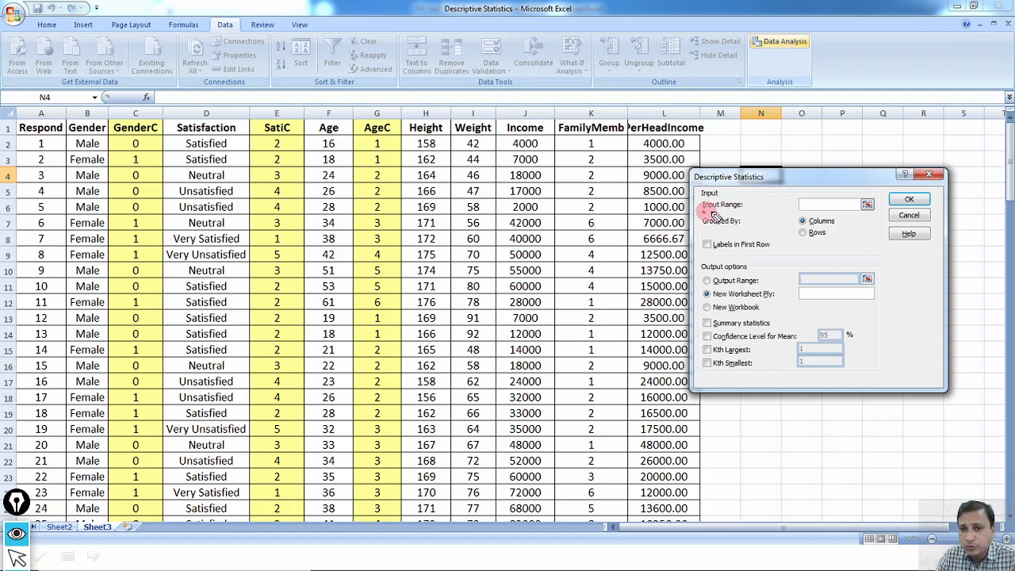
# Step: Underline Input Range, circle its range selector, mark the Output Range and Summary statistics options, and clear the annotations
pyautogui.moveTo(702, 211); pyautogui.dragTo(742, 212)
pyautogui.moveTo(884, 212)
pyautogui.mouseDown()
pyautogui.moveTo(853, 199)
pyautogui.moveTo(885, 208)
pyautogui.mouseUp()
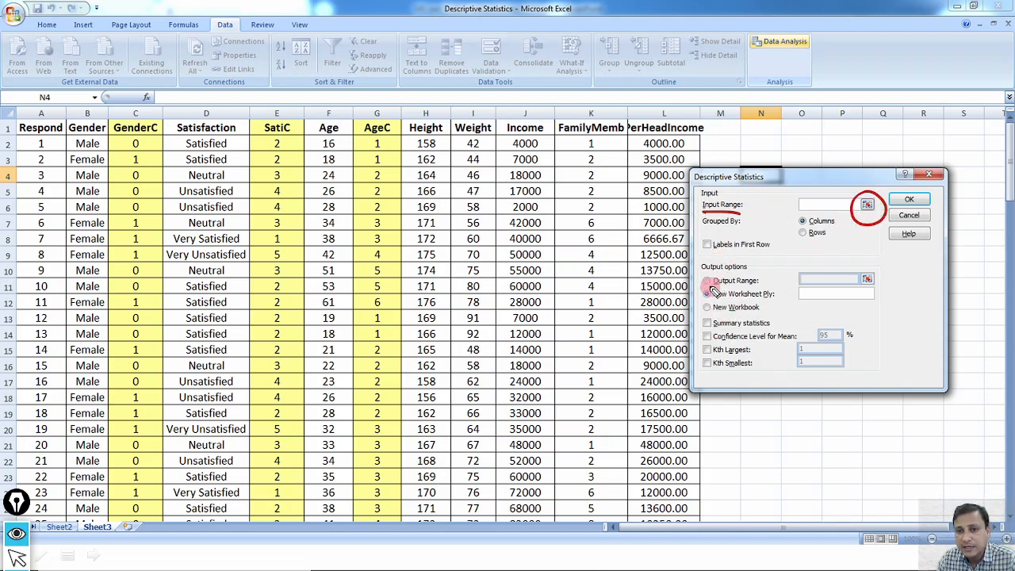
pyautogui.moveTo(711, 282); pyautogui.dragTo(699, 280)
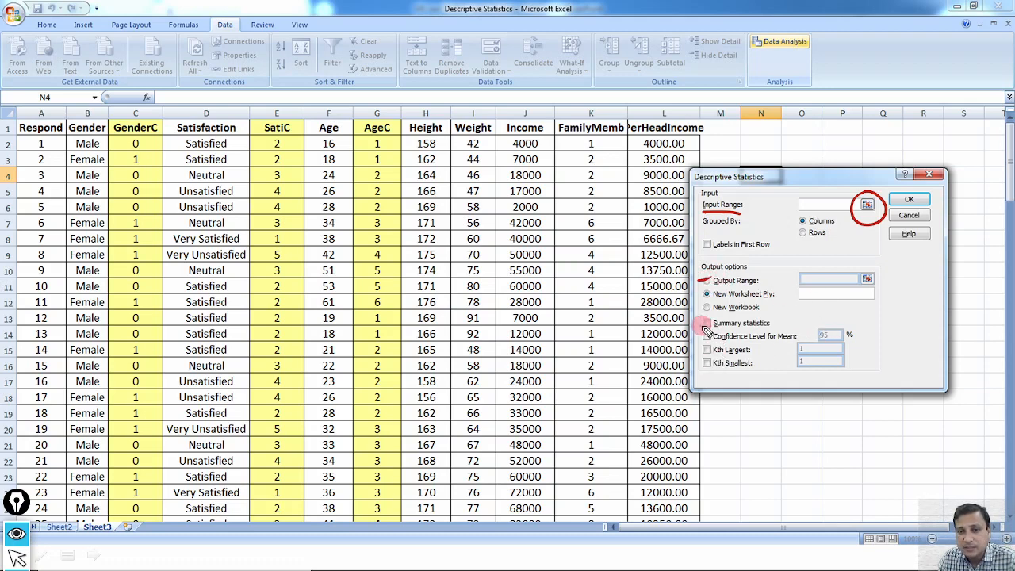
pyautogui.moveTo(700, 321); pyautogui.dragTo(724, 317)
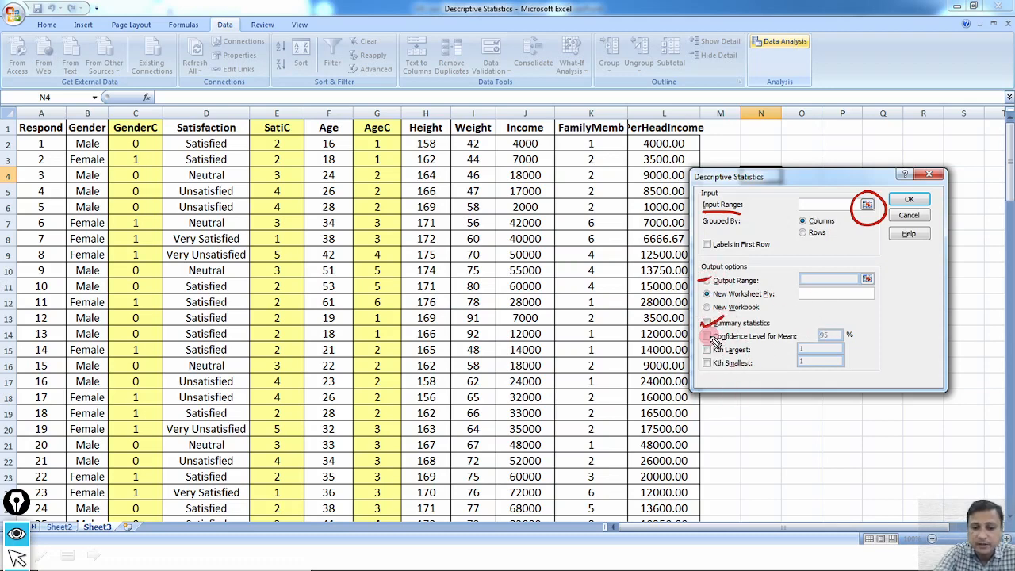
pyautogui.hotkey('ctrl', 'shift', '7')
pyautogui.hotkey('ctrl', 'shift', '2')
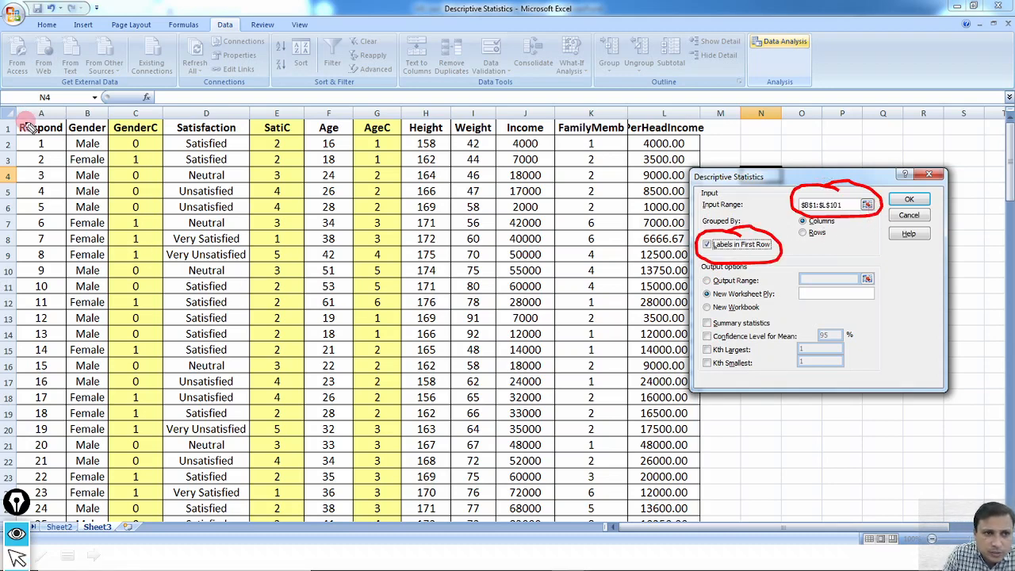
# Step: Bracket the row 1 headings and try Descriptive Statistics on $B$1:$L$101 with first-row labels, output range $N$3:$R$15 and summary statistics
pyautogui.moveTo(22, 107)
pyautogui.mouseDown()
pyautogui.moveTo(25, 117)
pyautogui.moveTo(670, 107)
pyautogui.moveTo(702, 127)
pyautogui.moveTo(690, 141)
pyautogui.moveTo(710, 140)
pyautogui.mouseUp()
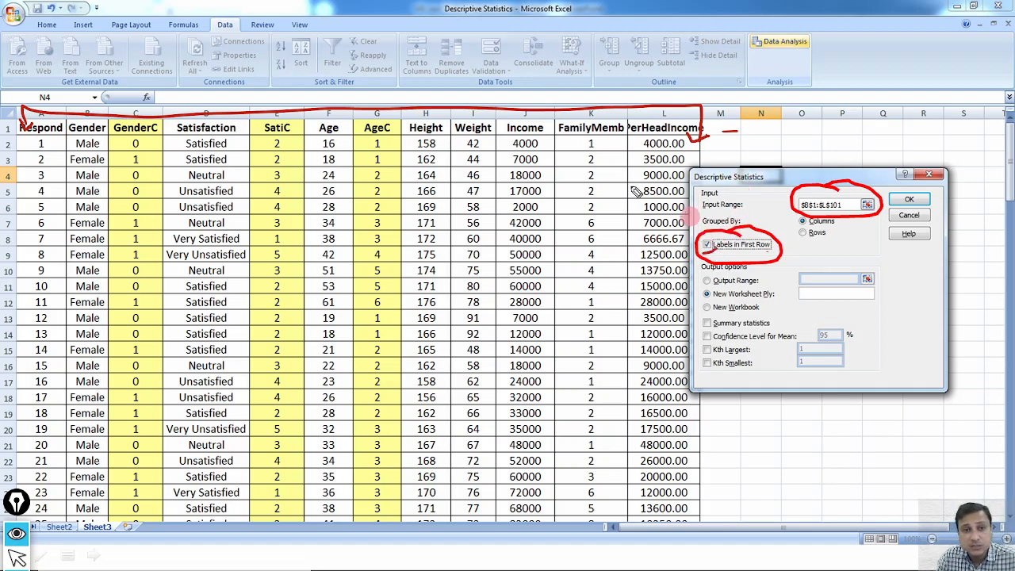
pyautogui.moveTo(23, 143); pyautogui.dragTo(58, 150)
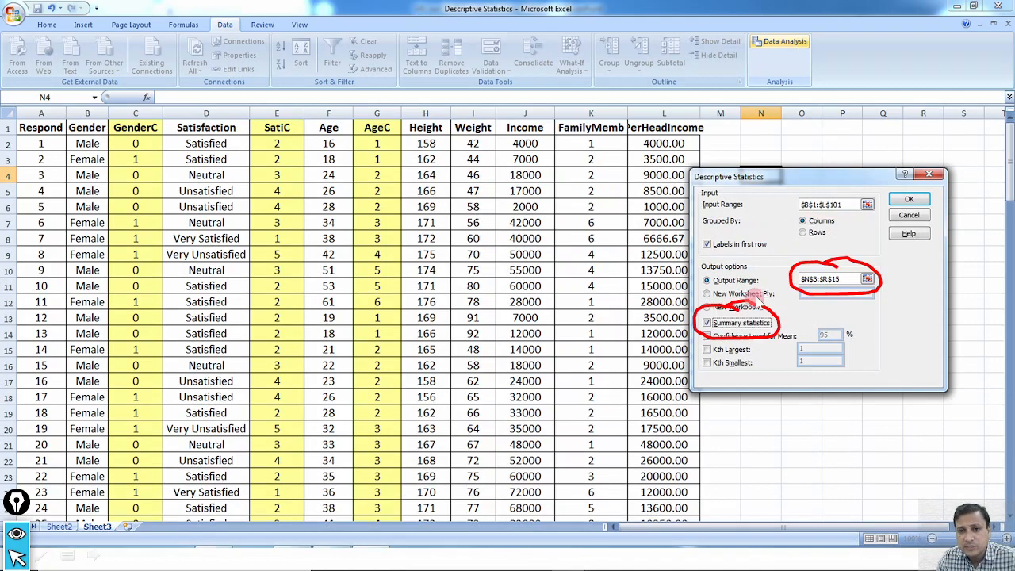
pyautogui.click(918, 203)
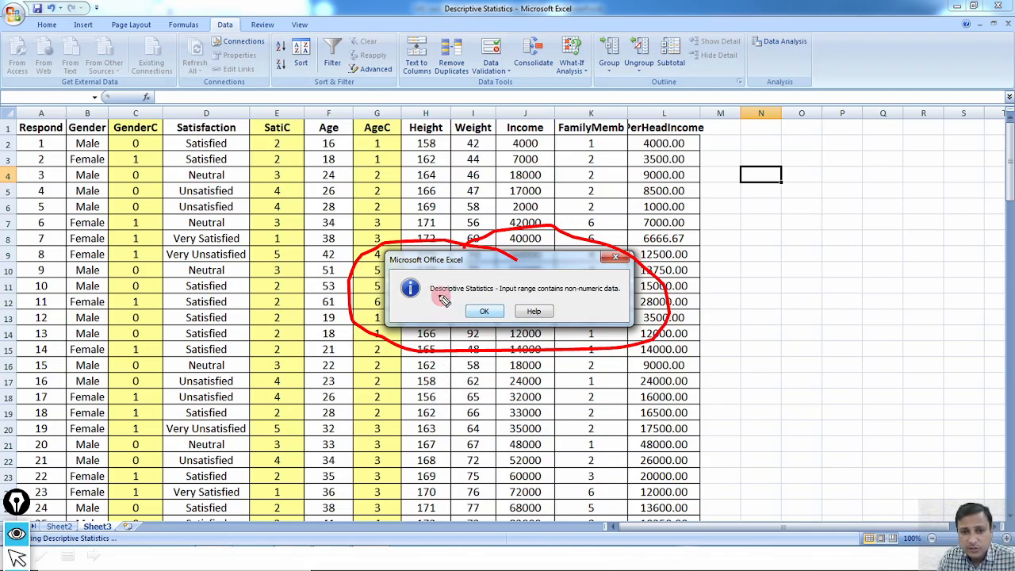
# Step: Mark the non-numeric data message, circle the Gender and Satisfaction headings, draw arrows down and between both columns, and clear the annotations
pyautogui.moveTo(430, 299)
pyautogui.mouseDown()
pyautogui.moveTo(620, 299)
pyautogui.moveTo(572, 316)
pyautogui.moveTo(631, 287)
pyautogui.moveTo(588, 274)
pyautogui.mouseUp()
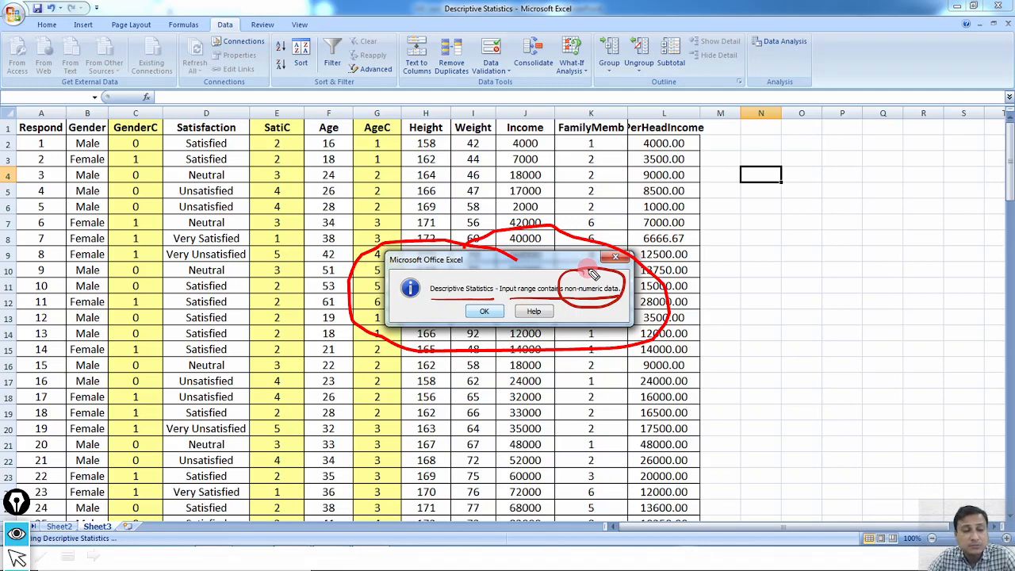
pyautogui.moveTo(95, 118)
pyautogui.mouseDown()
pyautogui.moveTo(106, 139)
pyautogui.moveTo(100, 119)
pyautogui.mouseUp()
pyautogui.moveTo(238, 111); pyautogui.dragTo(236, 107)
pyautogui.moveTo(86, 147)
pyautogui.mouseDown()
pyautogui.moveTo(81, 238)
pyautogui.moveTo(115, 235)
pyautogui.mouseUp()
pyautogui.moveTo(215, 142)
pyautogui.mouseDown()
pyautogui.moveTo(204, 171)
pyautogui.moveTo(203, 265)
pyautogui.moveTo(228, 254)
pyautogui.mouseUp()
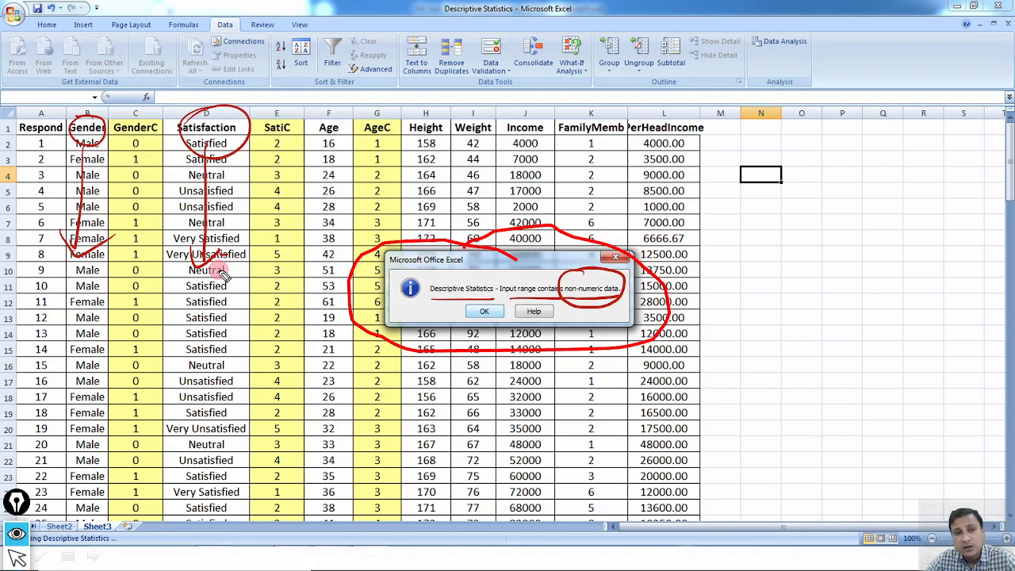
pyautogui.moveTo(96, 125)
pyautogui.mouseDown()
pyautogui.moveTo(158, 89)
pyautogui.moveTo(194, 111)
pyautogui.moveTo(183, 105)
pyautogui.mouseUp()
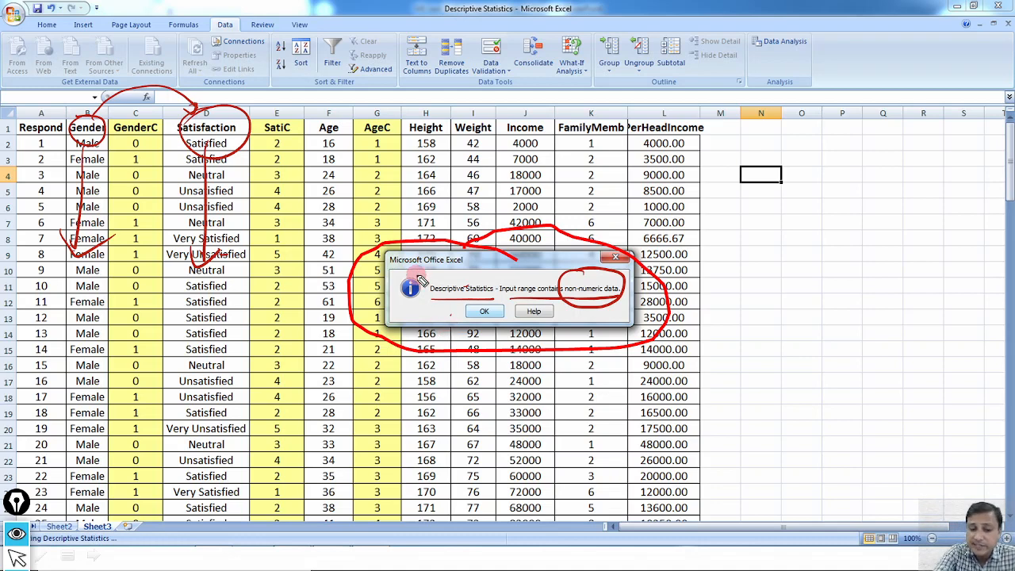
pyautogui.hotkey('ctrl', 'shift', '7')
pyautogui.hotkey('ctrl', 'shift', '2')
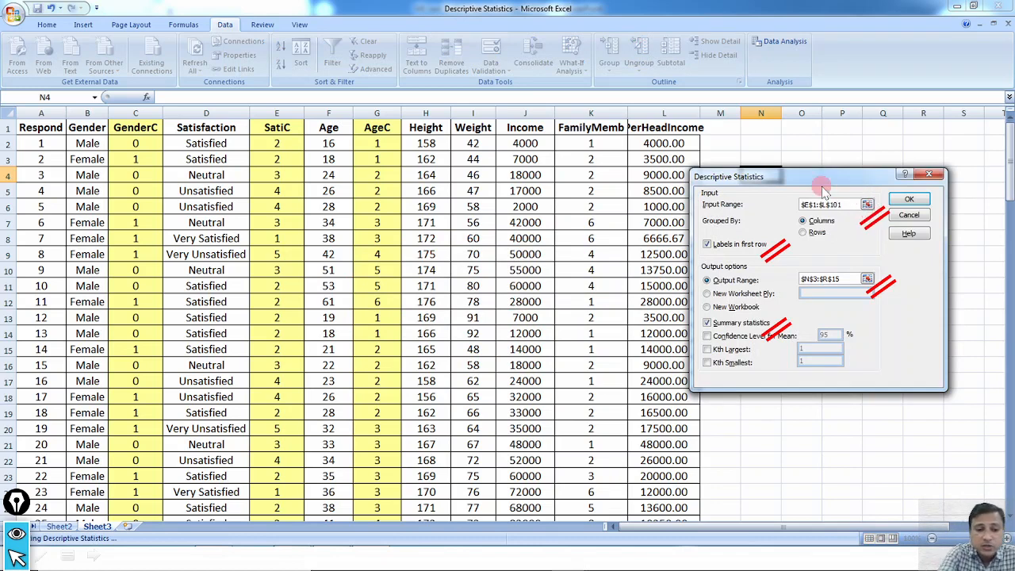
# Step: Circle and cross out the Gender and Satisfaction headings, and bracket the headings from SatiC to PerHeadIncome
pyautogui.hotkey('ctrl', 'shift', '3')
pyautogui.moveTo(78, 113)
pyautogui.mouseDown()
pyautogui.moveTo(91, 139)
pyautogui.moveTo(75, 127)
pyautogui.mouseUp()
pyautogui.moveTo(216, 111)
pyautogui.mouseDown()
pyautogui.moveTo(84, 114)
pyautogui.moveTo(107, 133)
pyautogui.mouseUp()
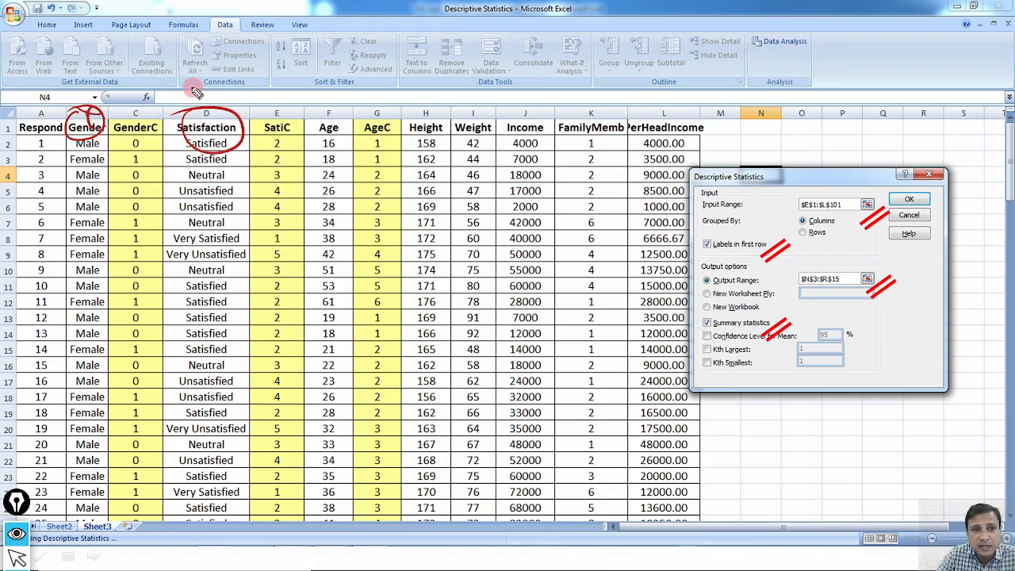
pyautogui.moveTo(196, 92); pyautogui.dragTo(200, 139)
pyautogui.moveTo(268, 119)
pyautogui.mouseDown()
pyautogui.moveTo(262, 100)
pyautogui.moveTo(621, 93)
pyautogui.moveTo(674, 103)
pyautogui.moveTo(677, 119)
pyautogui.mouseUp()
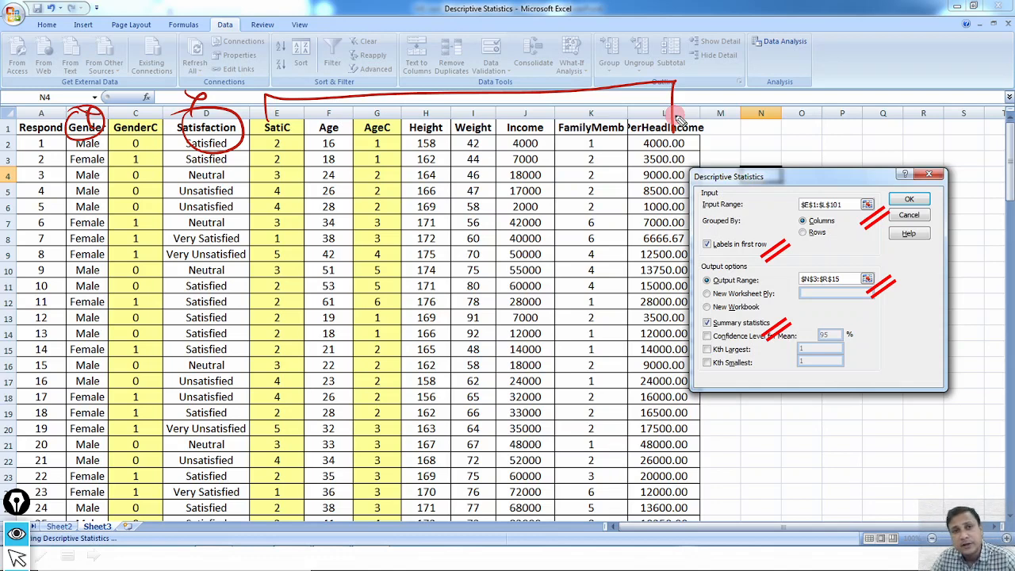
# Step: Clear the annotations and run Descriptive Statistics on $E$1:$L$101 with first-row labels, output range $N$3:$R$15 and summary statistics
pyautogui.hotkey('ctrl', 'shift', '7')
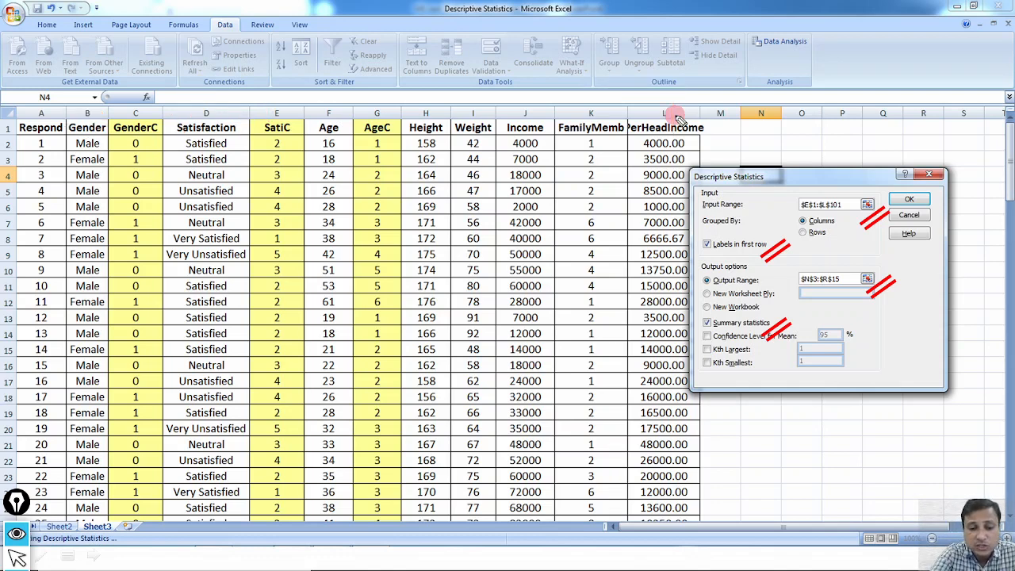
pyautogui.hotkey('ctrl', 'shift', '2')
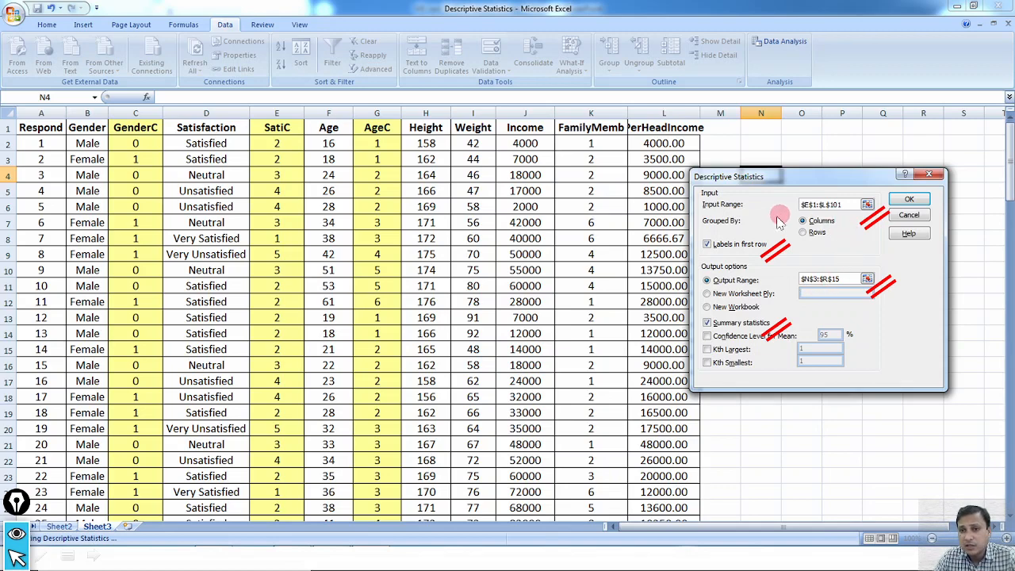
pyautogui.click(909, 199)
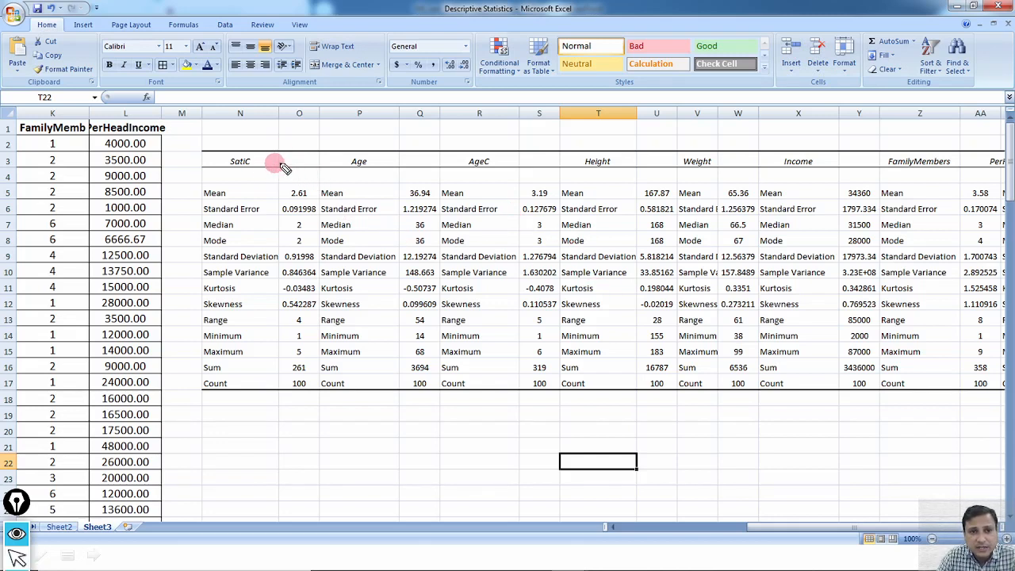
# Step: Tick SatiC, underline the Age, AgeC, Height and Weight headings, circle the Height labels and Weight values, and clear the annotations
pyautogui.moveTo(290, 165)
pyautogui.mouseDown()
pyautogui.moveTo(333, 151)
pyautogui.moveTo(386, 168)
pyautogui.mouseUp()
pyautogui.moveTo(458, 167); pyautogui.dragTo(501, 167)
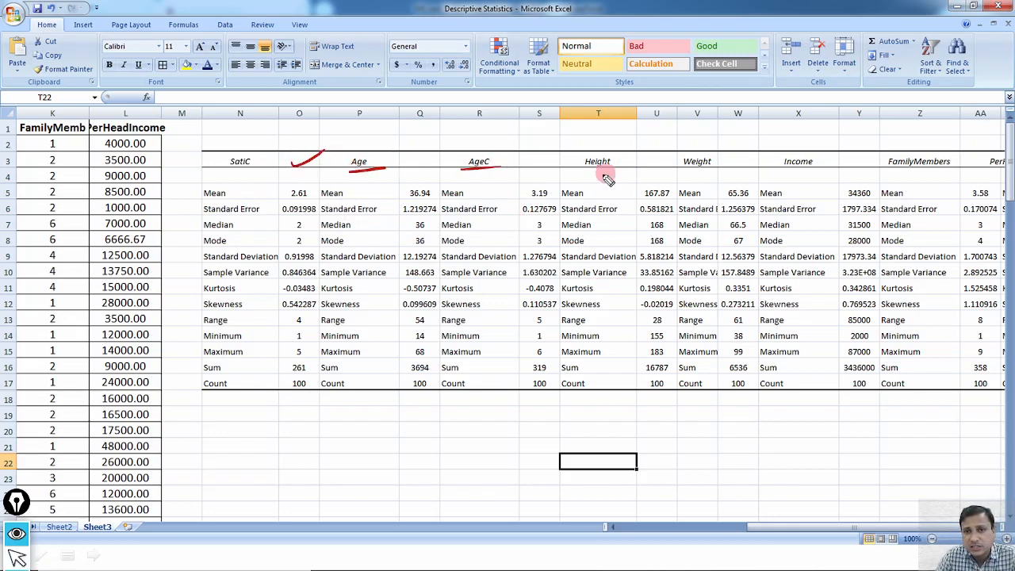
pyautogui.moveTo(589, 171); pyautogui.dragTo(713, 168)
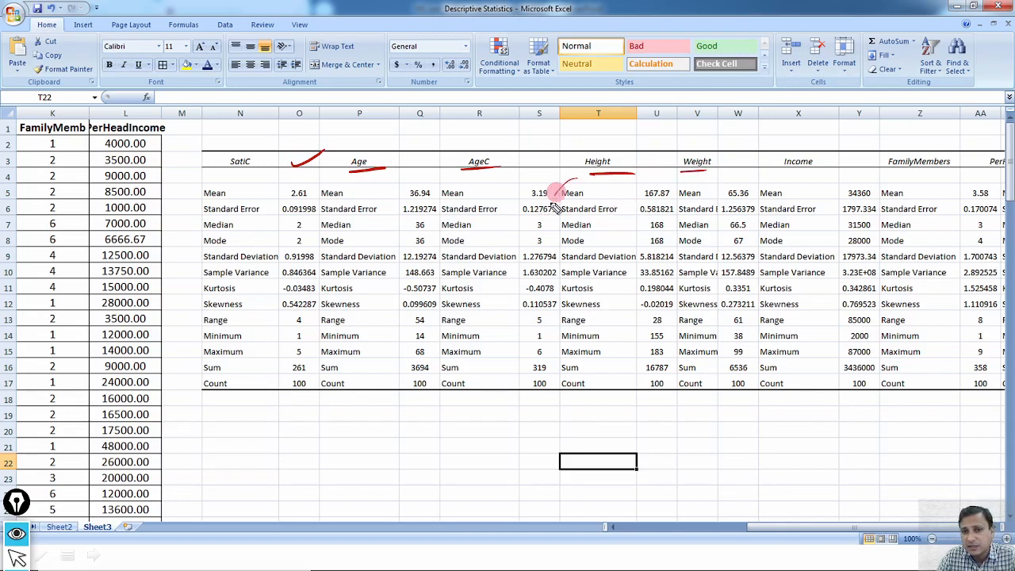
pyautogui.moveTo(577, 181)
pyautogui.mouseDown()
pyautogui.moveTo(612, 394)
pyautogui.moveTo(559, 169)
pyautogui.mouseUp()
pyautogui.moveTo(639, 207); pyautogui.dragTo(624, 213)
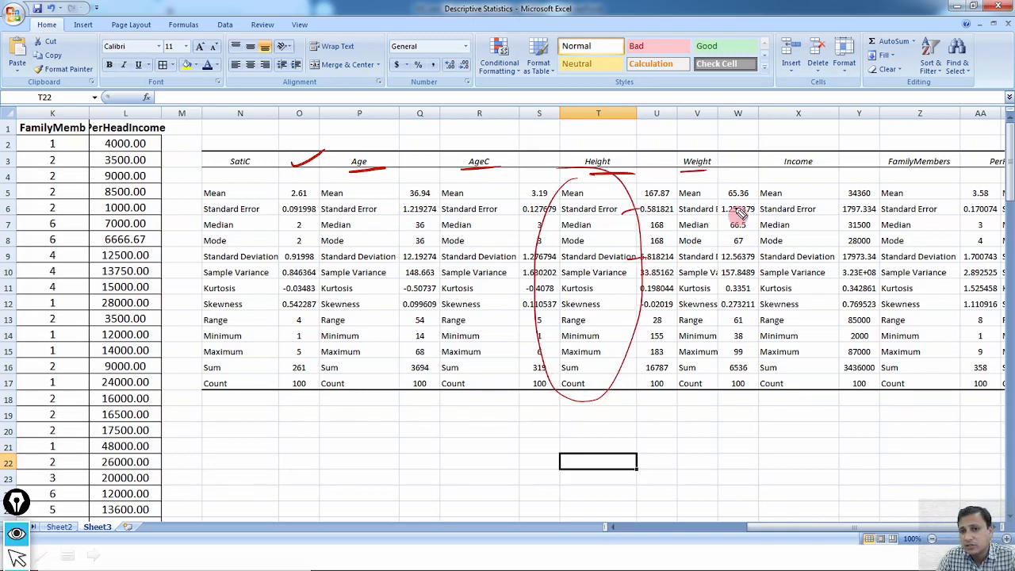
pyautogui.moveTo(746, 177); pyautogui.dragTo(734, 388)
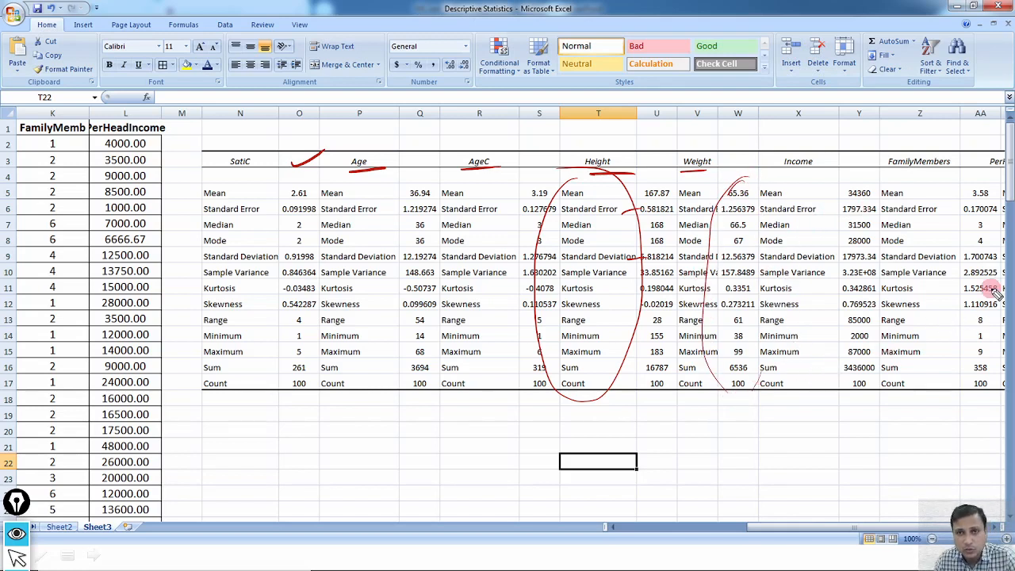
pyautogui.press('e')
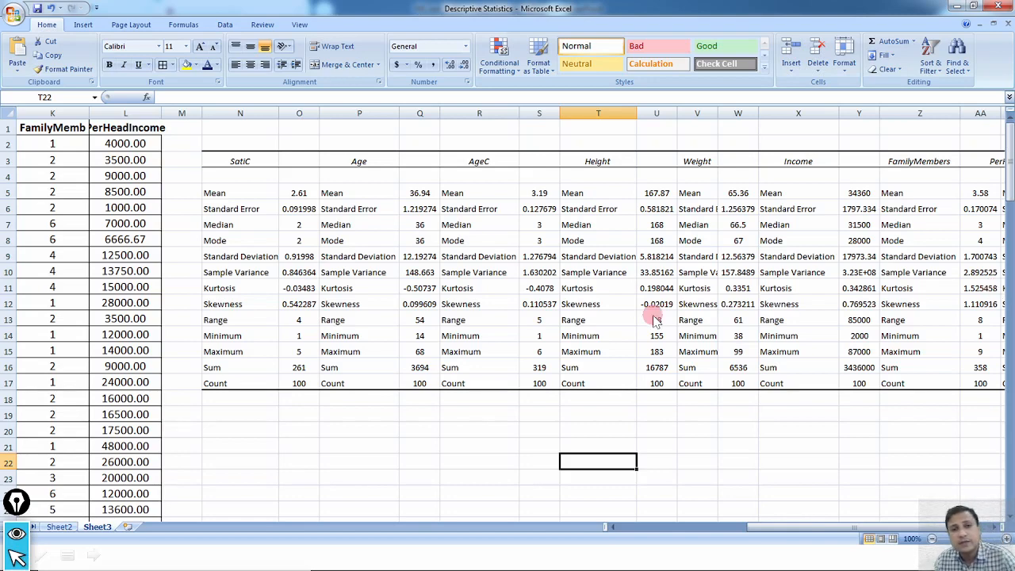
# Step: Show the results comparison slide, tick Mean, Median and Mode, tick and underline the 'Data Analysis' Results title, and clear the annotations
pyautogui.click(540, 344)
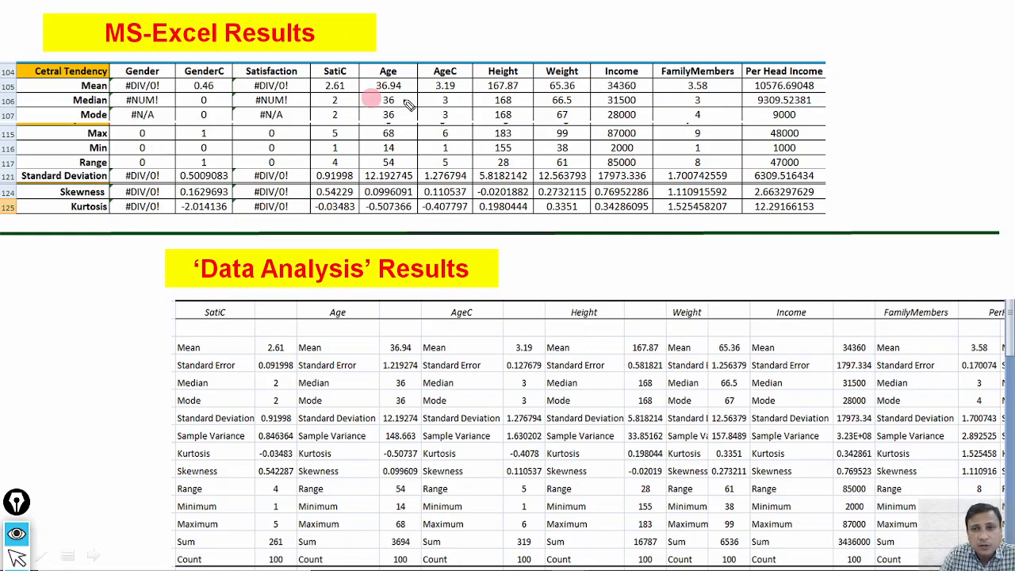
pyautogui.moveTo(44, 100)
pyautogui.mouseDown()
pyautogui.moveTo(62, 98)
pyautogui.moveTo(66, 117)
pyautogui.mouseUp()
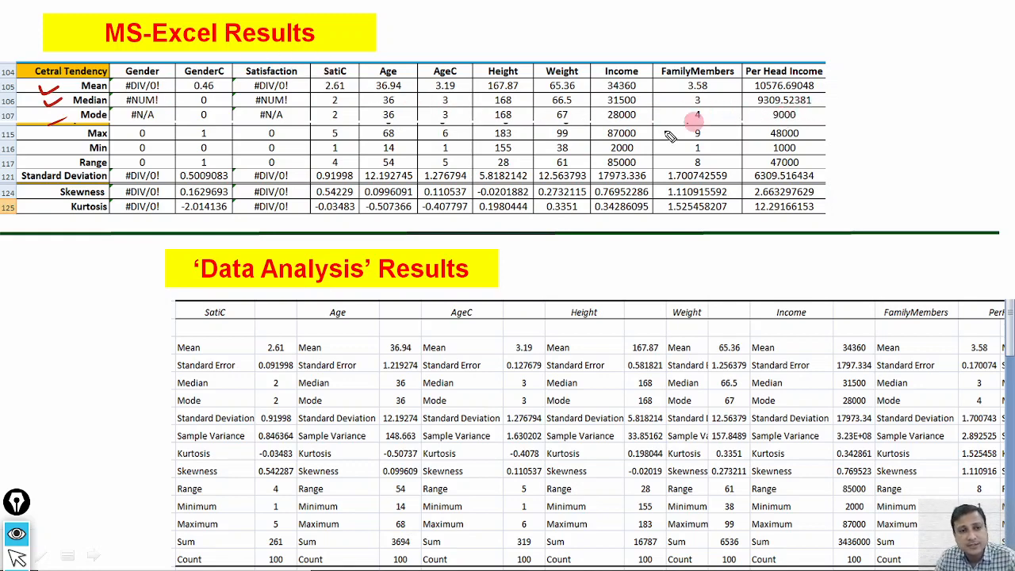
pyautogui.moveTo(141, 273); pyautogui.dragTo(168, 267)
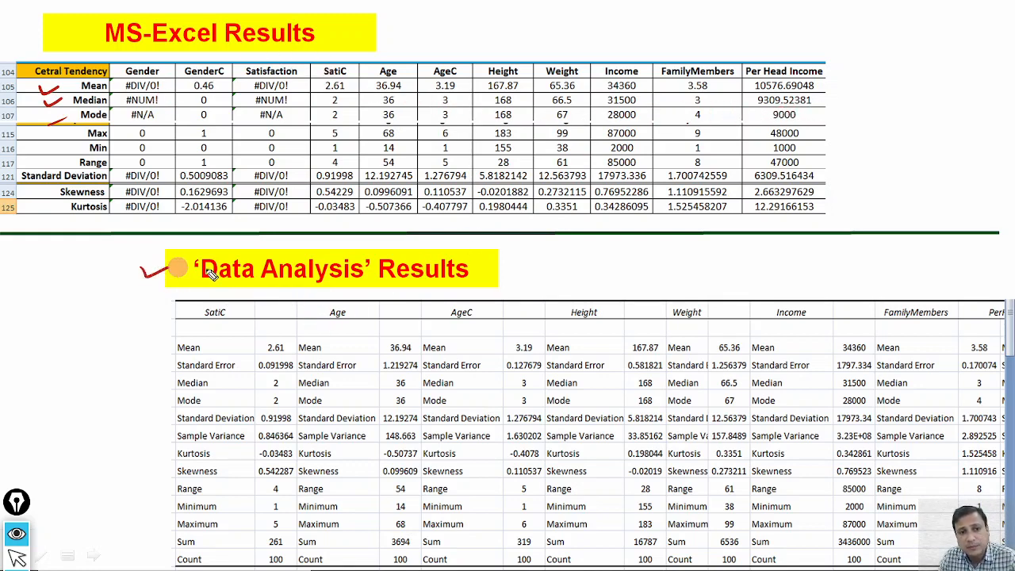
pyautogui.moveTo(213, 294); pyautogui.dragTo(329, 289)
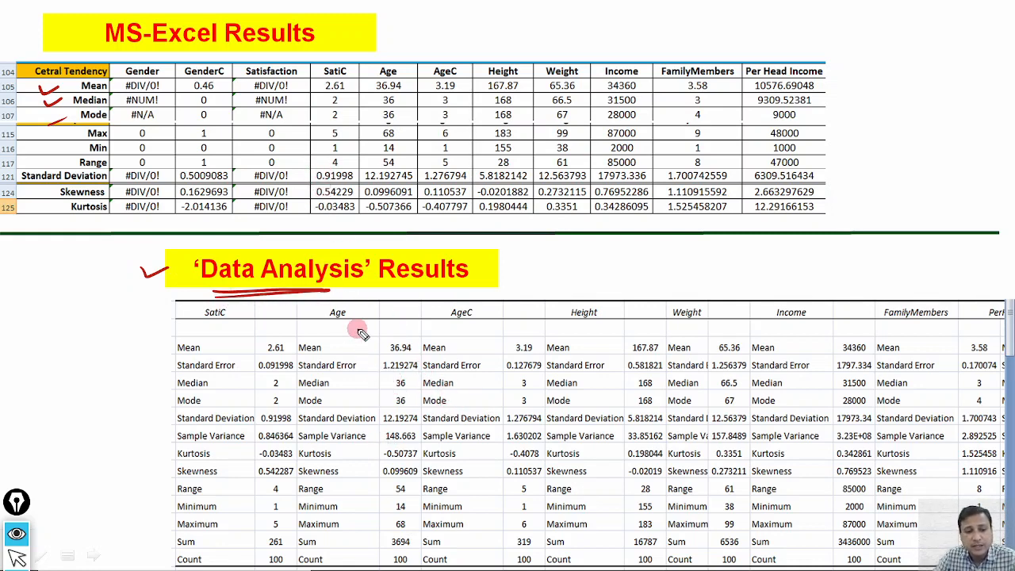
pyautogui.hotkey('ctrl', 'shift', '7')
pyautogui.hotkey('ctrl', 'shift', '2')
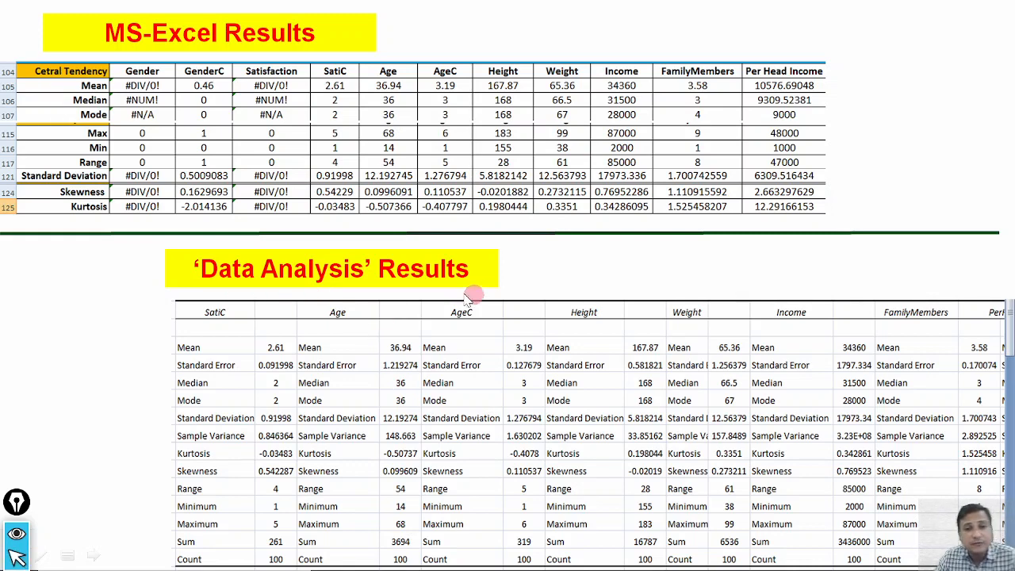
# Step: Underline the mean Age value in both result tables, tick Mean in the MS-Excel table and underline Mean in the Data Analysis table
pyautogui.hotkey('ctrl', 'shift', '6')
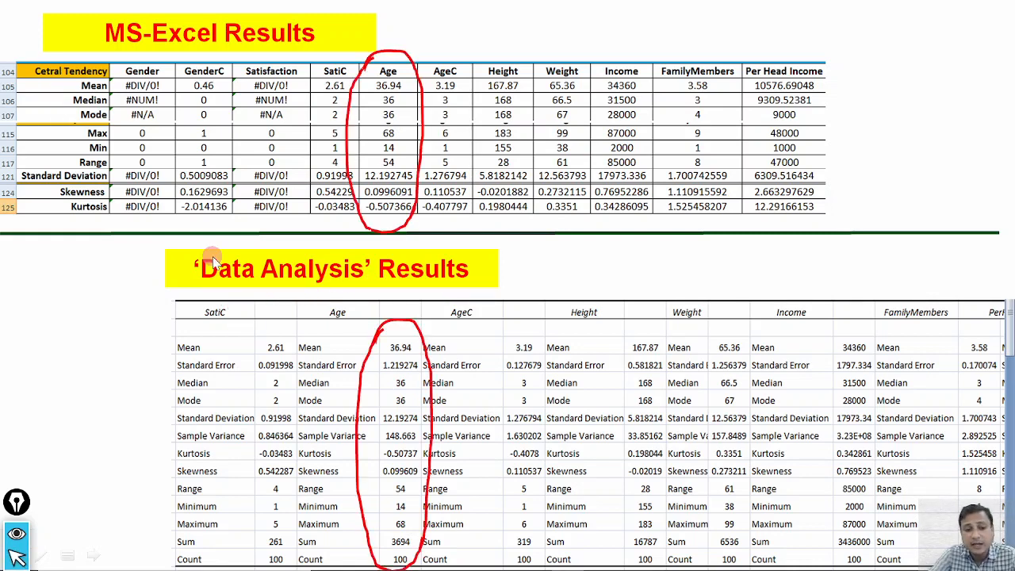
pyautogui.hotkey('ctrl', 'shift', '3')
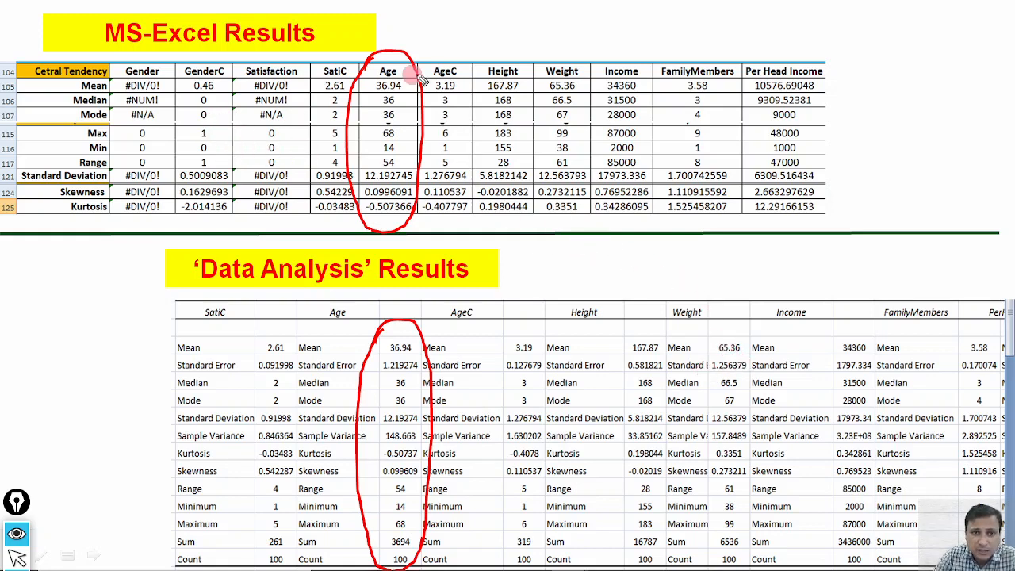
pyautogui.moveTo(374, 92); pyautogui.dragTo(410, 92)
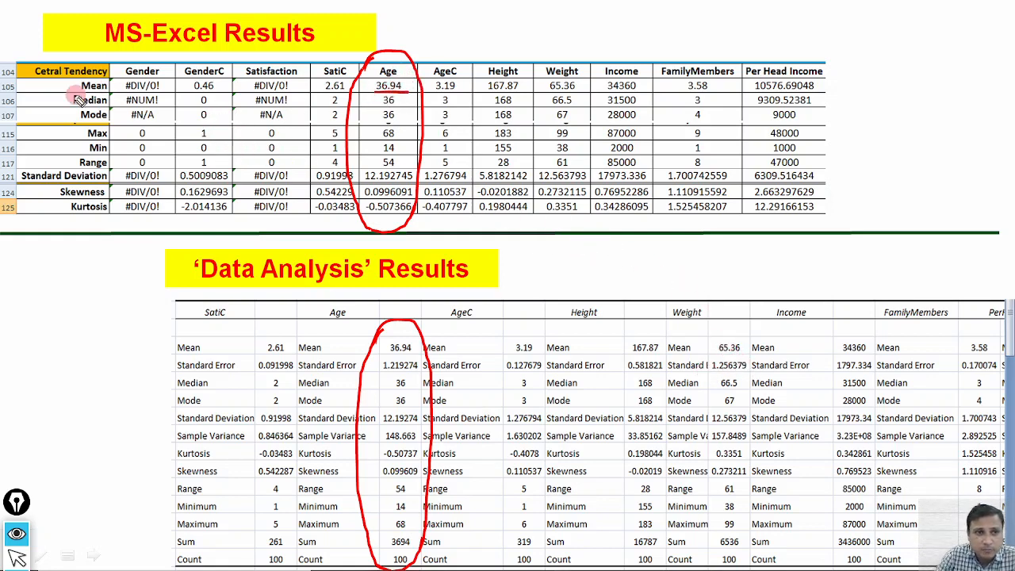
pyautogui.moveTo(64, 87); pyautogui.dragTo(79, 82)
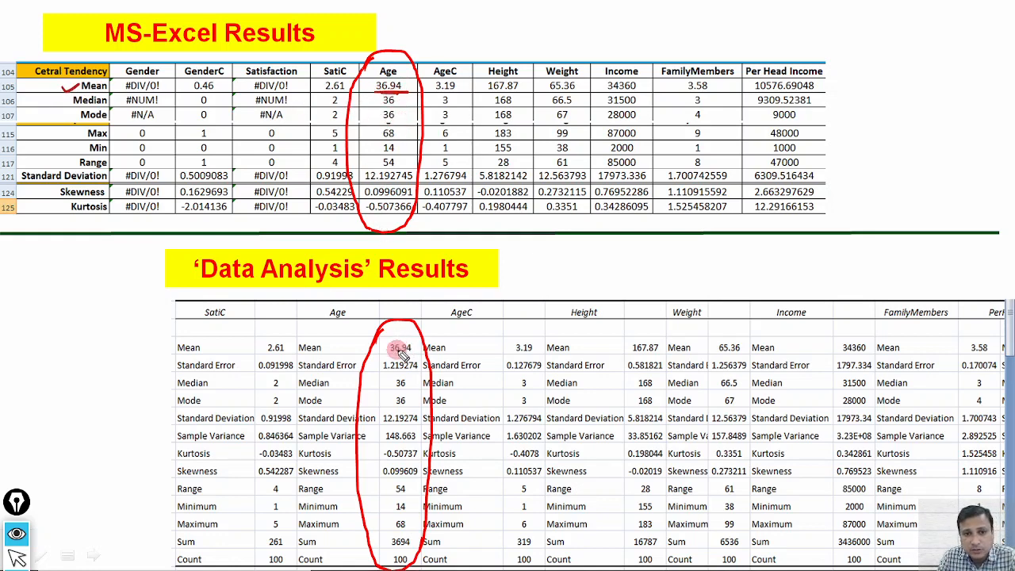
pyautogui.moveTo(389, 358); pyautogui.dragTo(411, 358)
pyautogui.moveTo(309, 358); pyautogui.dragTo(322, 356)
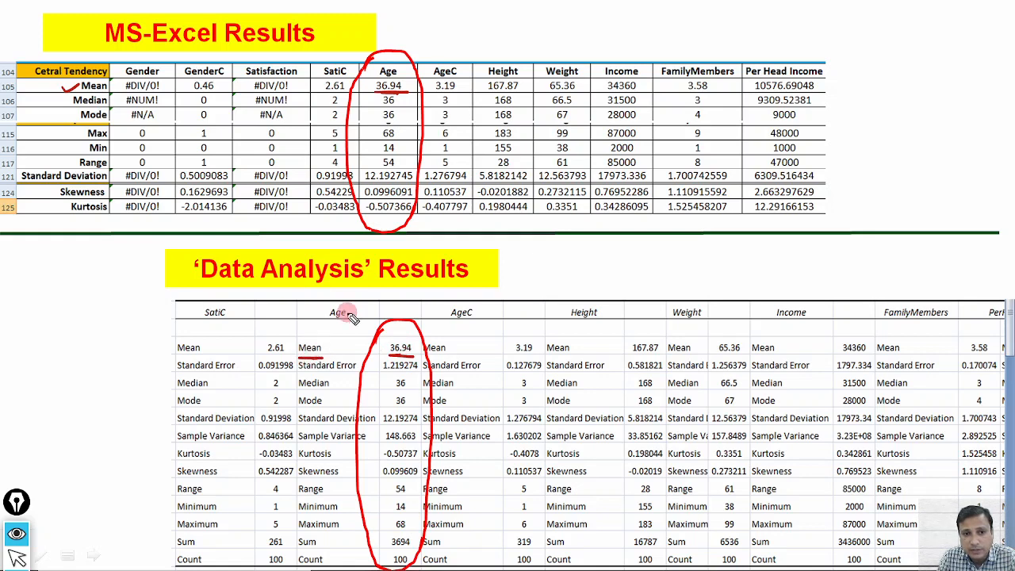
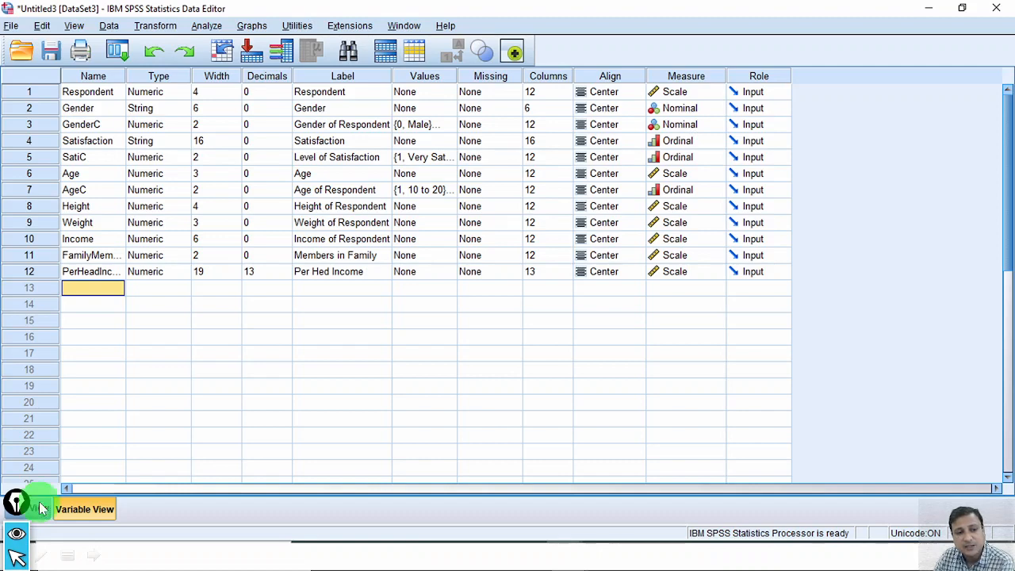
# Step: Switch to SPSS, show the dataset in Data View, mark the Frequencies and Descriptives commands, and open Frequencies
pyautogui.click(40, 509)
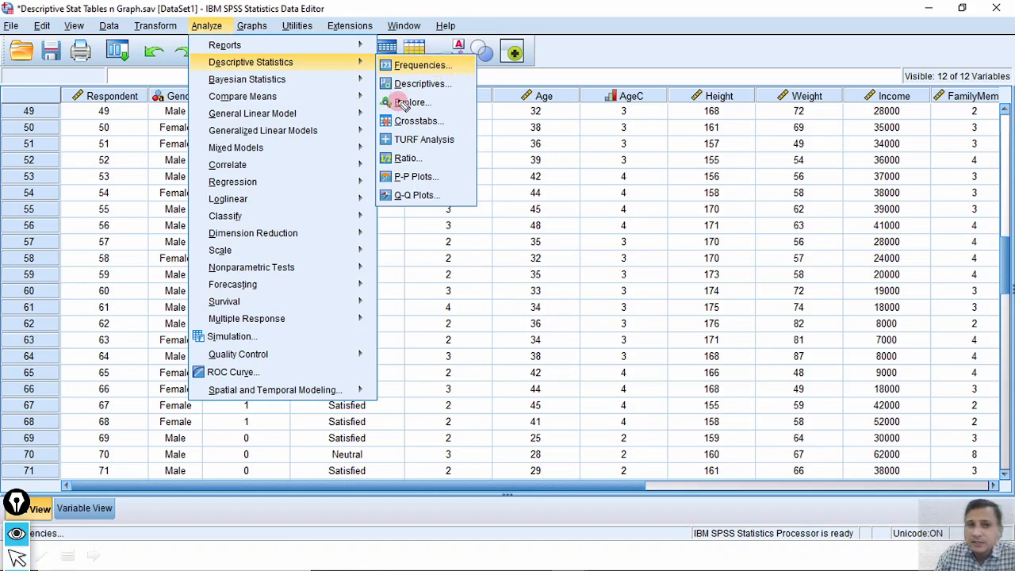
pyautogui.moveTo(455, 66)
pyautogui.mouseDown()
pyautogui.moveTo(475, 61)
pyautogui.moveTo(475, 77)
pyautogui.mouseUp()
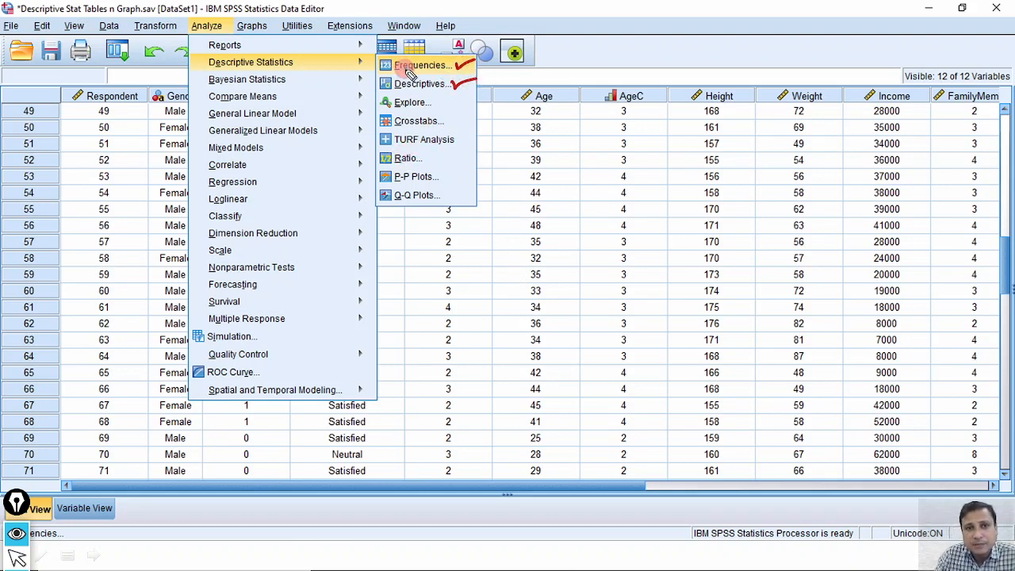
pyautogui.moveTo(395, 74); pyautogui.dragTo(452, 71)
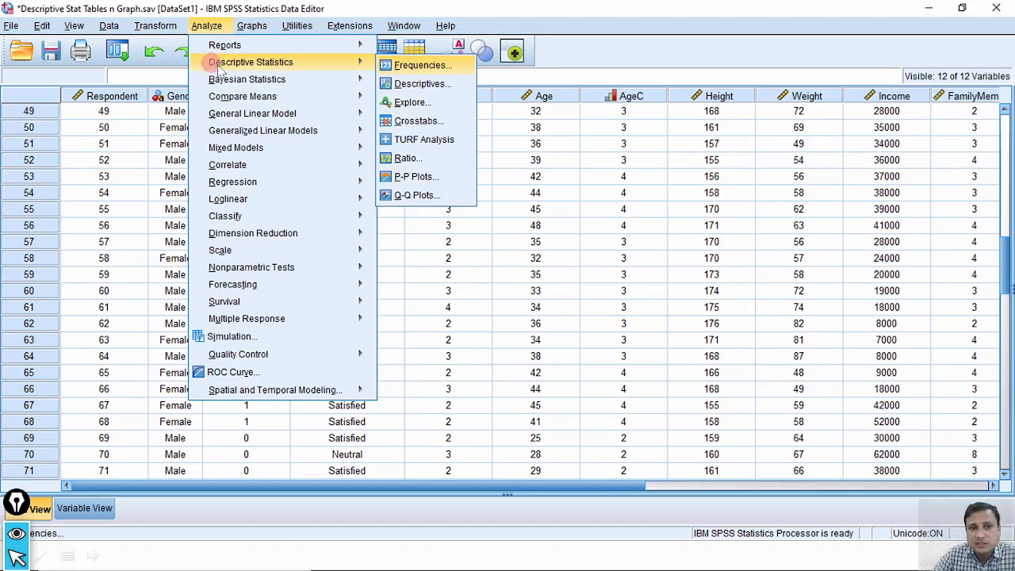
pyautogui.click(449, 69)
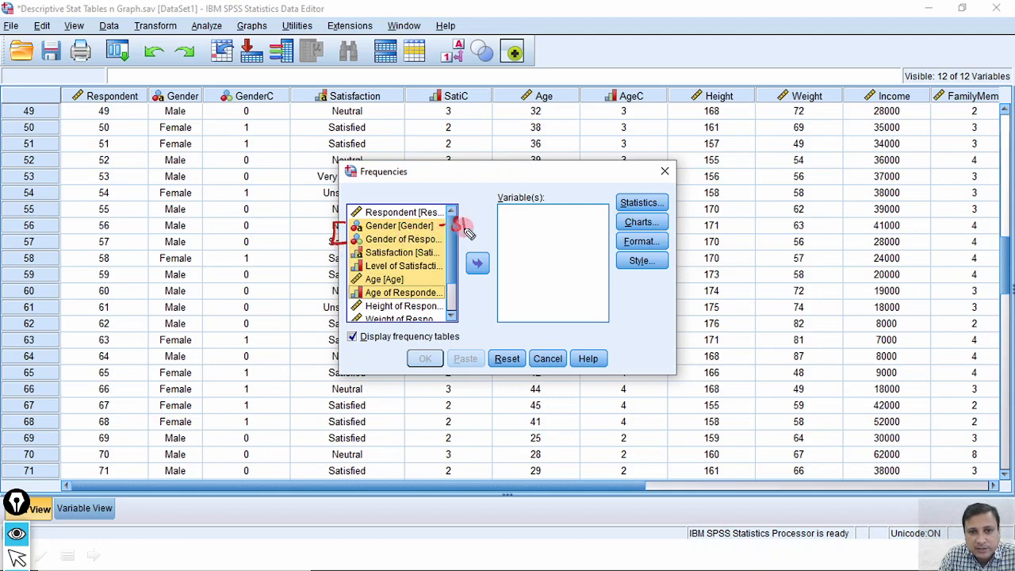
# Step: Annotate the selected variables in the Frequencies dialog with String, Nom and Ord notes, mark Age of Respondent, and clear the annotations
pyautogui.moveTo(465, 229)
pyautogui.mouseDown()
pyautogui.moveTo(469, 218)
pyautogui.moveTo(489, 227)
pyautogui.mouseUp()
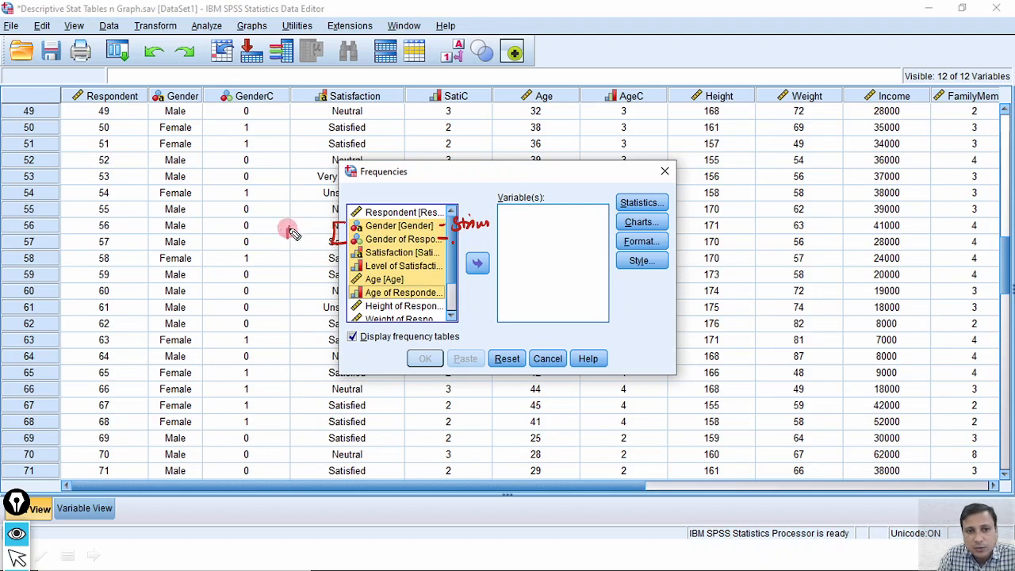
pyautogui.moveTo(287, 236)
pyautogui.mouseDown()
pyautogui.moveTo(326, 233)
pyautogui.moveTo(344, 275)
pyautogui.moveTo(299, 271)
pyautogui.moveTo(333, 255)
pyautogui.mouseUp()
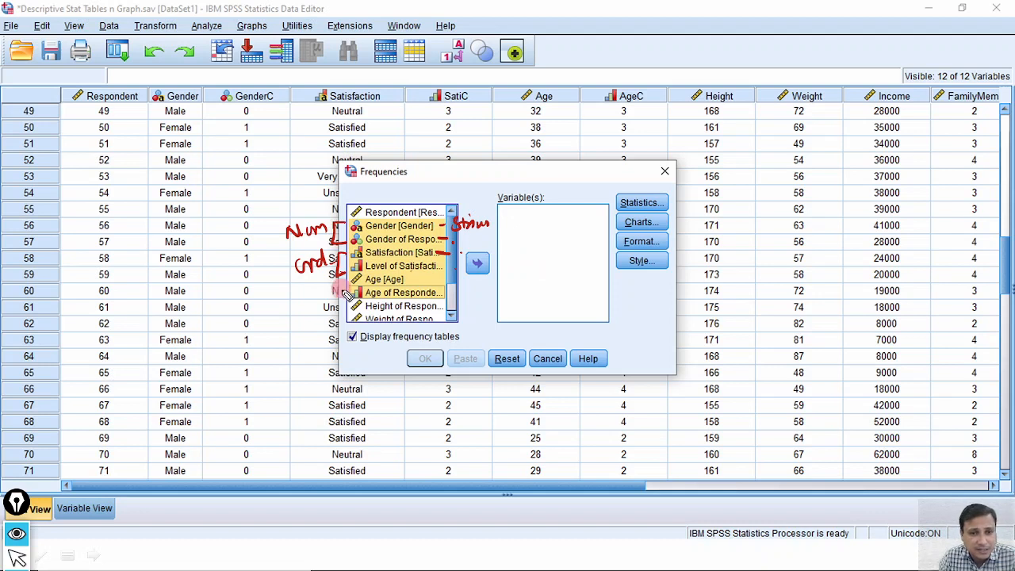
pyautogui.moveTo(331, 284)
pyautogui.mouseDown()
pyautogui.moveTo(360, 277)
pyautogui.moveTo(362, 296)
pyautogui.mouseUp()
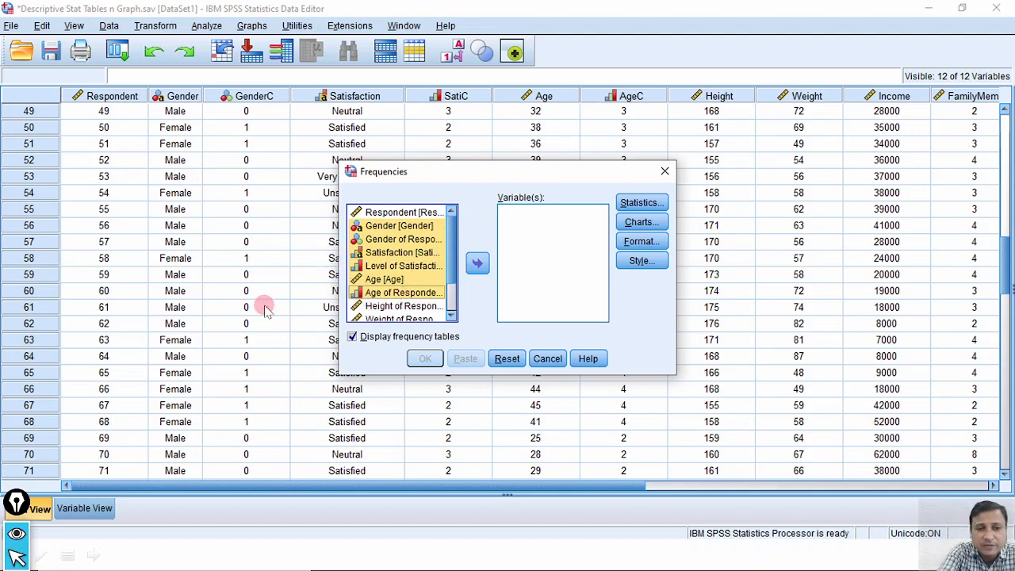
# Step: Run Frequencies on the six selected gender, satisfaction and age variables with their statistics and without frequency tables
pyautogui.click(478, 266)
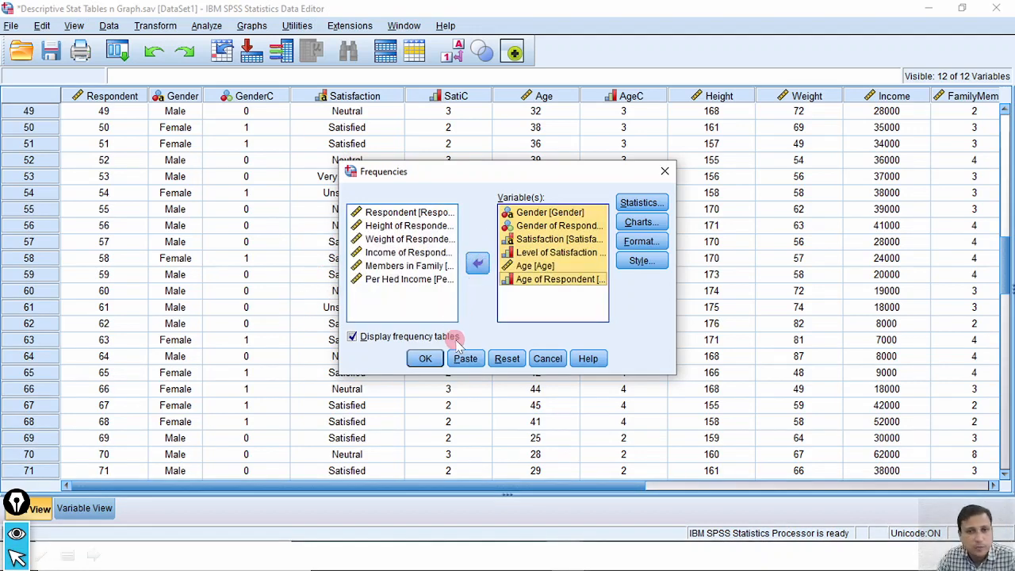
pyautogui.click(655, 204)
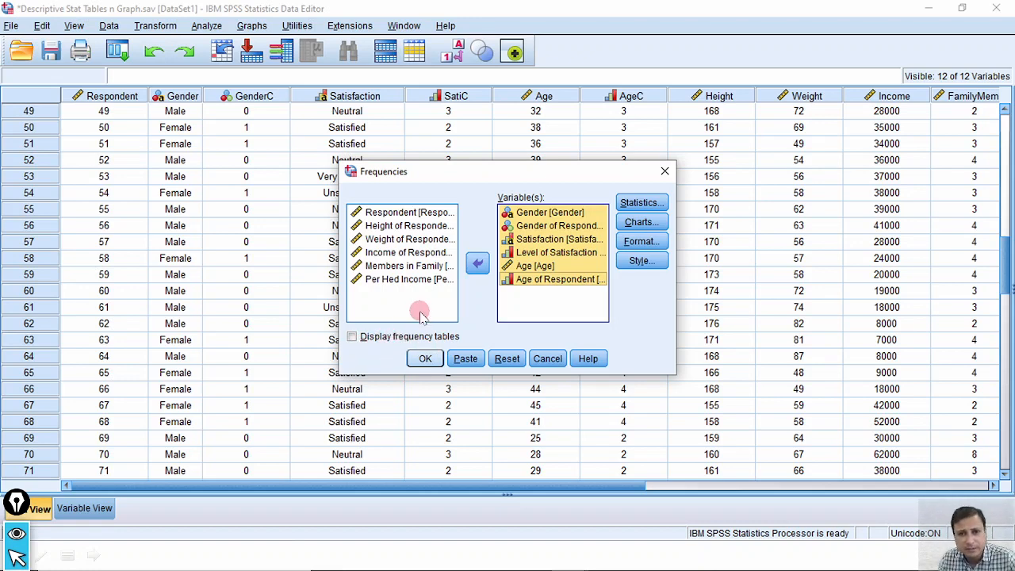
pyautogui.click(428, 358)
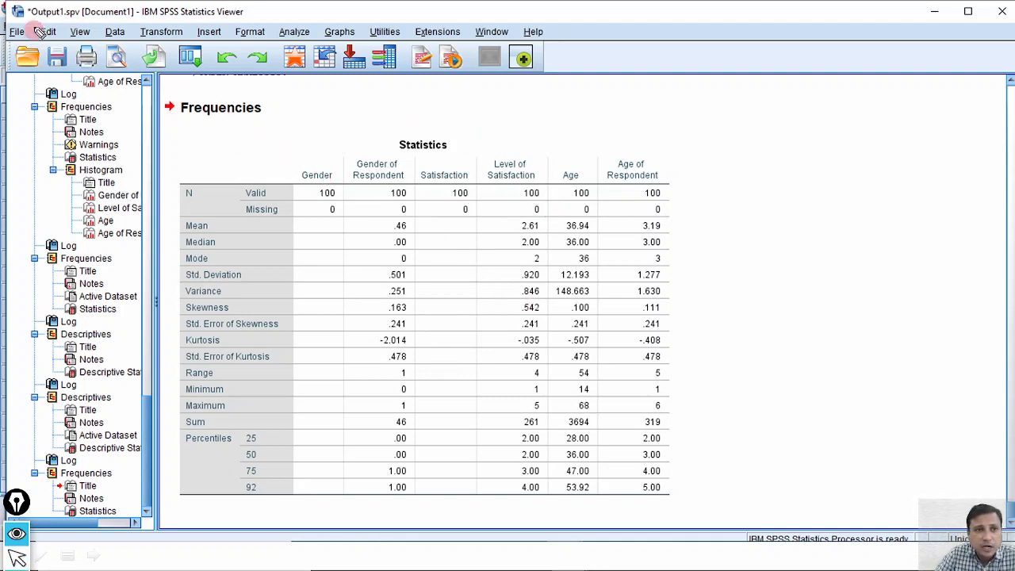
# Step: Underline the output file name, bracket the variable headings of the Statistics table, and tick its rows from Mean to Sum
pyautogui.moveTo(59, 26); pyautogui.dragTo(107, 21)
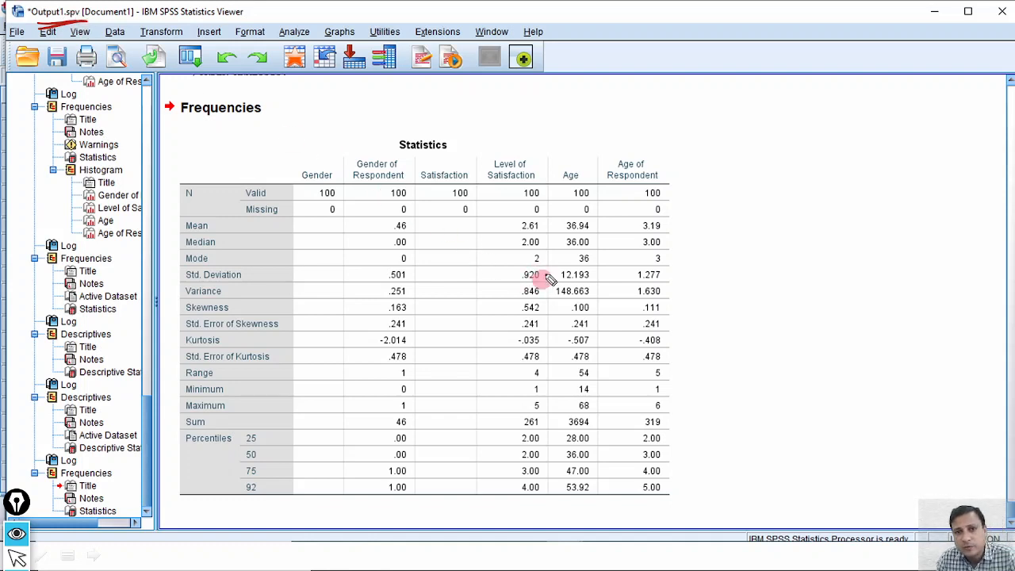
pyautogui.moveTo(310, 159)
pyautogui.mouseDown()
pyautogui.moveTo(318, 129)
pyautogui.moveTo(587, 131)
pyautogui.moveTo(674, 153)
pyautogui.mouseUp()
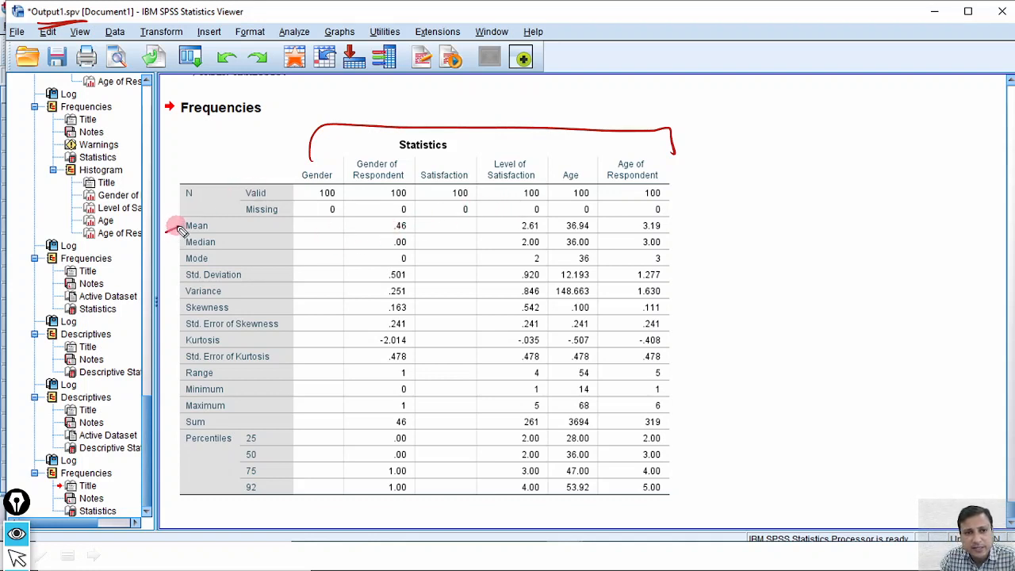
pyautogui.moveTo(160, 253); pyautogui.dragTo(175, 247)
pyautogui.moveTo(167, 273); pyautogui.dragTo(181, 267)
pyautogui.moveTo(164, 303); pyautogui.dragTo(176, 294)
pyautogui.moveTo(165, 329); pyautogui.dragTo(182, 324)
pyautogui.moveTo(173, 363)
pyautogui.mouseDown()
pyautogui.moveTo(187, 355)
pyautogui.moveTo(182, 384)
pyautogui.mouseUp()
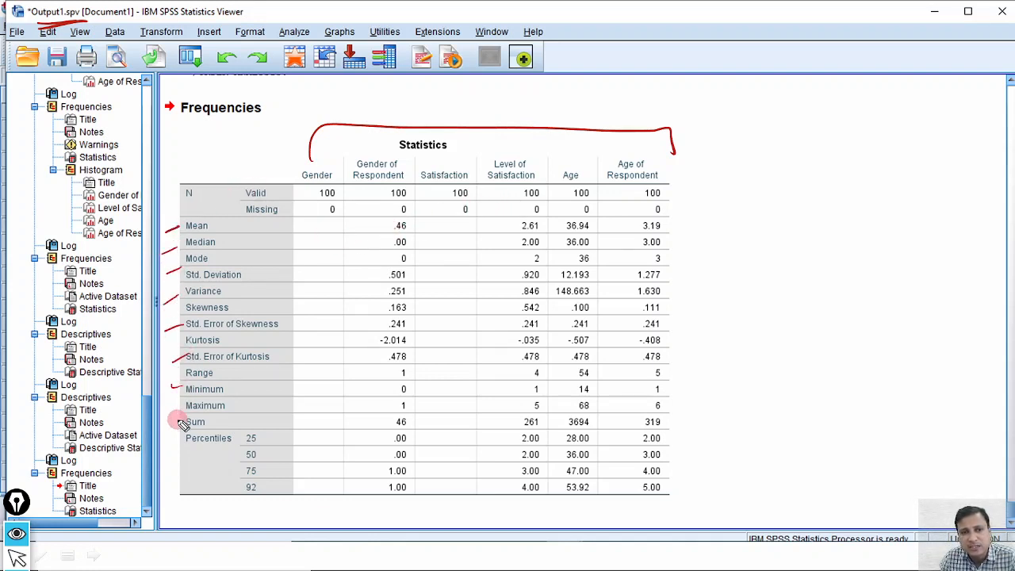
pyautogui.moveTo(179, 427); pyautogui.dragTo(190, 424)
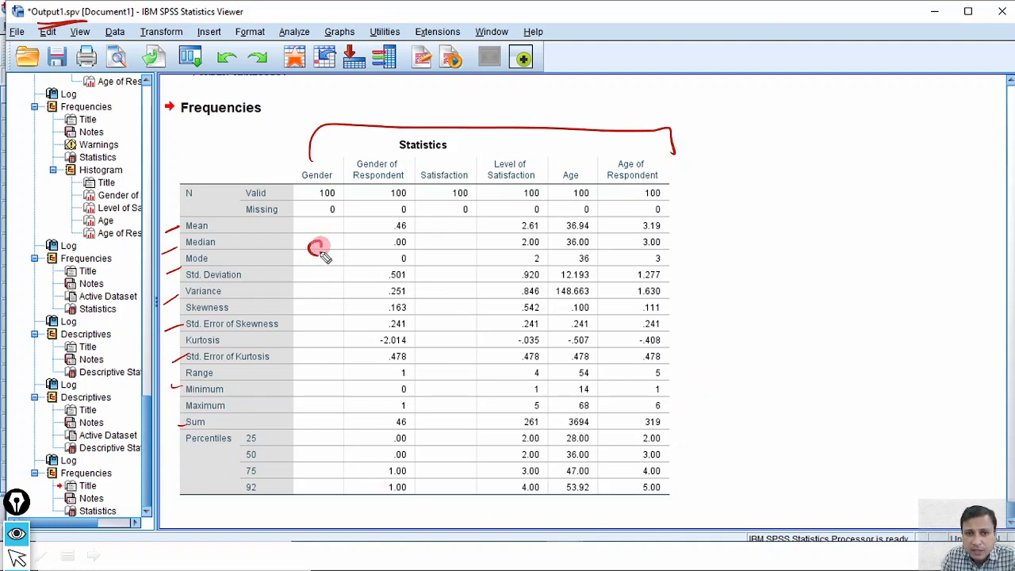
# Step: Draw question marks over the blank cells of the Gender and Satisfaction columns in the Statistics table
pyautogui.moveTo(321, 252); pyautogui.dragTo(324, 277)
pyautogui.moveTo(313, 298); pyautogui.dragTo(318, 296)
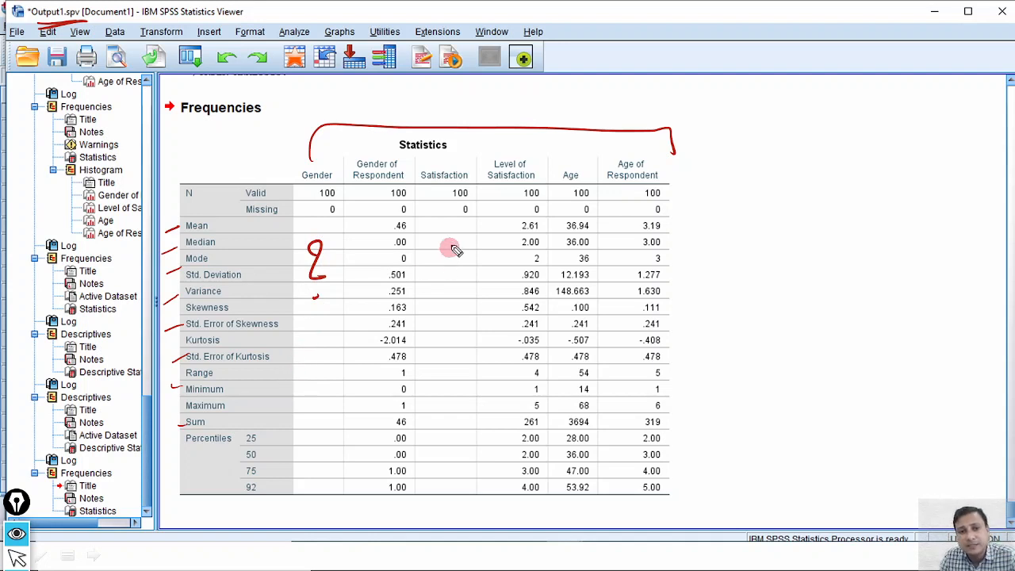
pyautogui.moveTo(442, 238)
pyautogui.mouseDown()
pyautogui.moveTo(449, 225)
pyautogui.moveTo(467, 276)
pyautogui.moveTo(459, 298)
pyautogui.mouseUp()
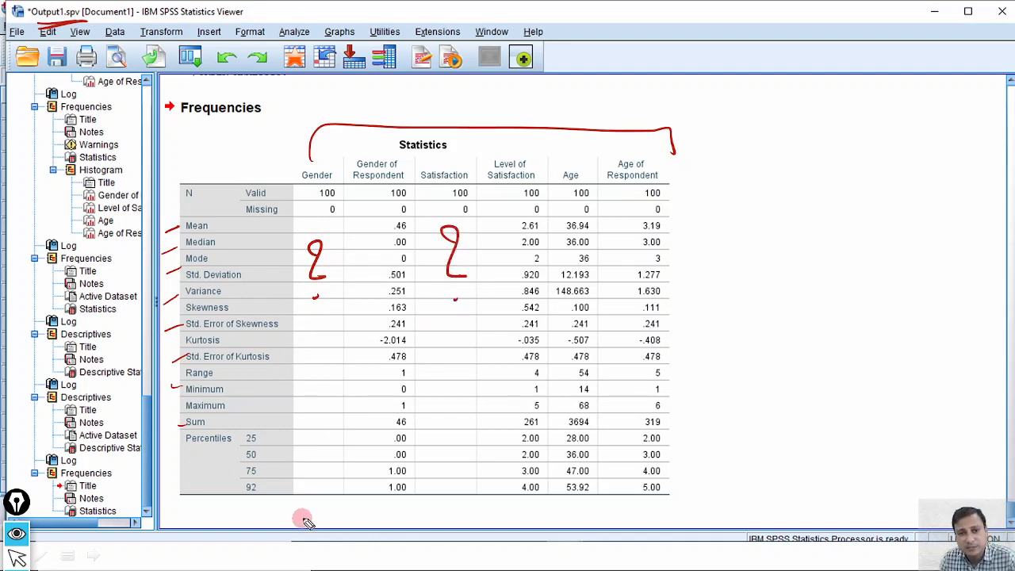
# Step: Circle sample values under Gender of Respondent, Level of Satisfaction and Age, bracket the statistic labels from Mean downward, and clear the annotations
pyautogui.moveTo(401, 226); pyautogui.dragTo(396, 220)
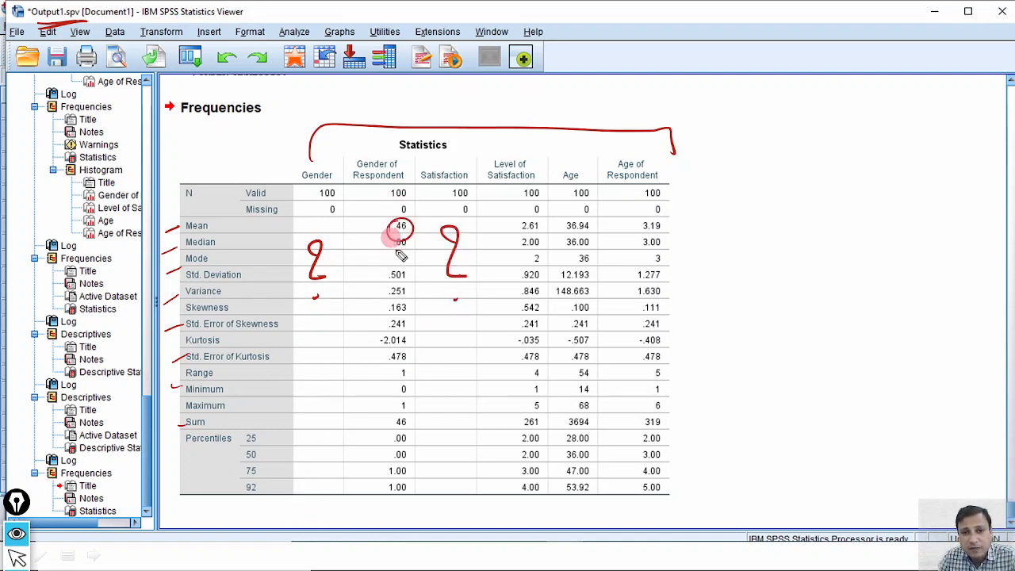
pyautogui.moveTo(392, 270); pyautogui.dragTo(400, 272)
pyautogui.moveTo(386, 362)
pyautogui.mouseDown()
pyautogui.moveTo(405, 372)
pyautogui.moveTo(392, 352)
pyautogui.mouseUp()
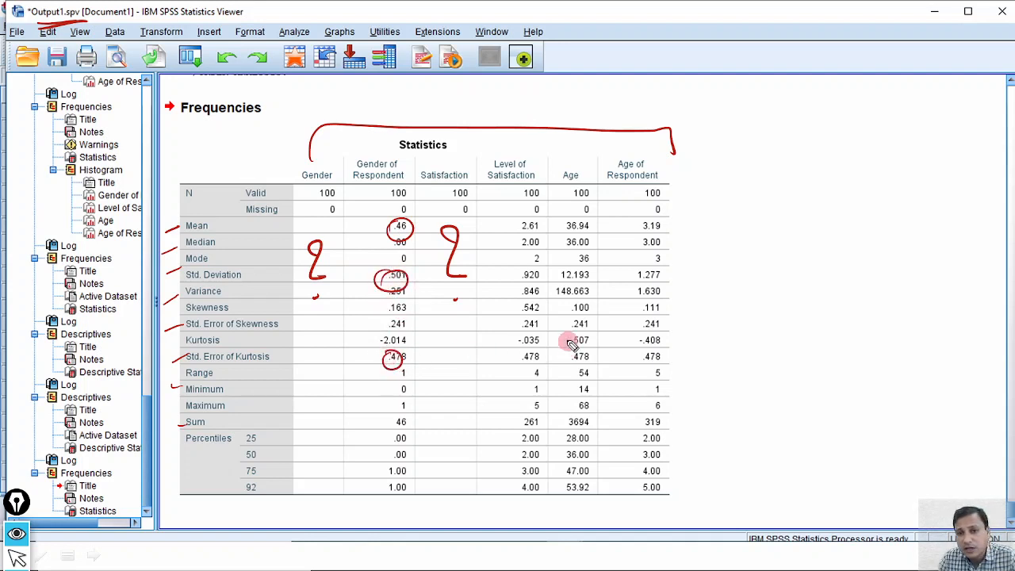
pyautogui.moveTo(540, 333)
pyautogui.mouseDown()
pyautogui.moveTo(527, 331)
pyautogui.moveTo(582, 338)
pyautogui.mouseUp()
pyautogui.moveTo(507, 274)
pyautogui.mouseDown()
pyautogui.moveTo(515, 282)
pyautogui.moveTo(530, 269)
pyautogui.mouseUp()
pyautogui.moveTo(583, 268)
pyautogui.mouseDown()
pyautogui.moveTo(561, 281)
pyautogui.moveTo(593, 271)
pyautogui.moveTo(585, 267)
pyautogui.mouseUp()
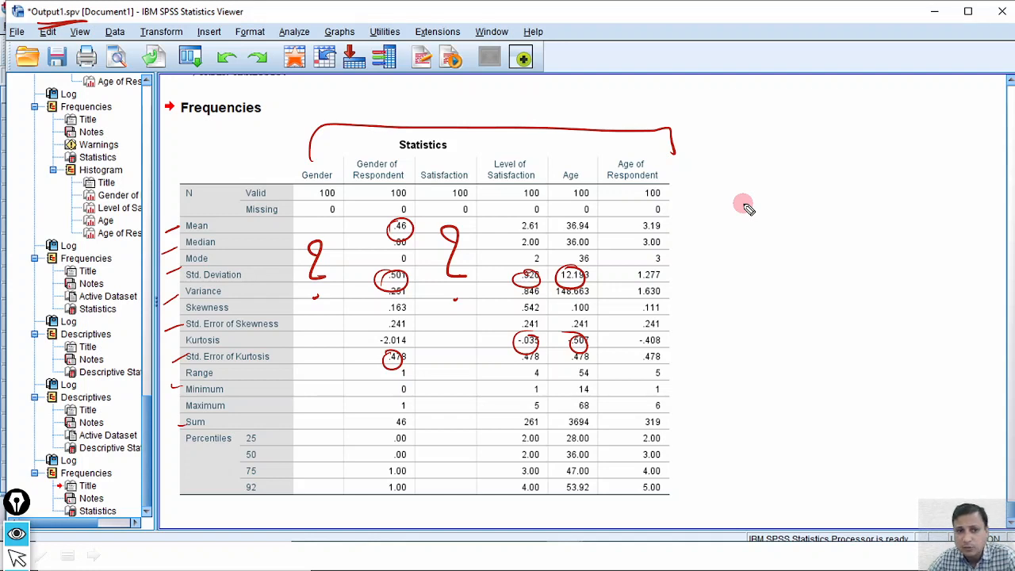
pyautogui.moveTo(224, 226)
pyautogui.mouseDown()
pyautogui.moveTo(236, 235)
pyautogui.moveTo(221, 266)
pyautogui.moveTo(278, 317)
pyautogui.moveTo(249, 324)
pyautogui.mouseUp()
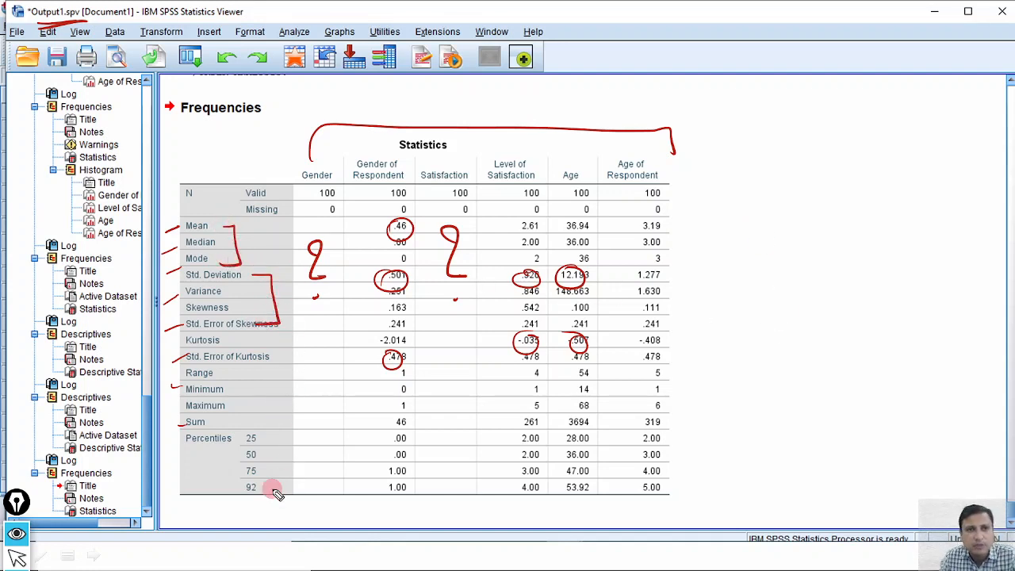
pyautogui.hotkey('ctrl', 'shift', '7')
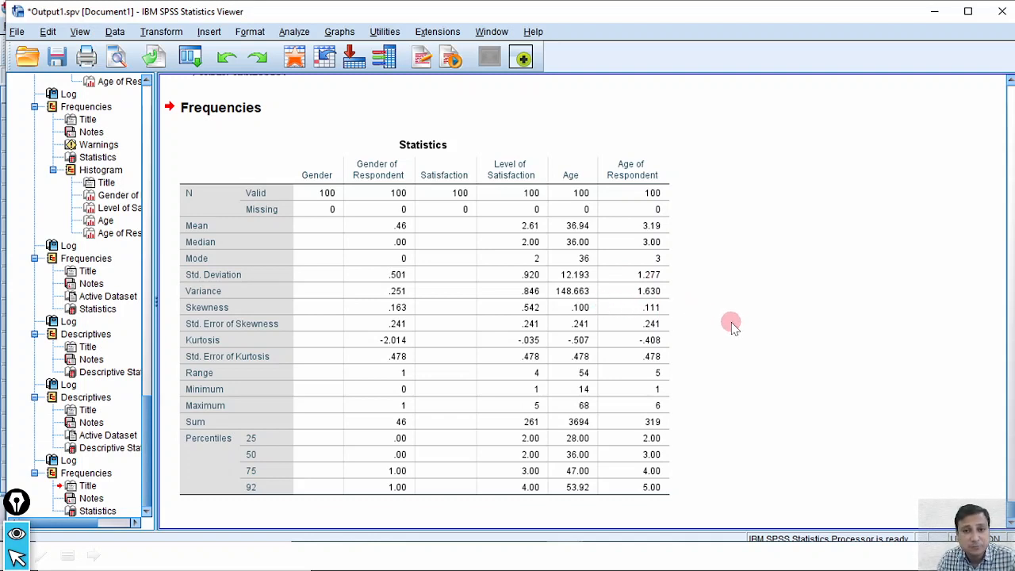
# Step: Show the OTHER WAY IN SPSS slide, return to the SPSS data, and open Descriptives from the descriptive statistics commands
pyautogui.hotkey('alt', 'Tab')
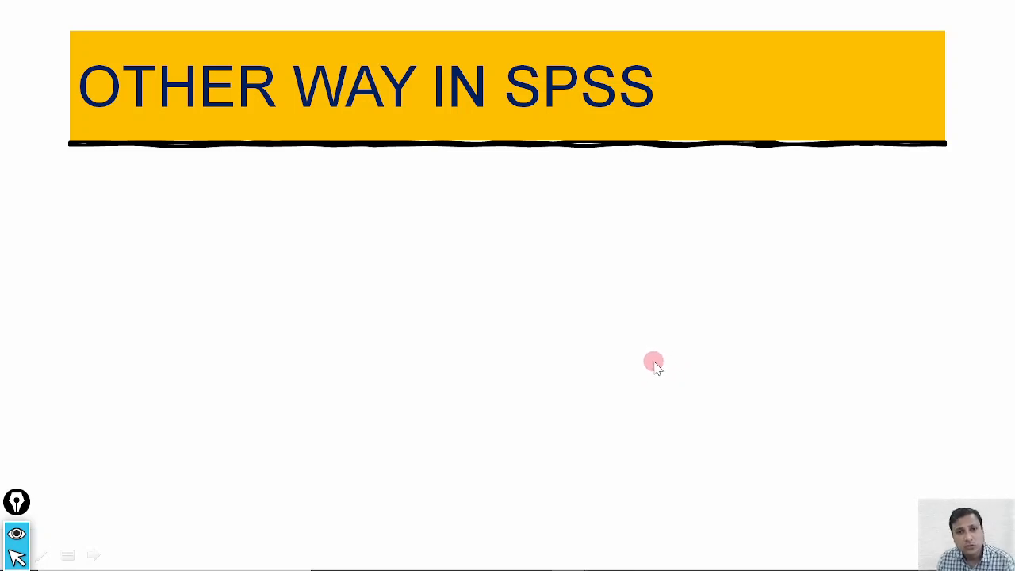
pyautogui.hotkey('alt', 'Tab')
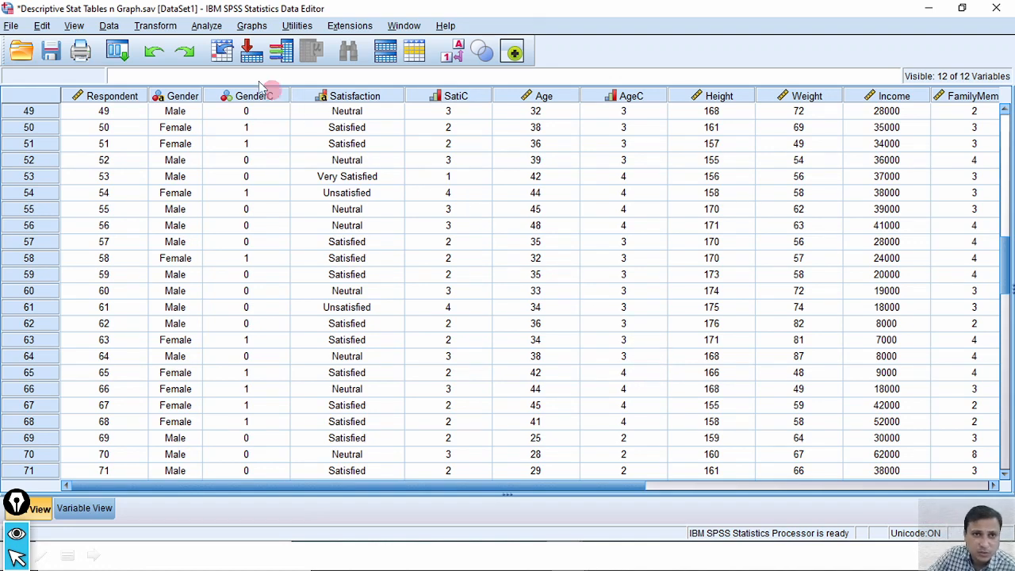
pyautogui.click(212, 30)
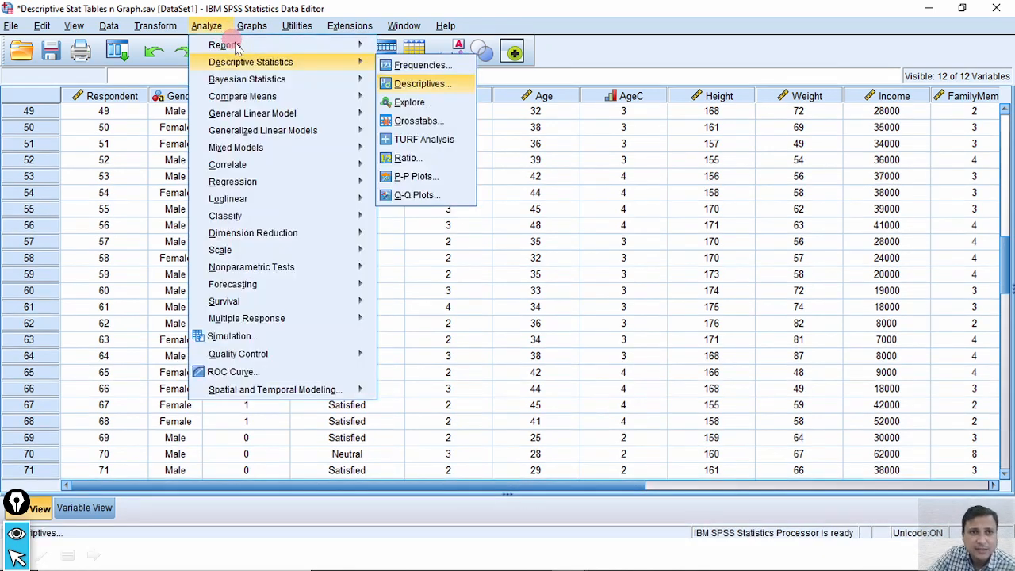
pyautogui.click(452, 88)
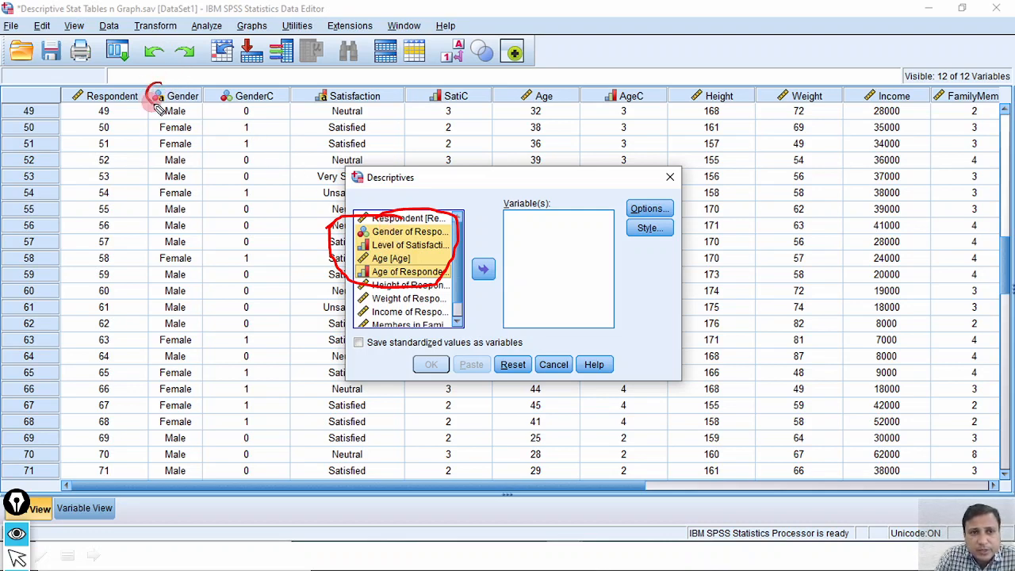
# Step: Circle the Gender and Satisfaction headings with arrows down their text values, and underline and circle the Descriptives dialog title
pyautogui.moveTo(151, 99)
pyautogui.mouseDown()
pyautogui.moveTo(199, 92)
pyautogui.moveTo(156, 119)
pyautogui.moveTo(145, 144)
pyautogui.mouseUp()
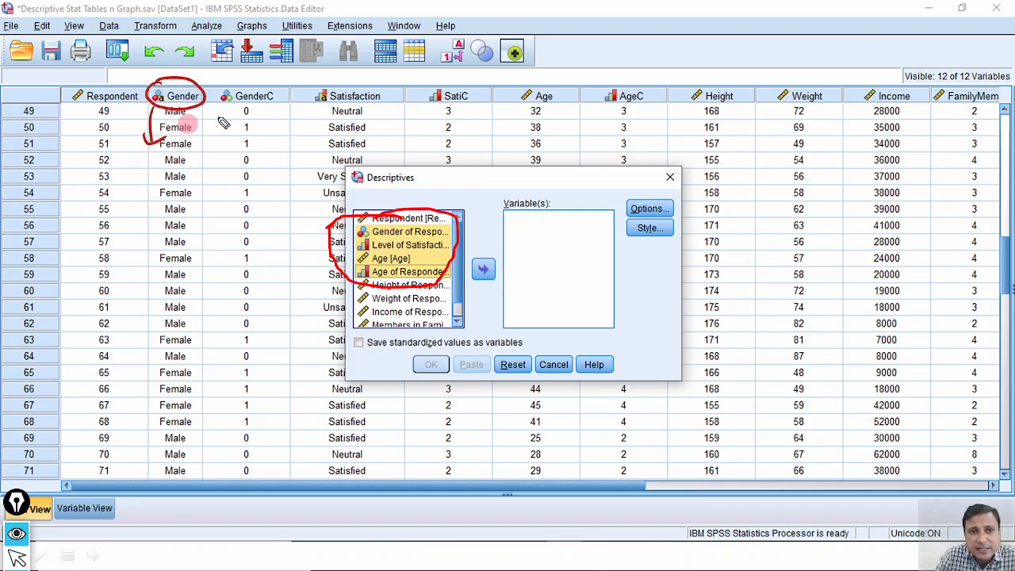
pyautogui.moveTo(341, 78)
pyautogui.mouseDown()
pyautogui.moveTo(317, 95)
pyautogui.moveTo(392, 103)
pyautogui.moveTo(317, 119)
pyautogui.moveTo(314, 143)
pyautogui.moveTo(321, 136)
pyautogui.mouseUp()
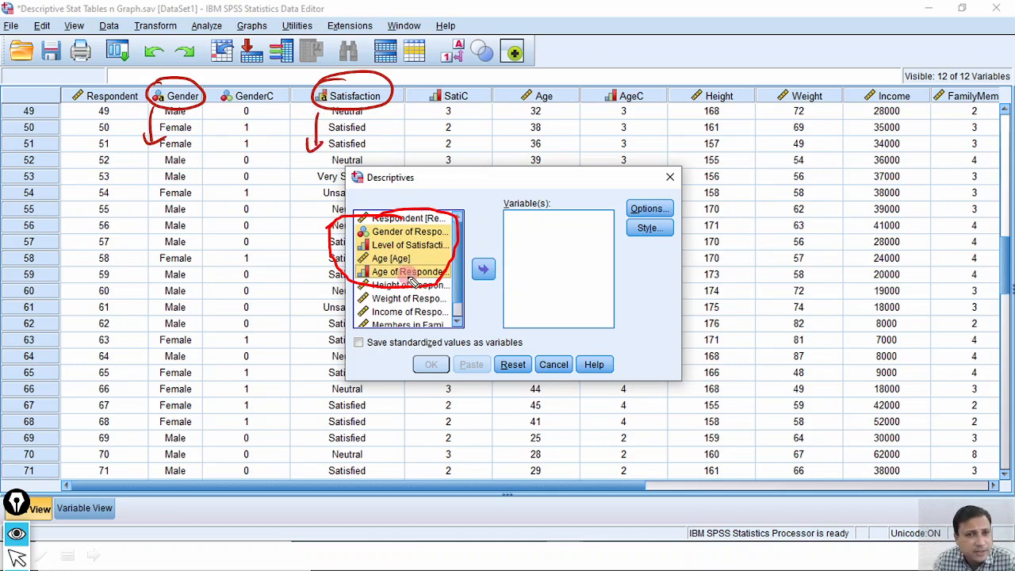
pyautogui.moveTo(367, 184); pyautogui.dragTo(410, 190)
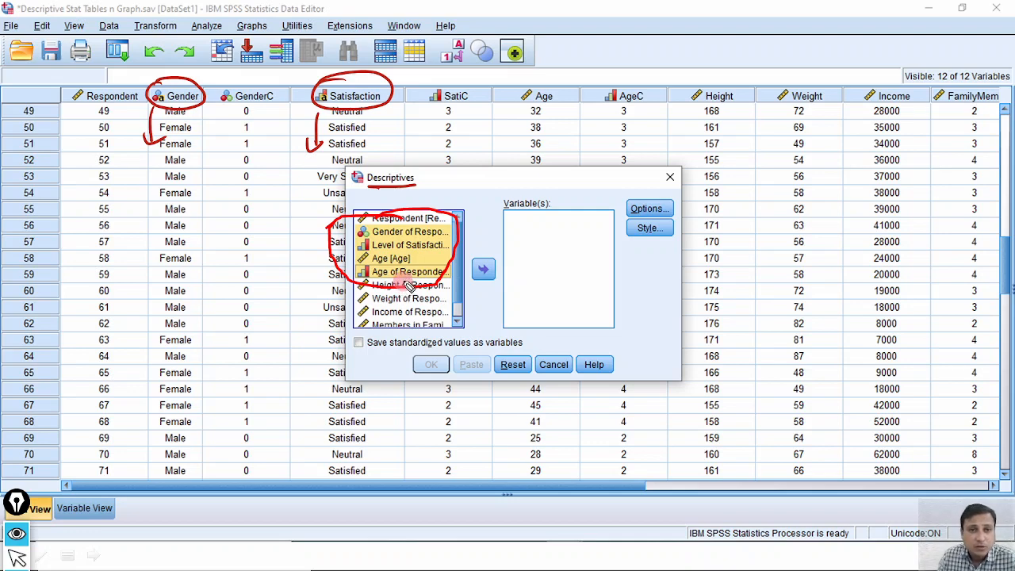
pyautogui.moveTo(189, 162); pyautogui.dragTo(195, 191)
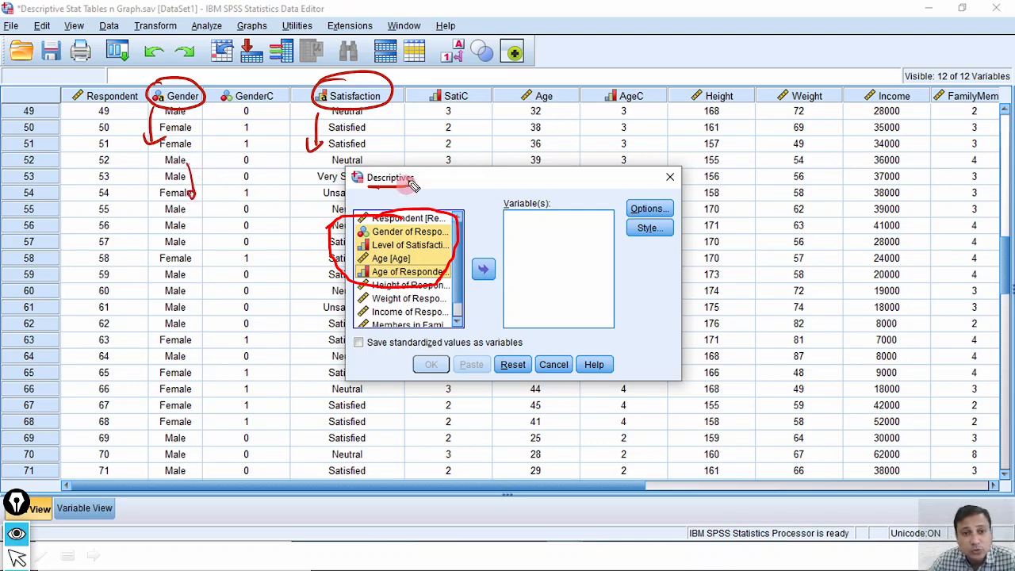
pyautogui.moveTo(412, 185)
pyautogui.mouseDown()
pyautogui.moveTo(400, 159)
pyautogui.moveTo(357, 183)
pyautogui.moveTo(428, 179)
pyautogui.moveTo(391, 167)
pyautogui.mouseUp()
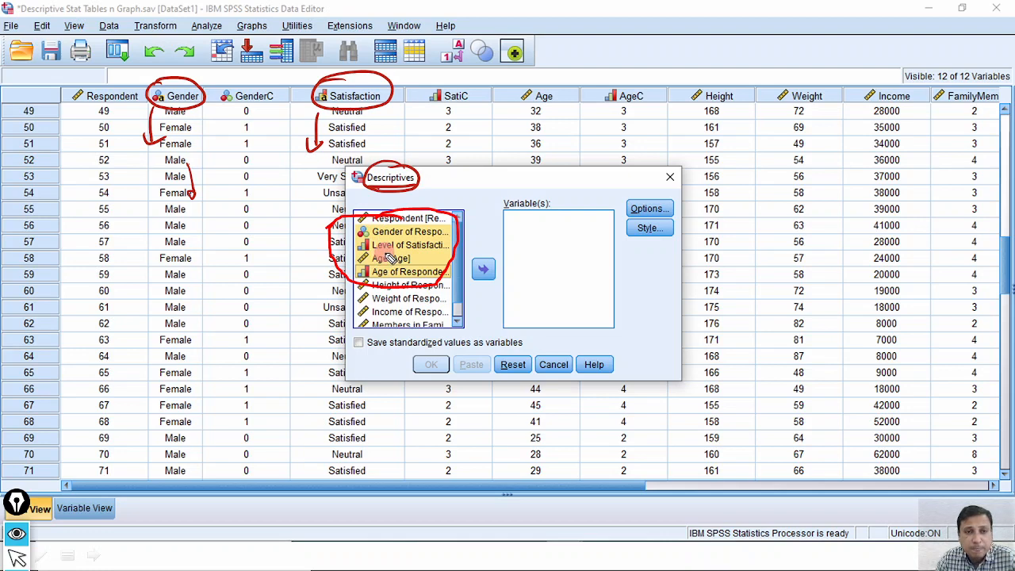
# Step: Tick the GenderC, SatiC and Age columns in the data and clear the drawn annotations
pyautogui.moveTo(263, 116); pyautogui.dragTo(287, 101)
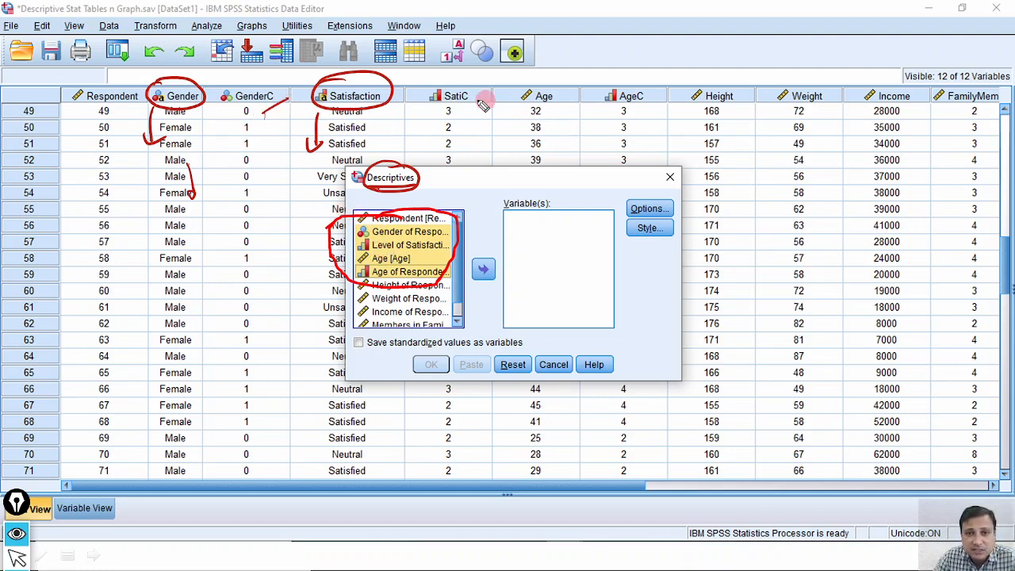
pyautogui.moveTo(460, 104); pyautogui.dragTo(493, 98)
pyautogui.moveTo(566, 117); pyautogui.dragTo(591, 110)
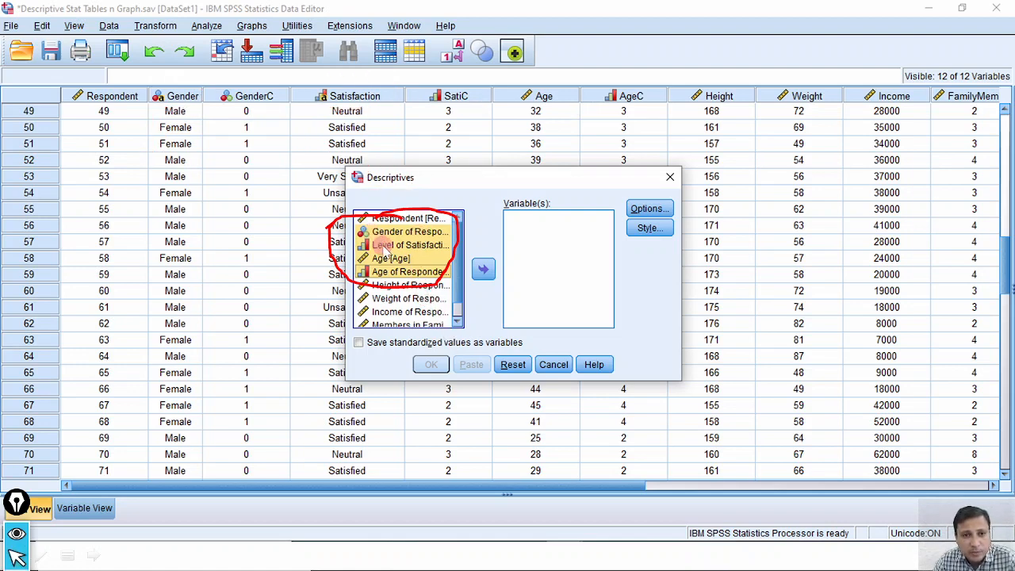
# Step: Add the gender, satisfaction and both age variables to Descriptives, handwrite "median" and "mode" beside the statistics options, and clear the notes
pyautogui.click(483, 269)
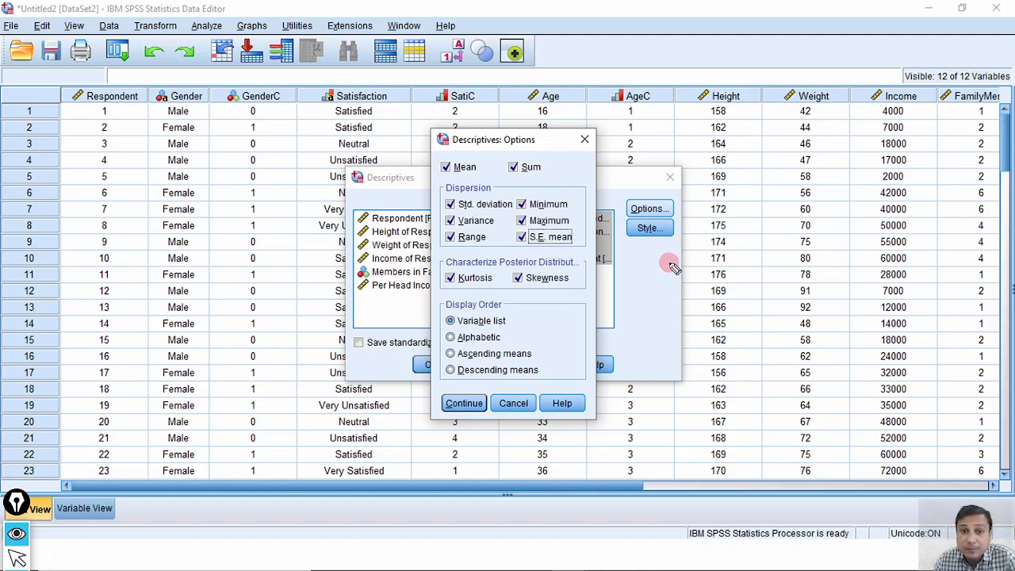
pyautogui.moveTo(568, 187); pyautogui.dragTo(622, 163)
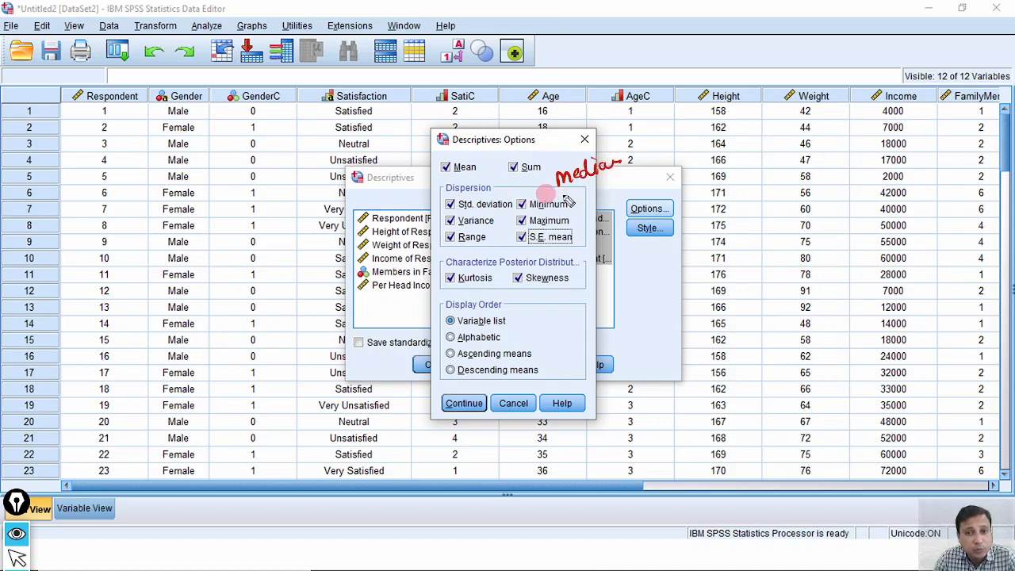
pyautogui.moveTo(579, 198); pyautogui.dragTo(634, 189)
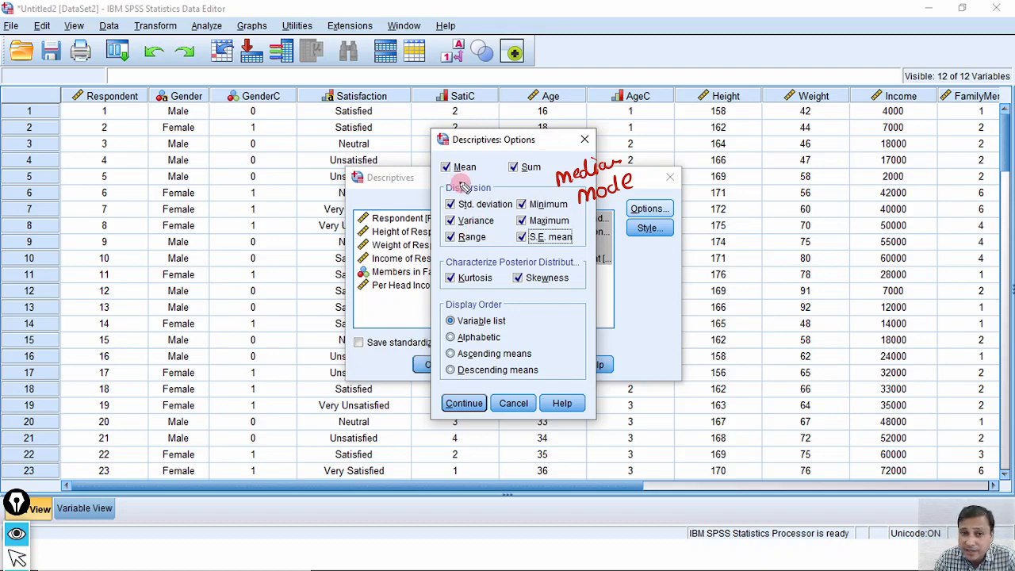
pyautogui.hotkey('ctrl', 'shift', '7')
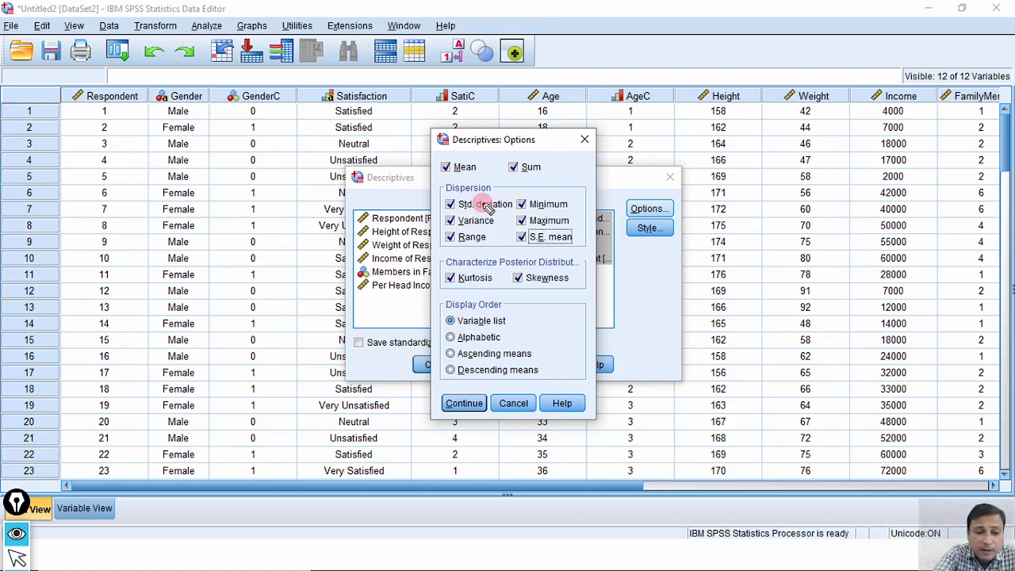
pyautogui.hotkey('ctrl', 'shift', '2')
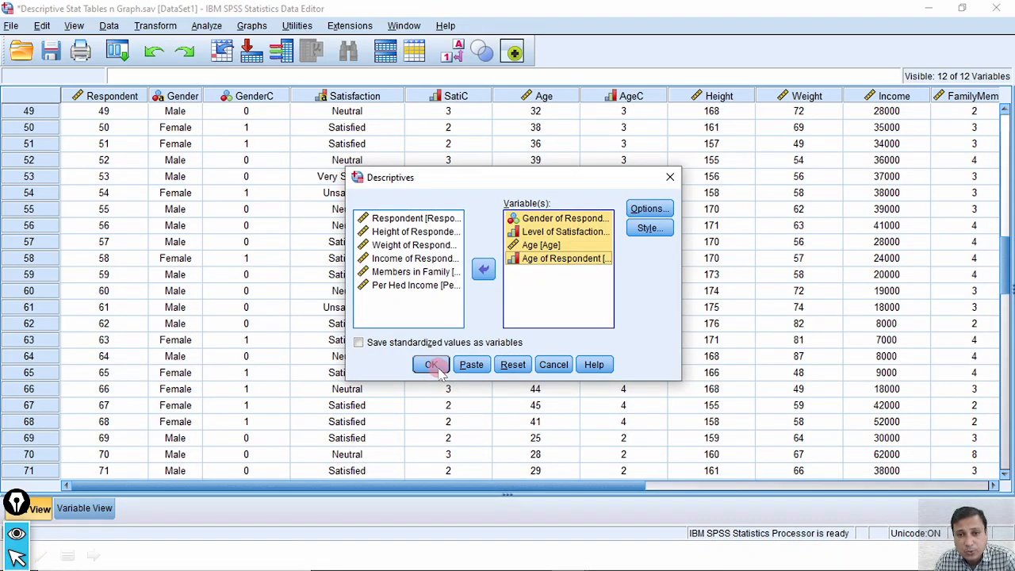
# Step: Run Descriptives, bracket the Descriptive Statistics table title, and draw a tick beside both the Frequencies and Descriptives tables
pyautogui.click(430, 365)
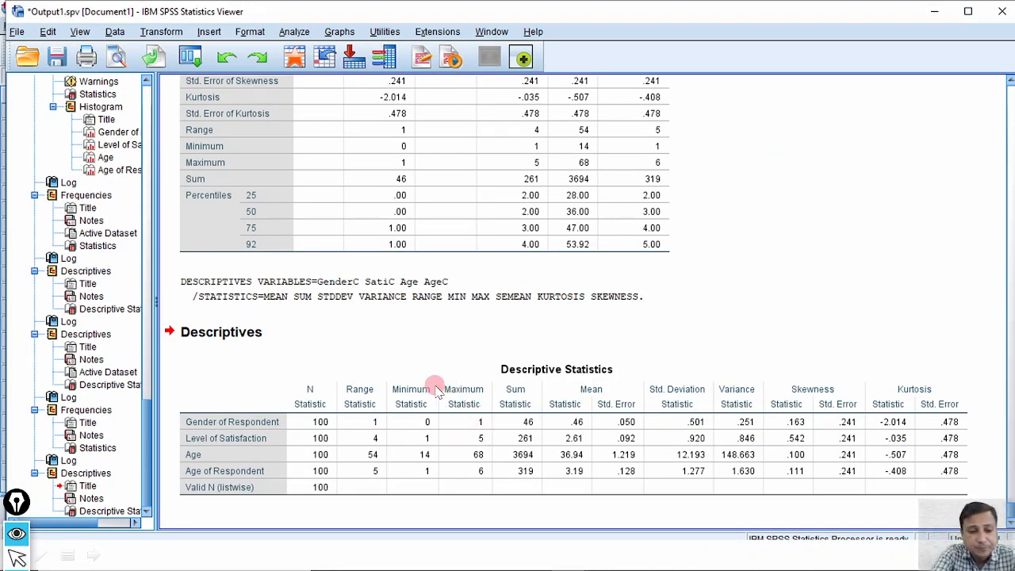
pyautogui.moveTo(465, 361)
pyautogui.mouseDown()
pyautogui.moveTo(465, 346)
pyautogui.moveTo(555, 340)
pyautogui.moveTo(638, 374)
pyautogui.mouseUp()
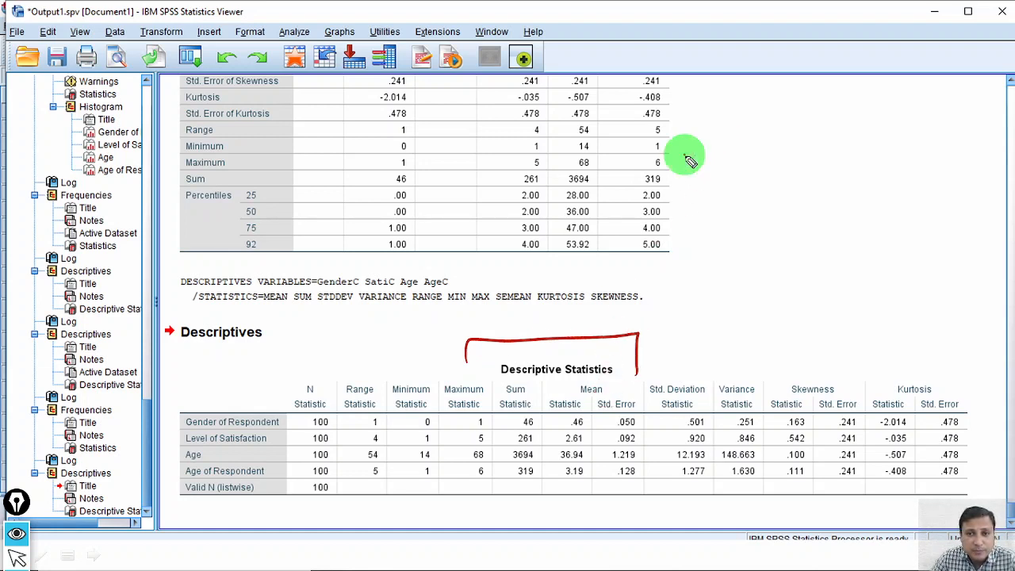
pyautogui.moveTo(684, 157); pyautogui.dragTo(745, 145)
pyautogui.moveTo(721, 346)
pyautogui.mouseDown()
pyautogui.moveTo(730, 358)
pyautogui.moveTo(779, 336)
pyautogui.mouseUp()
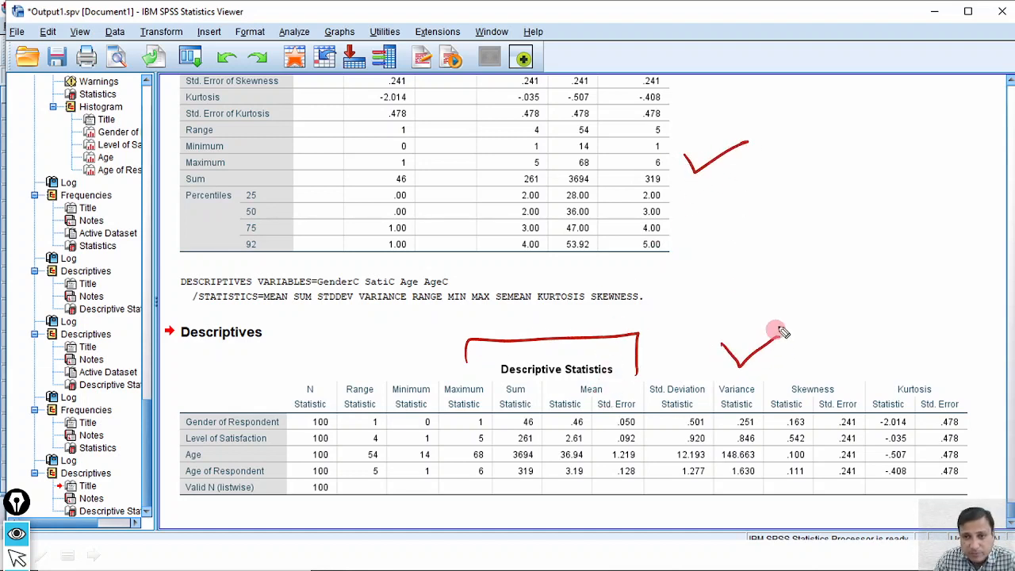
# Step: Link the two output tables with arrows, tick above Skewness, clear the annotations, and show the SPSS Results-1 and Results-2 comparison slide
pyautogui.moveTo(727, 195)
pyautogui.mouseDown()
pyautogui.moveTo(780, 291)
pyautogui.moveTo(790, 273)
pyautogui.moveTo(724, 192)
pyautogui.moveTo(750, 191)
pyautogui.mouseUp()
pyautogui.moveTo(742, 100)
pyautogui.mouseDown()
pyautogui.moveTo(715, 96)
pyautogui.moveTo(727, 116)
pyautogui.mouseUp()
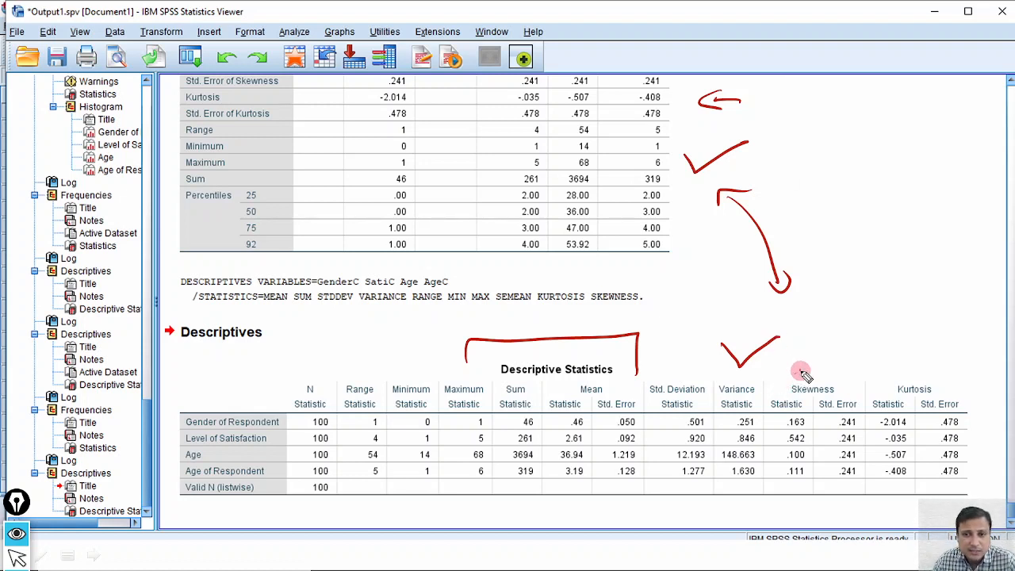
pyautogui.moveTo(796, 373); pyautogui.dragTo(838, 357)
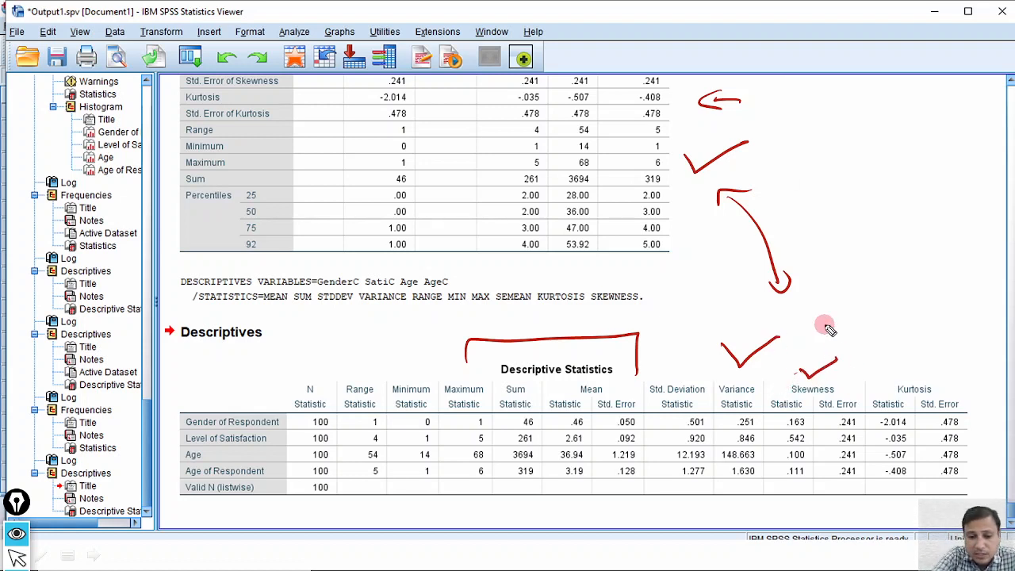
pyautogui.hotkey('ctrl', 'shift', '7')
pyautogui.hotkey('ctrl', 'shift', '2')
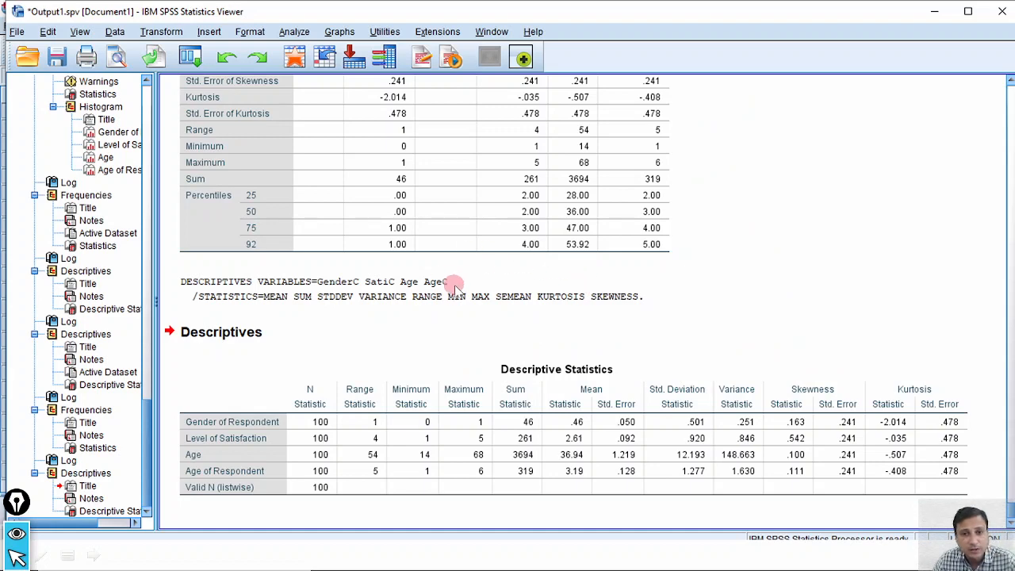
pyautogui.click(461, 291)
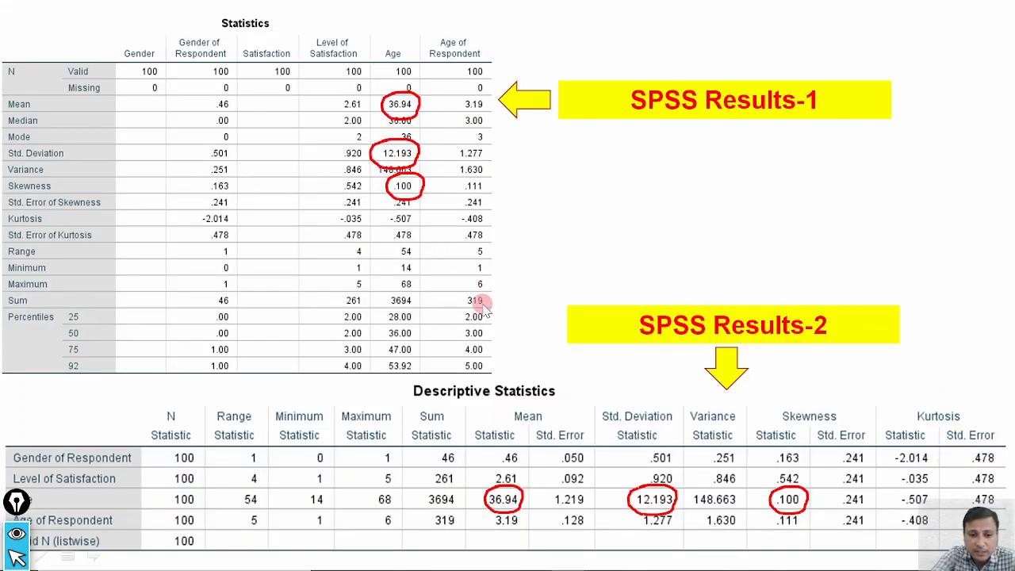